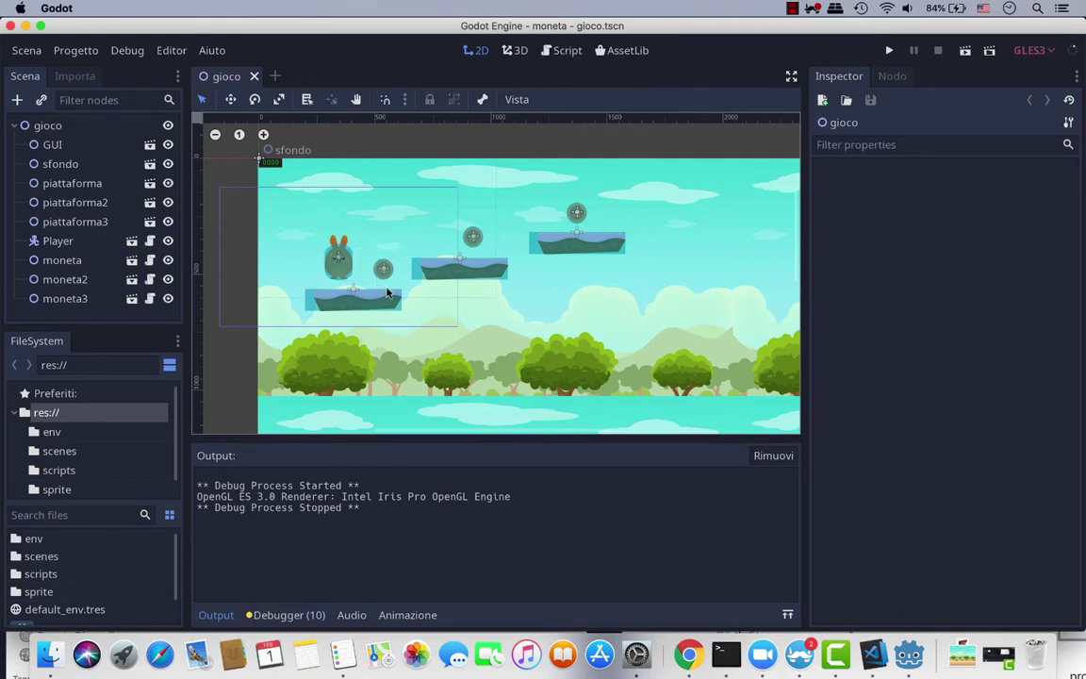
Run the game scene and make its window fill the screen
left_click(891, 53)
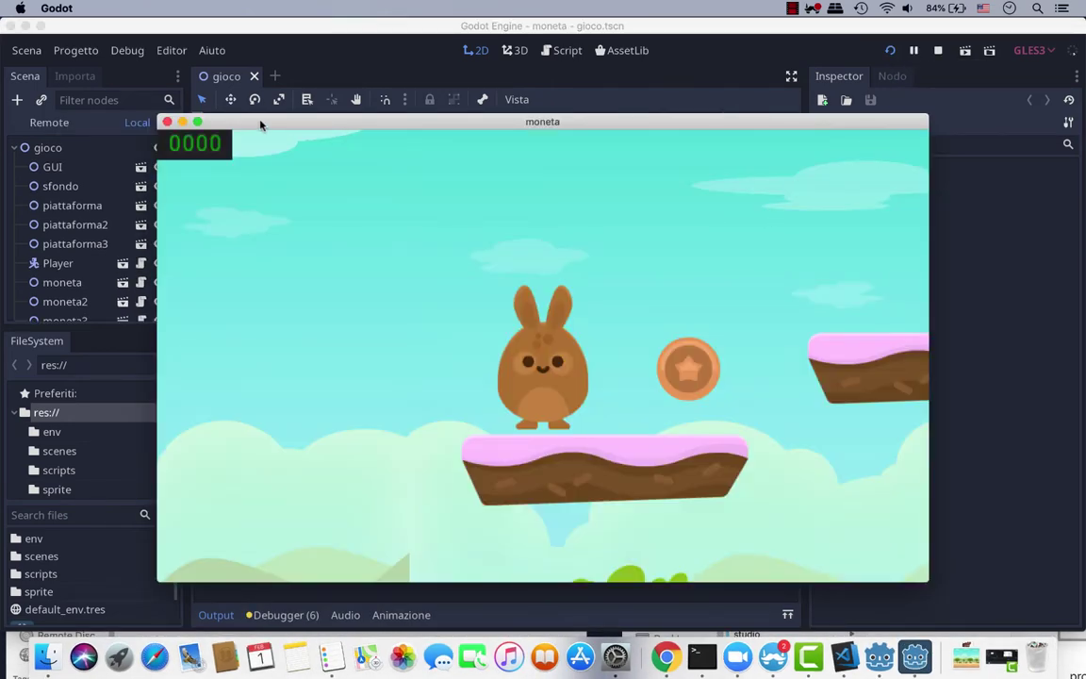
left_click_drag(242, 121, 249, 108)
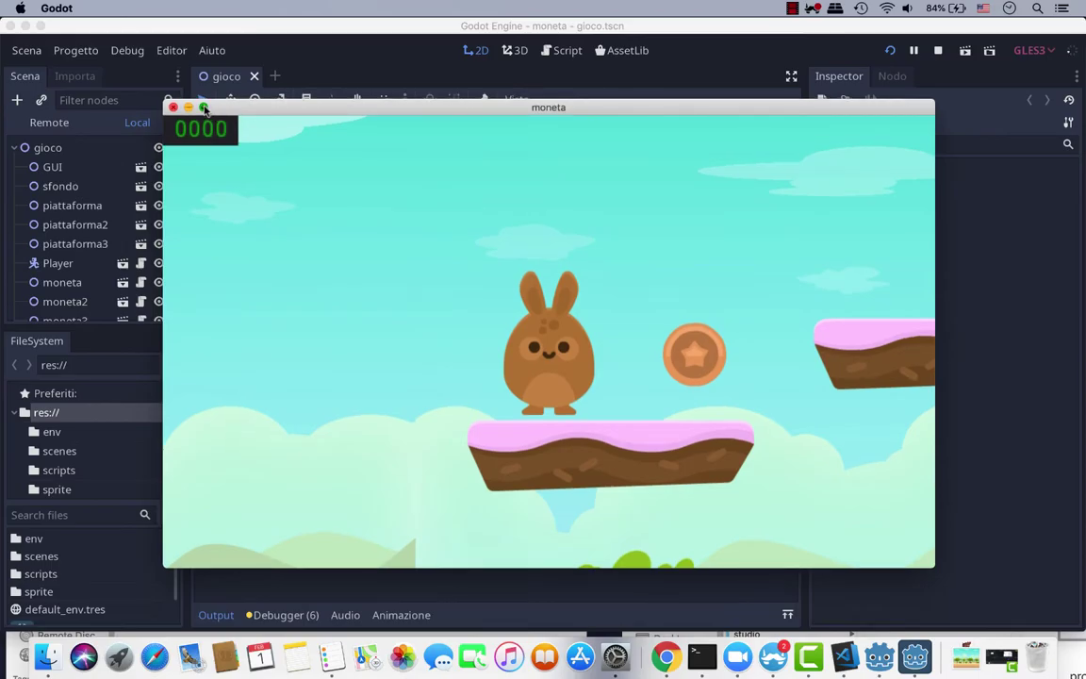
left_click(204, 109)
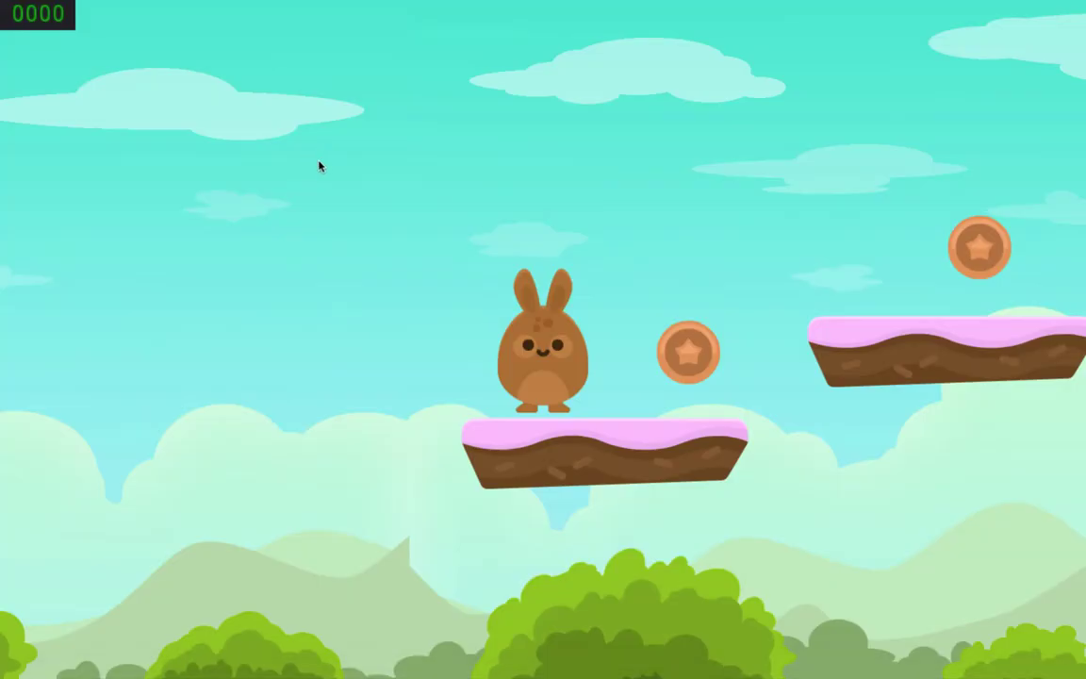
Play the level, jumping the bunny across the platforms to collect the coins
key("space")
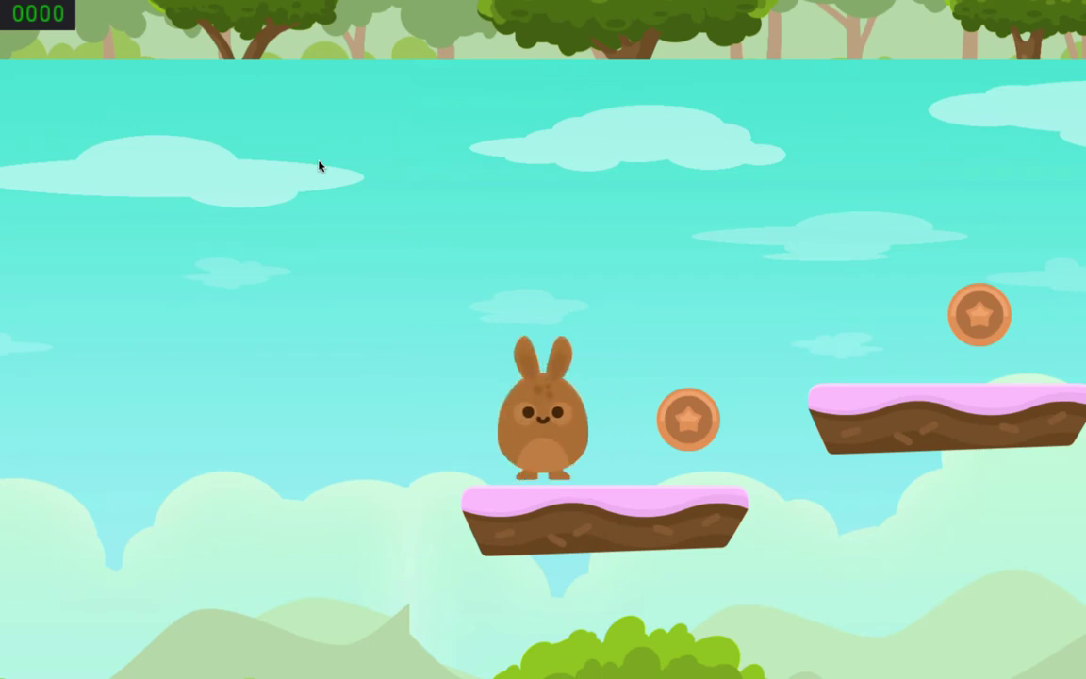
key("Right")
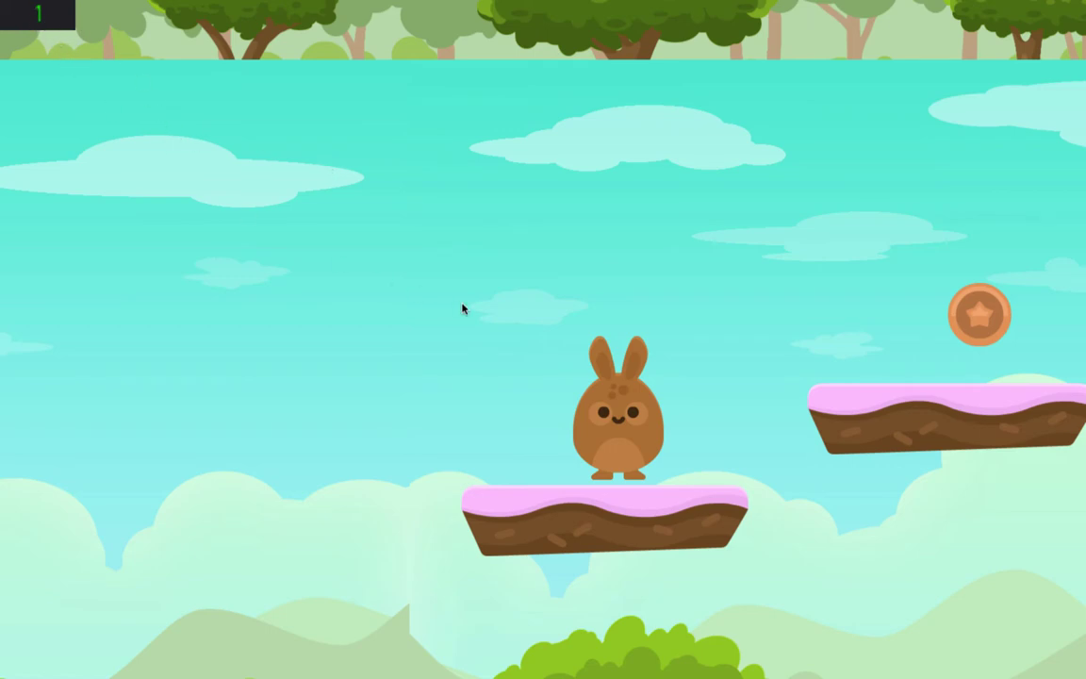
key("Right")
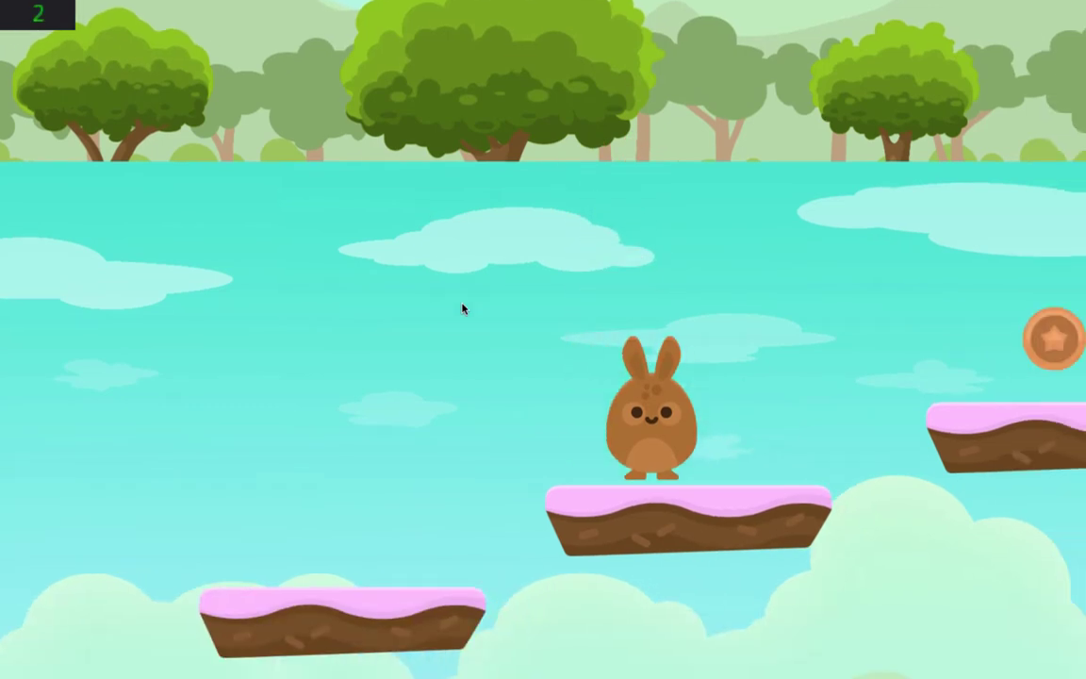
key("Right")
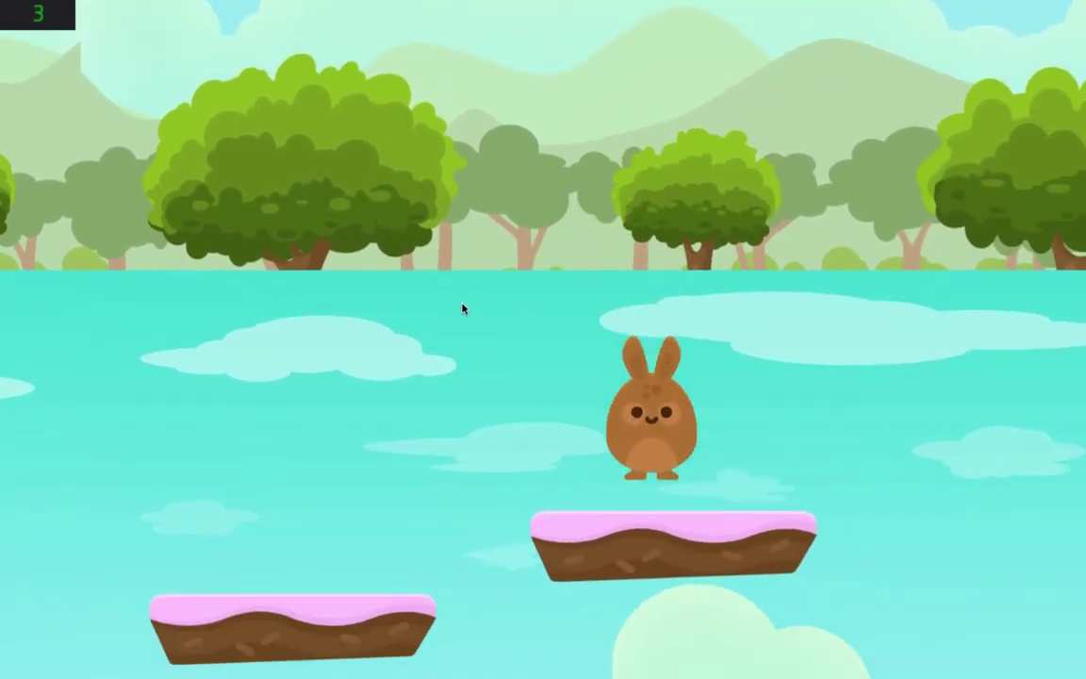
key("Right")
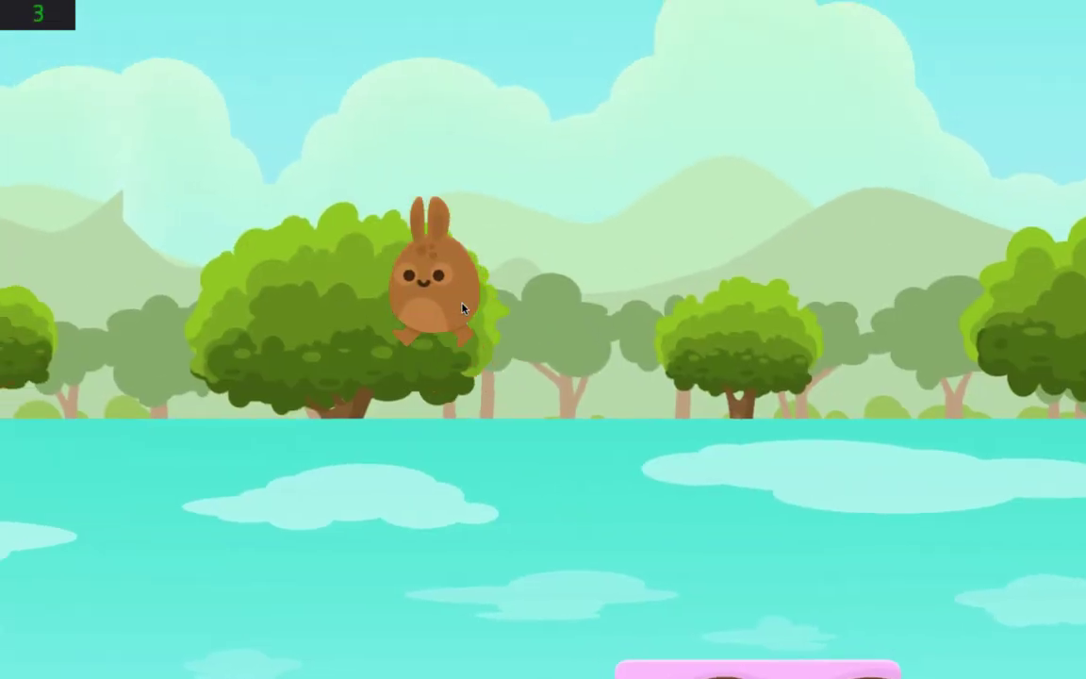
key("Right")
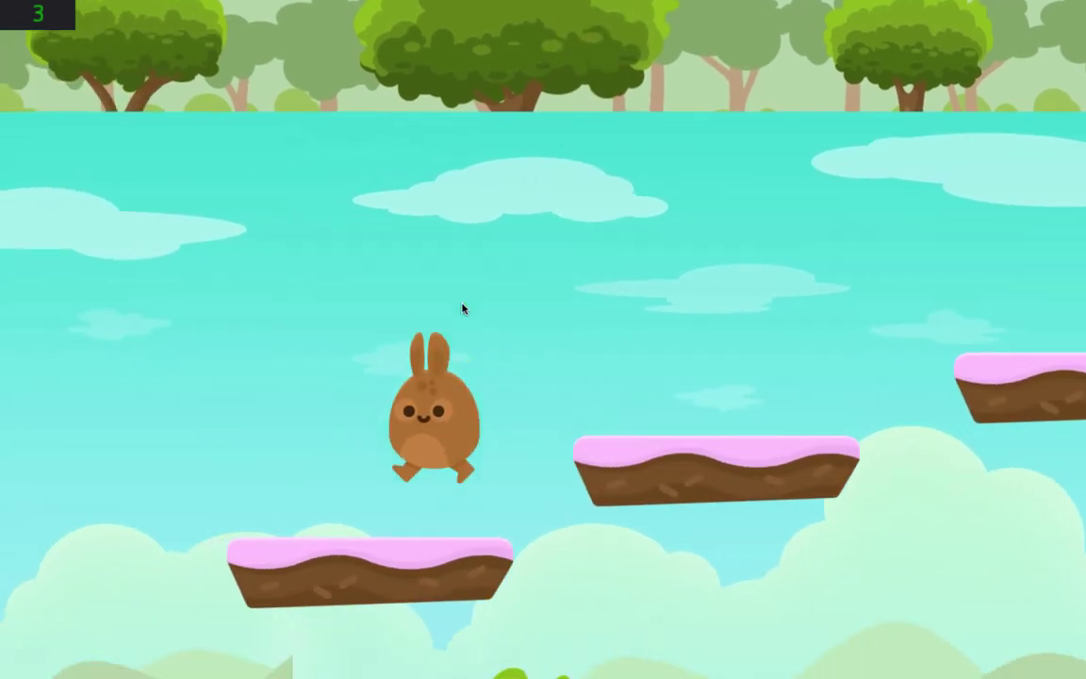
key("Up")
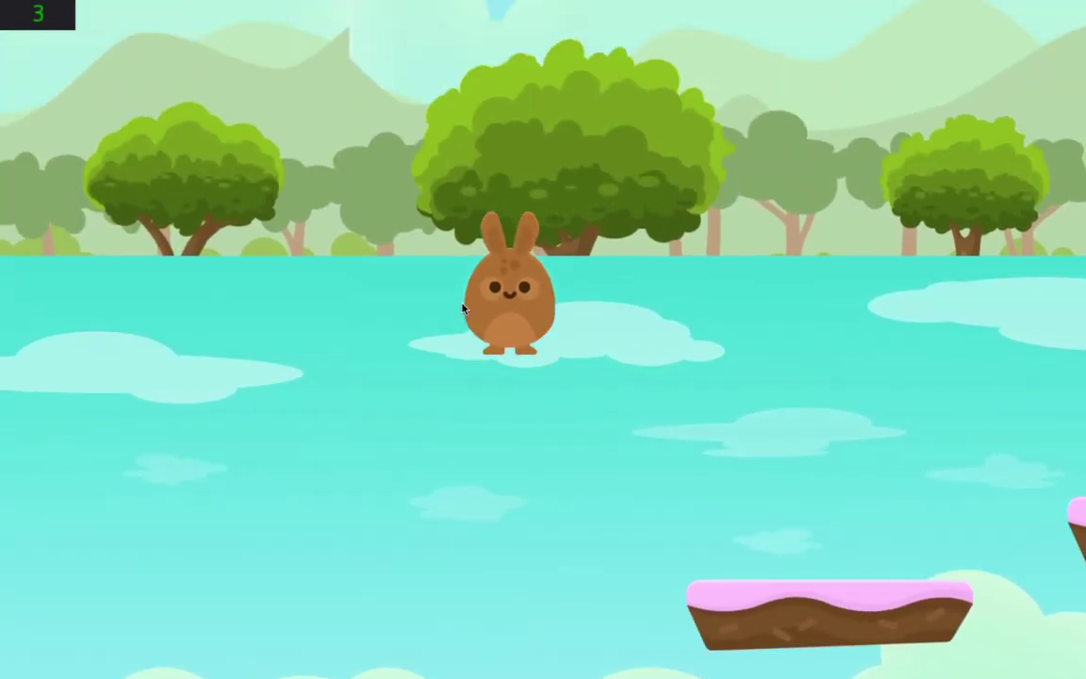
key("Right")
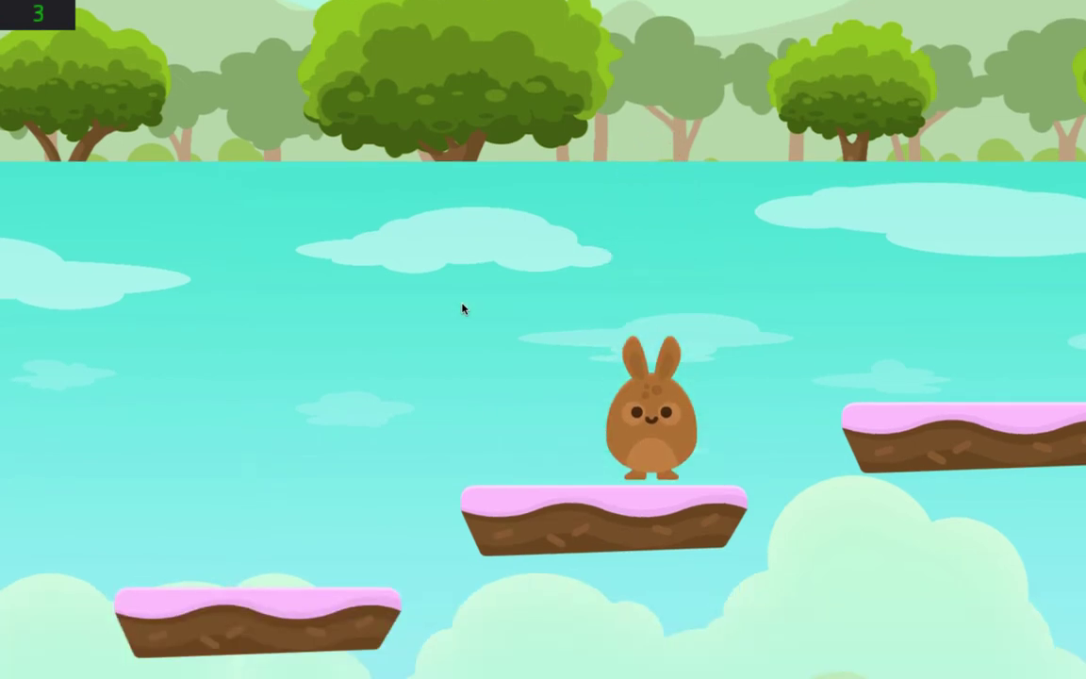
key("Right")
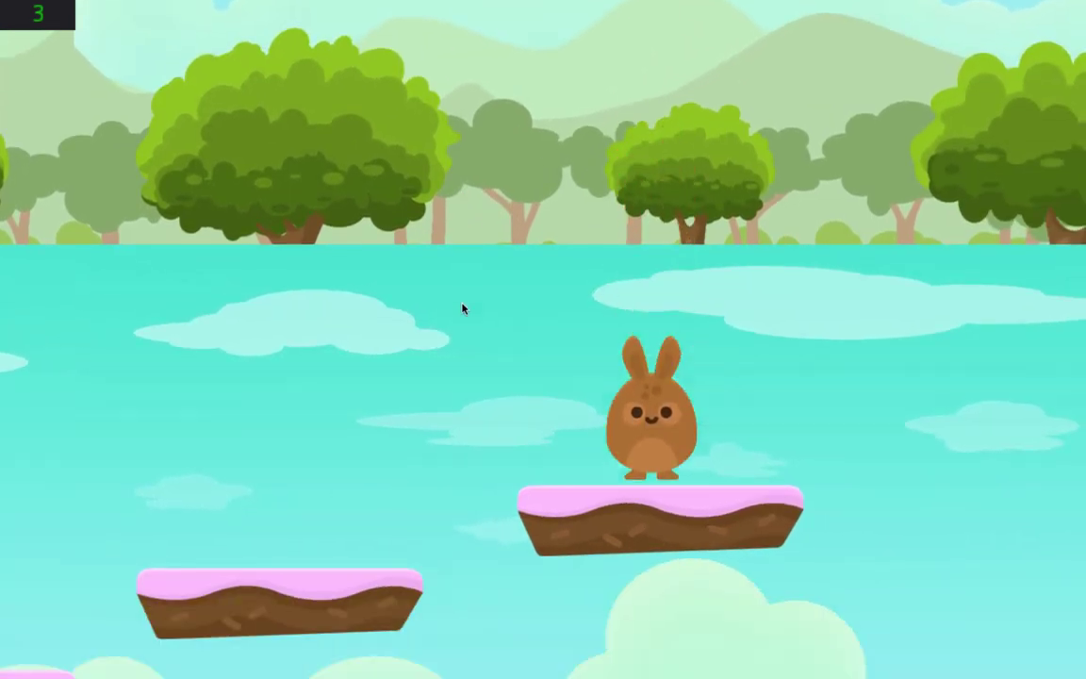
key("Left")
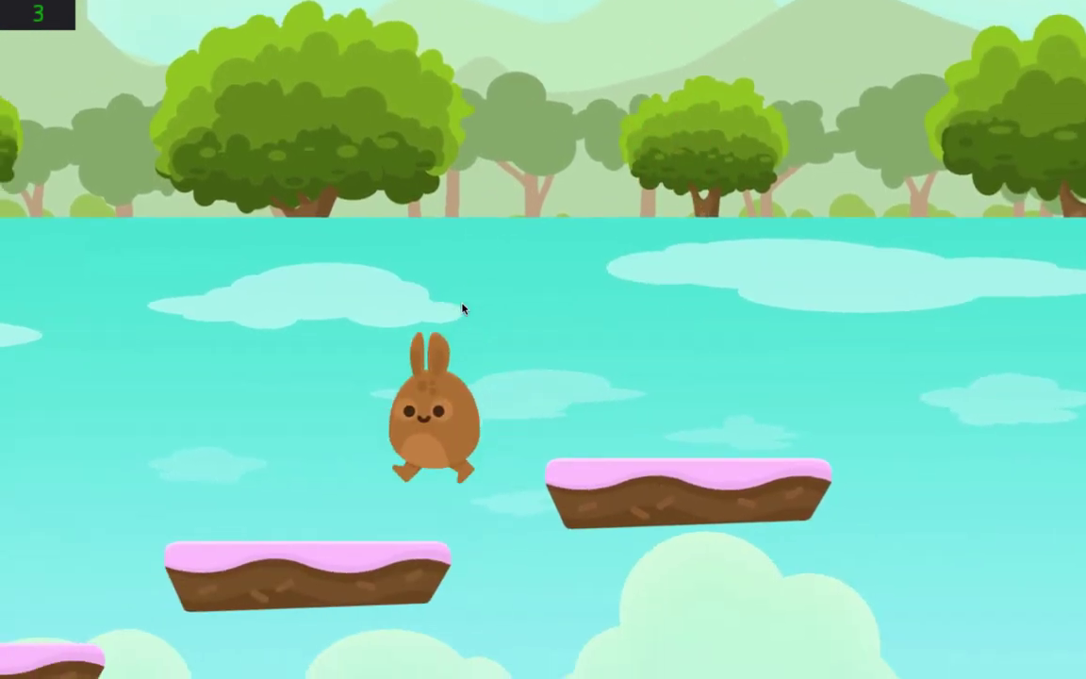
key("Right")
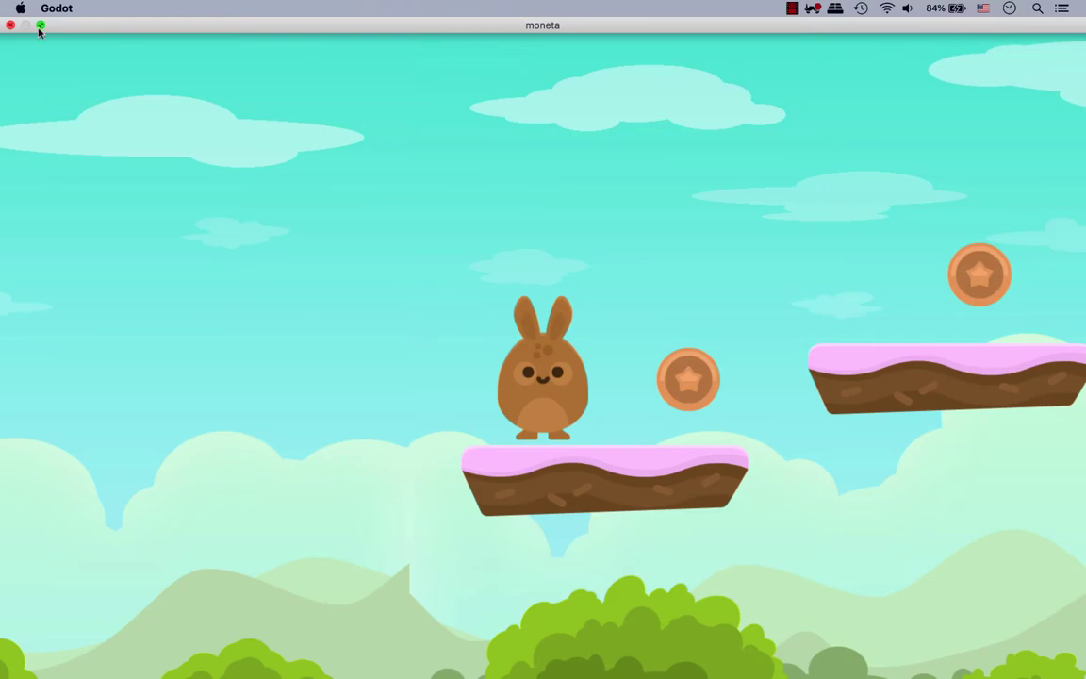
Take the game out of full screen and close the running game
left_click(39, 23)
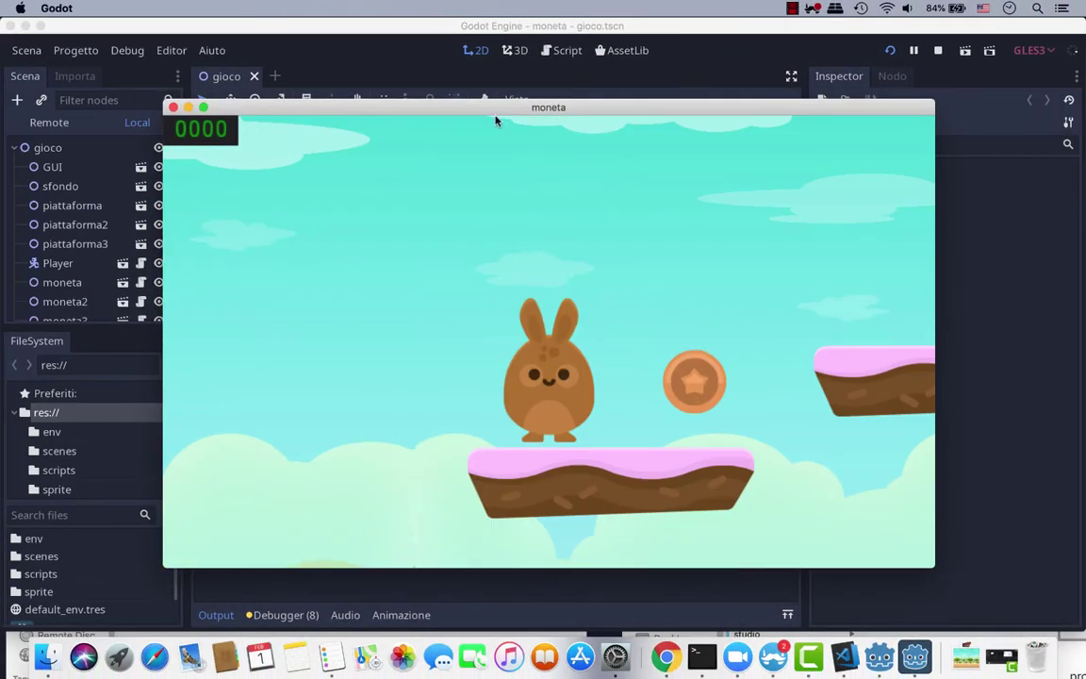
left_click_drag(505, 119, 556, 115)
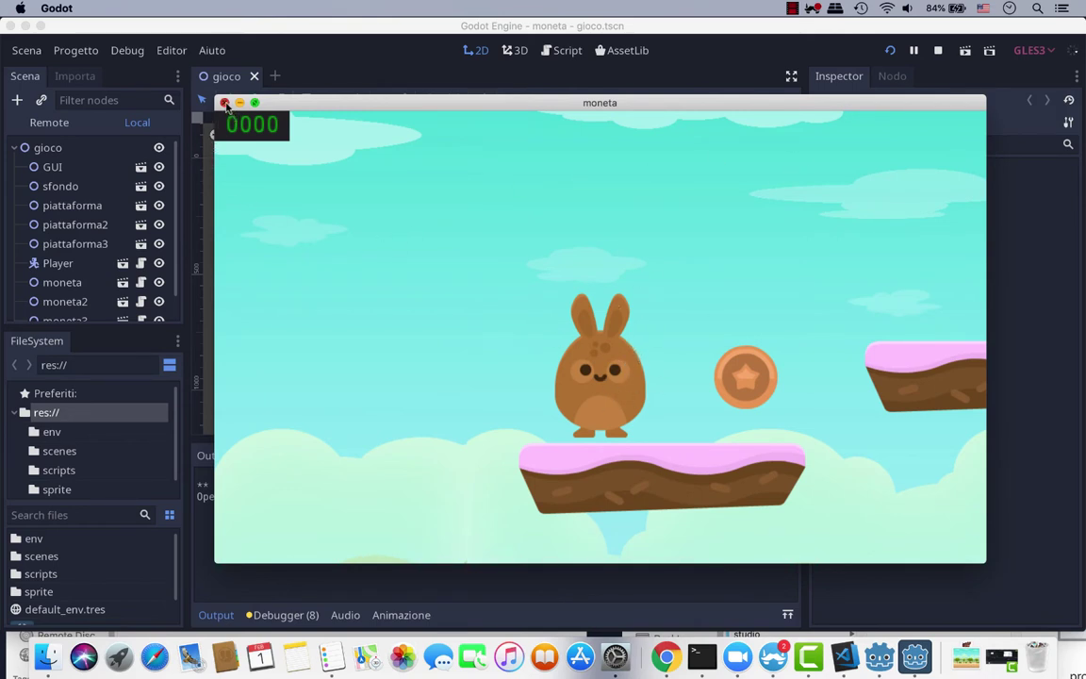
left_click(225, 103)
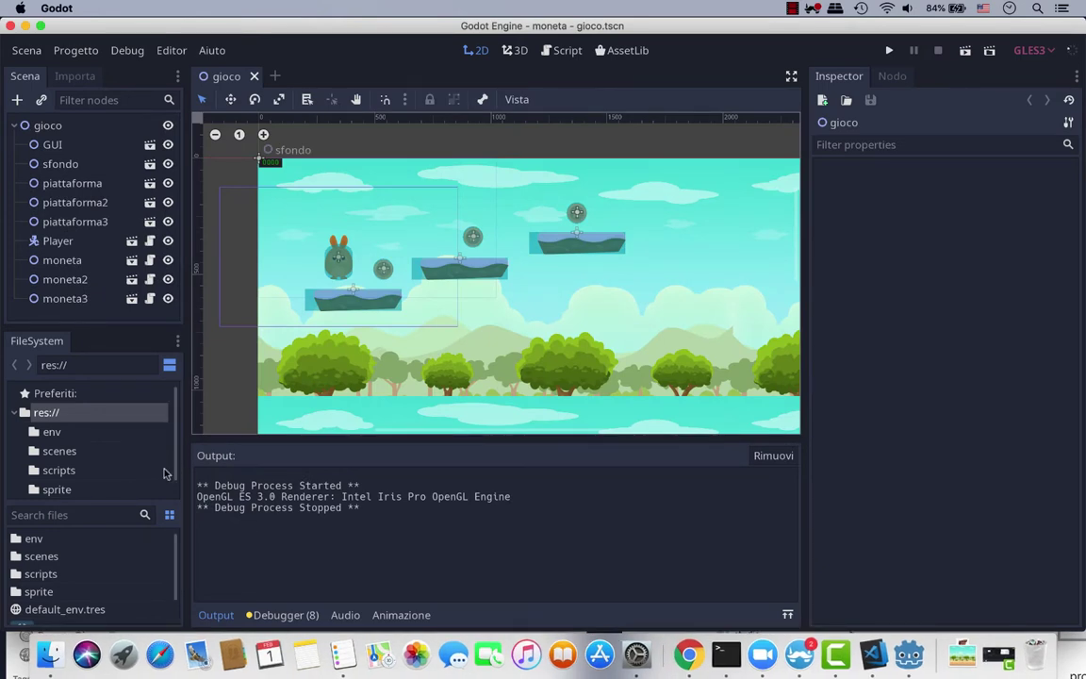
Browse the scenes, scripts, sprite and env folders in the FileSystem dock, ending on scenes
scroll(173, 471, "down", 1)
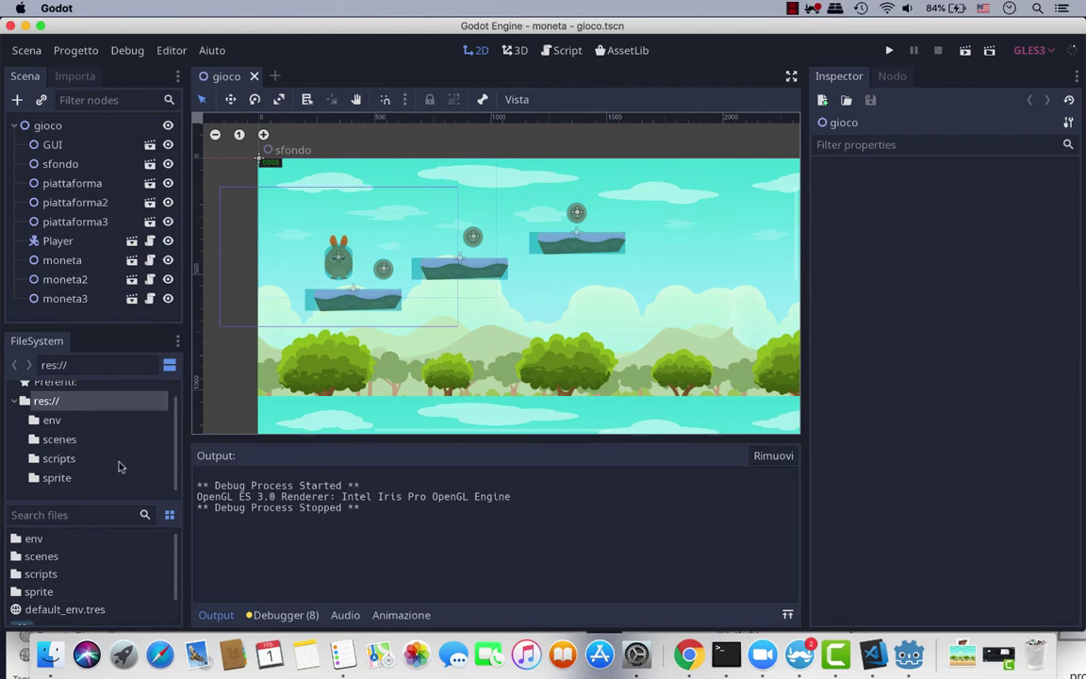
left_click(63, 440)
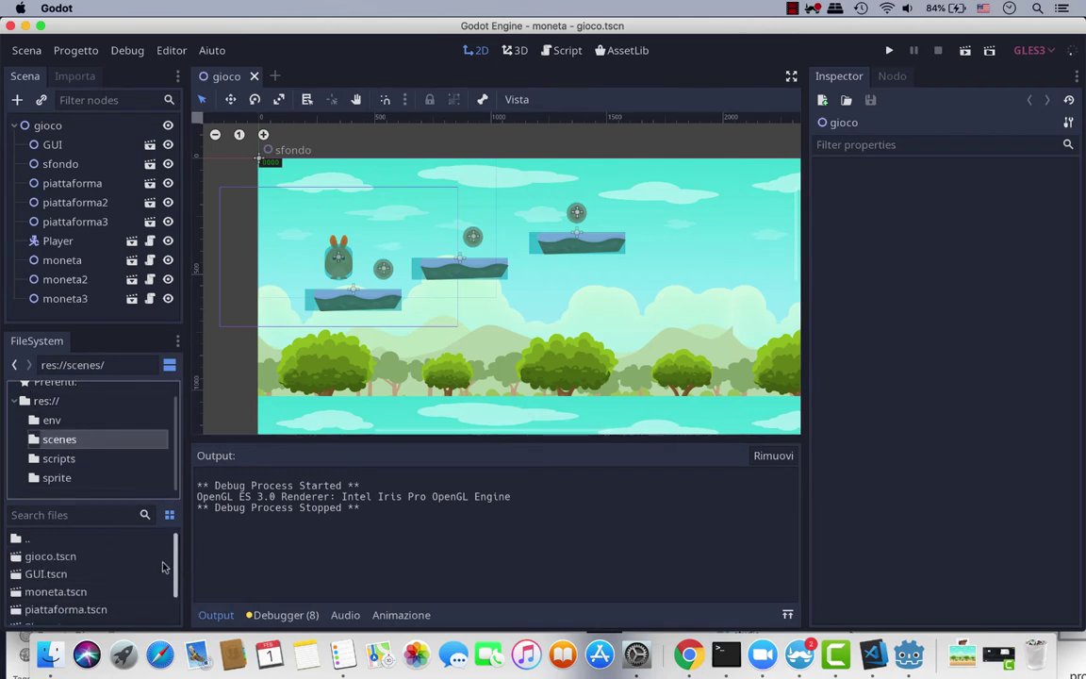
left_click(65, 463)
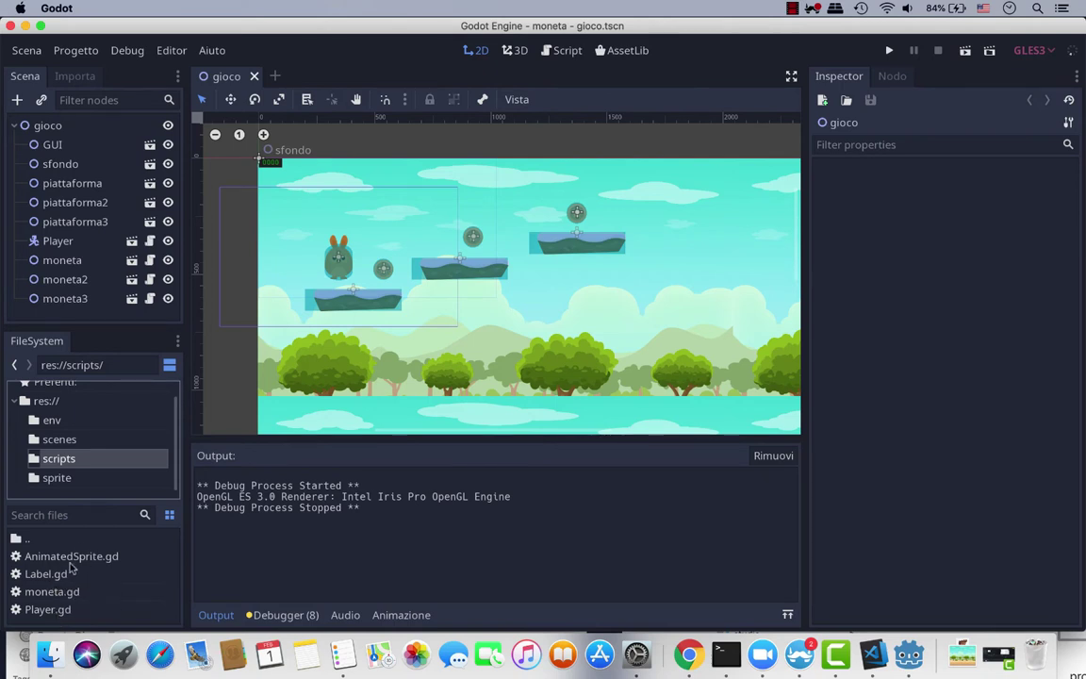
left_click(56, 479)
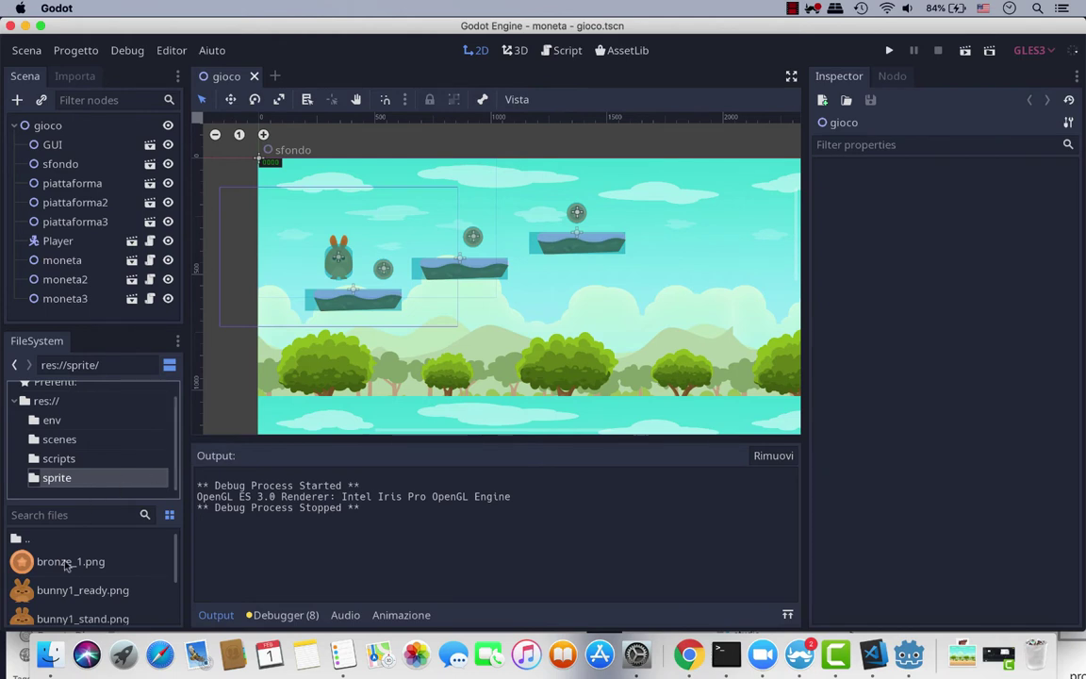
scroll(179, 561, "down", 3)
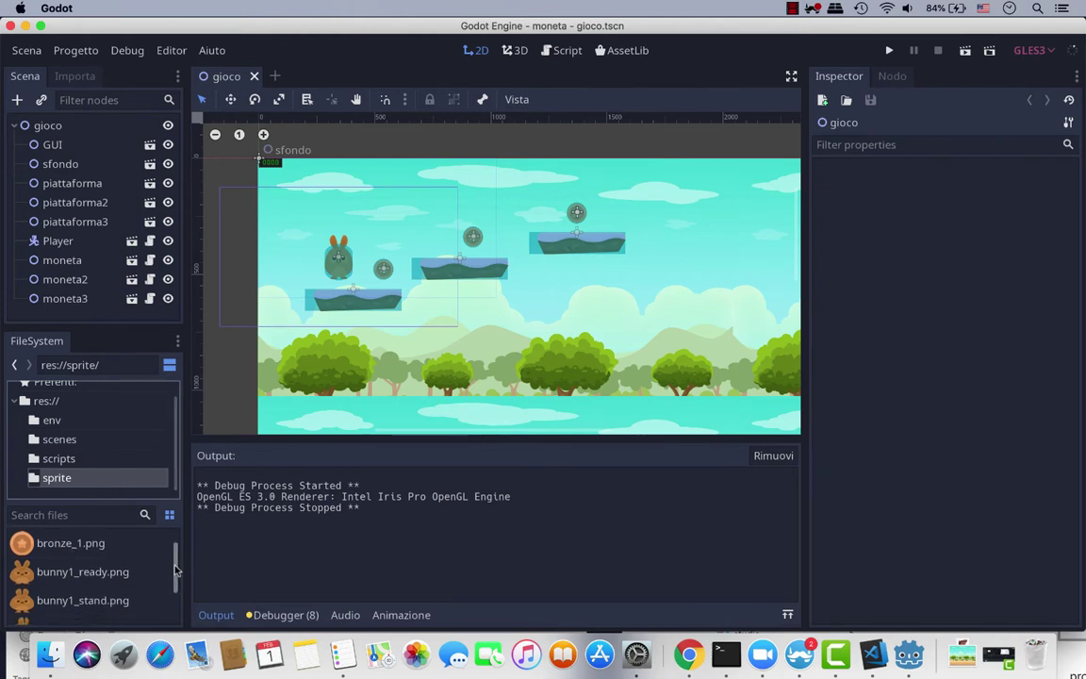
scroll(182, 557, "up", 3)
scroll(181, 558, "up", 1)
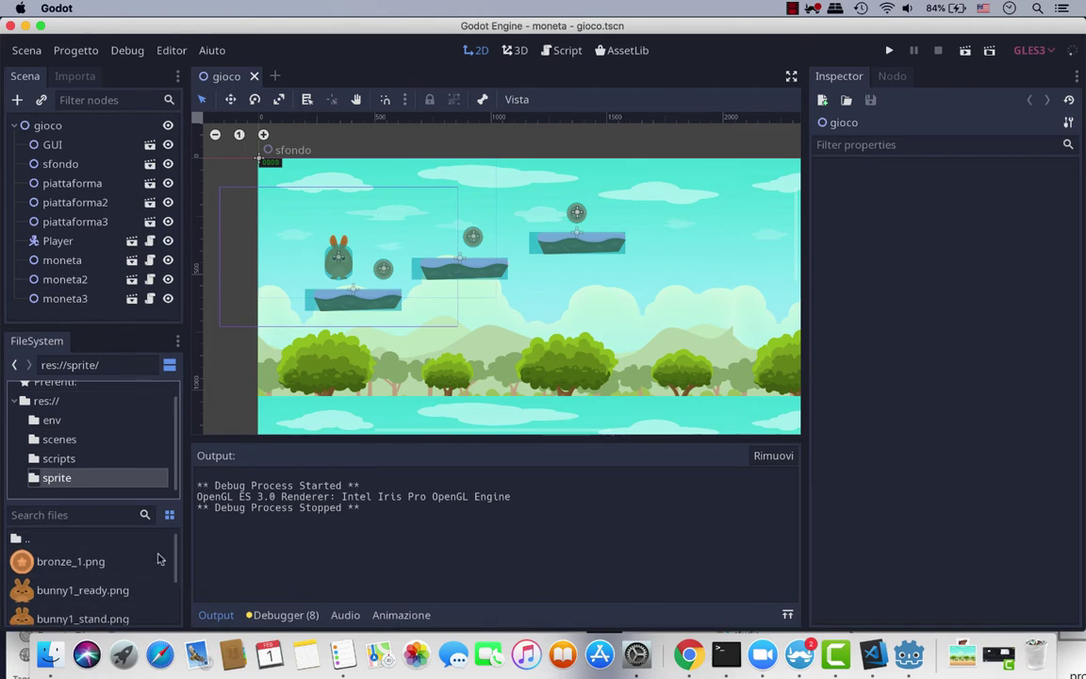
left_click(53, 421)
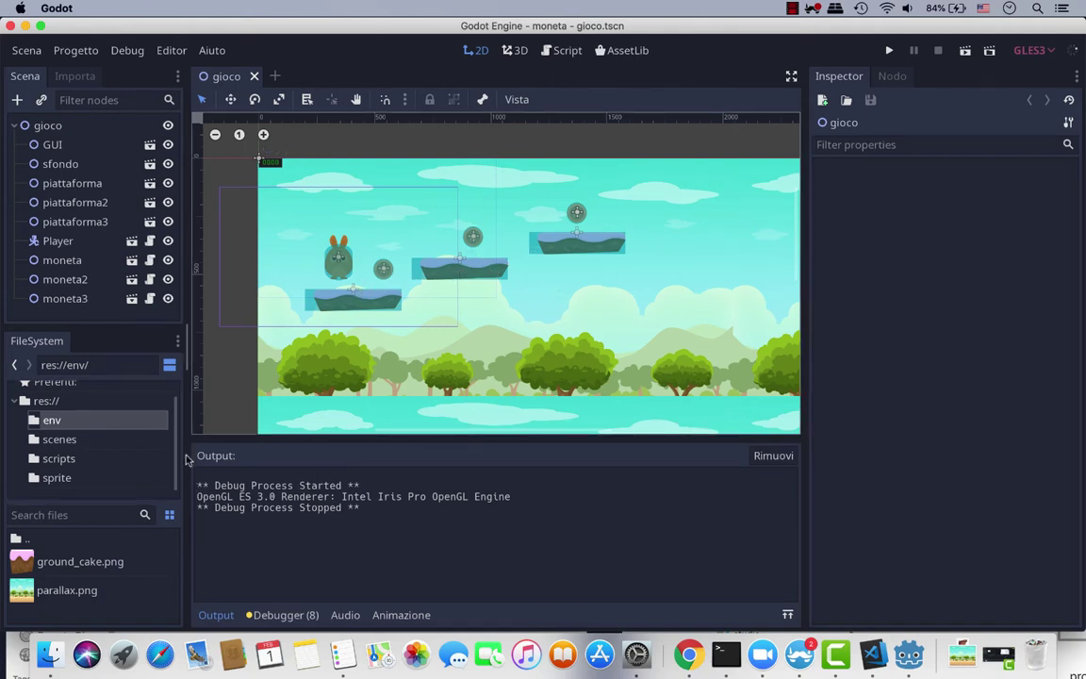
left_click(55, 441)
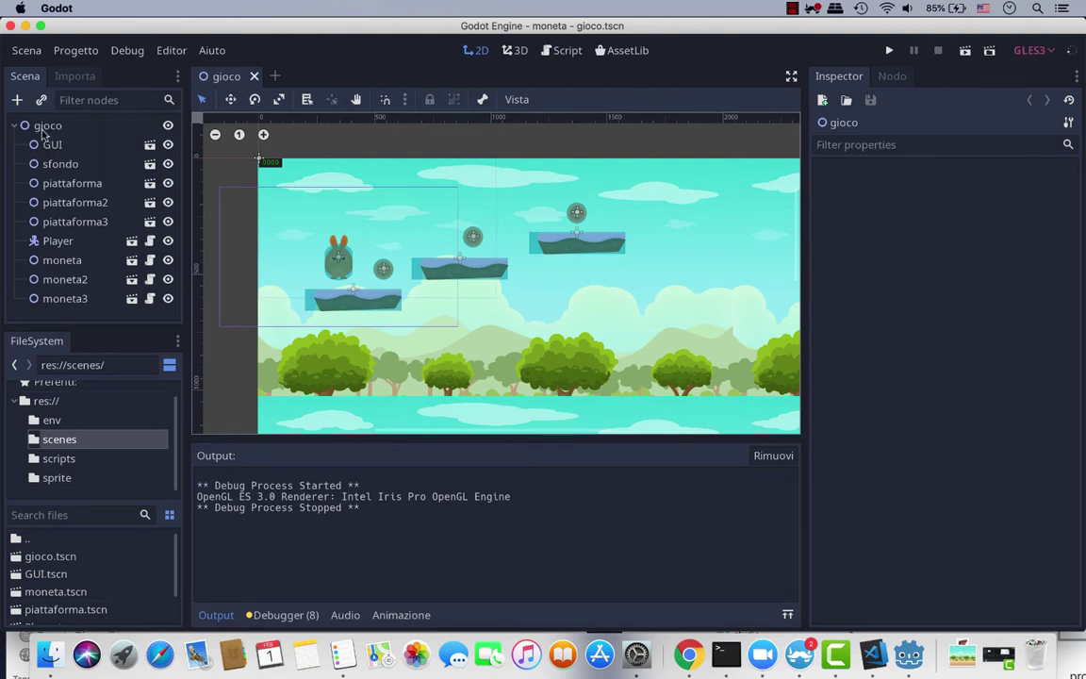
Inspect the gioco root and GUI nodes, open the GUI scene, then return to gioco
left_click(46, 129)
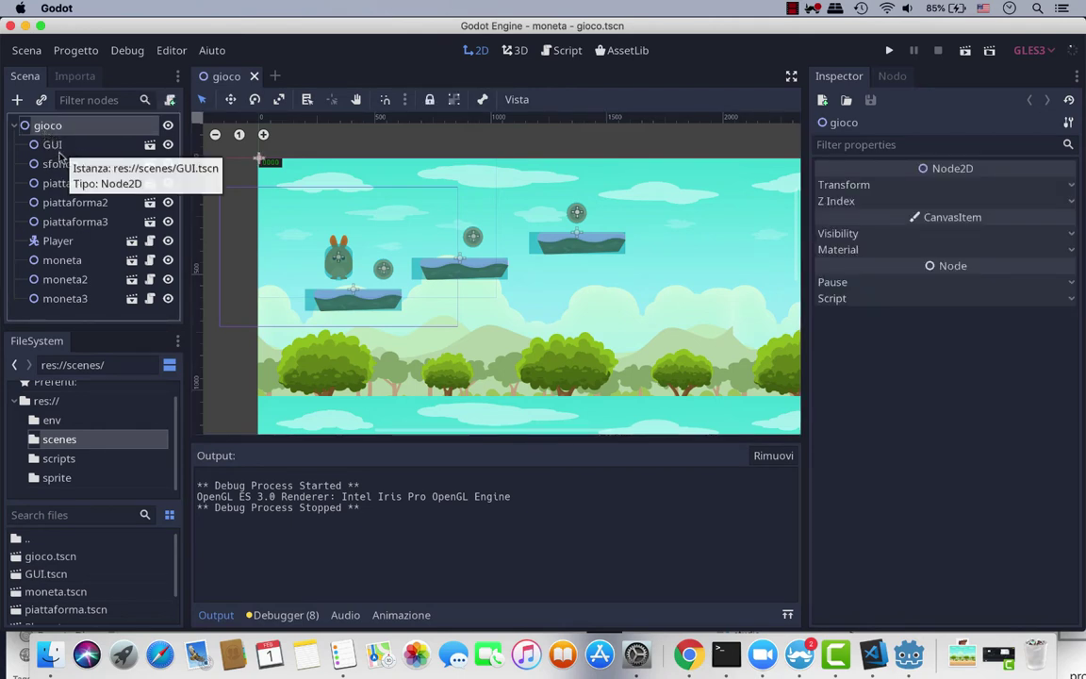
left_click(56, 147)
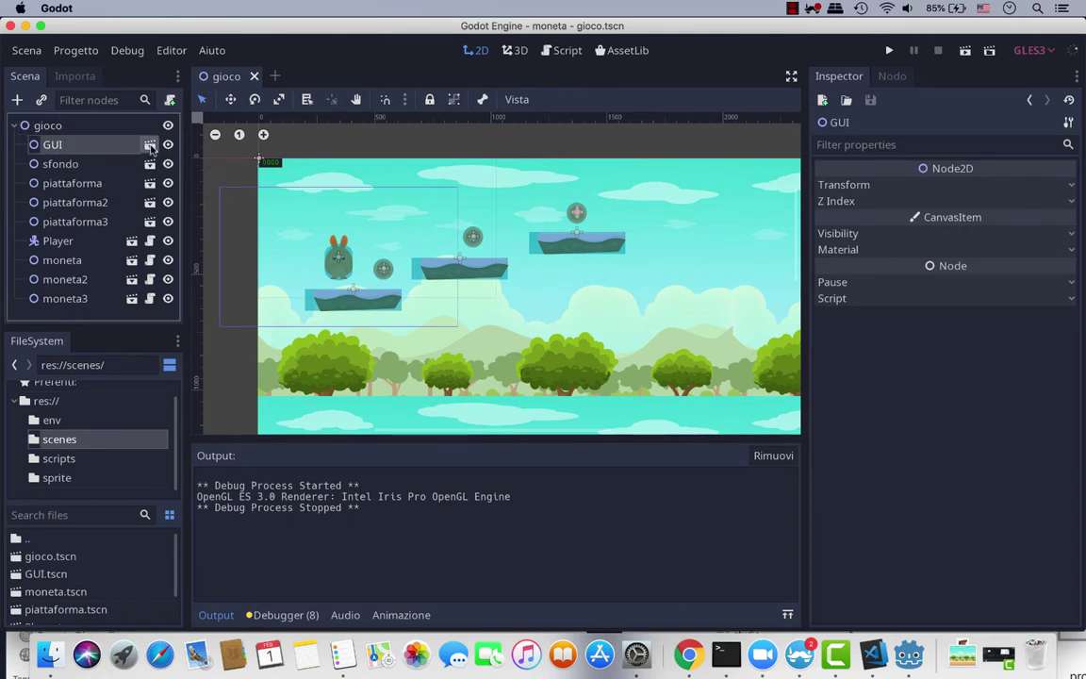
left_click(149, 145)
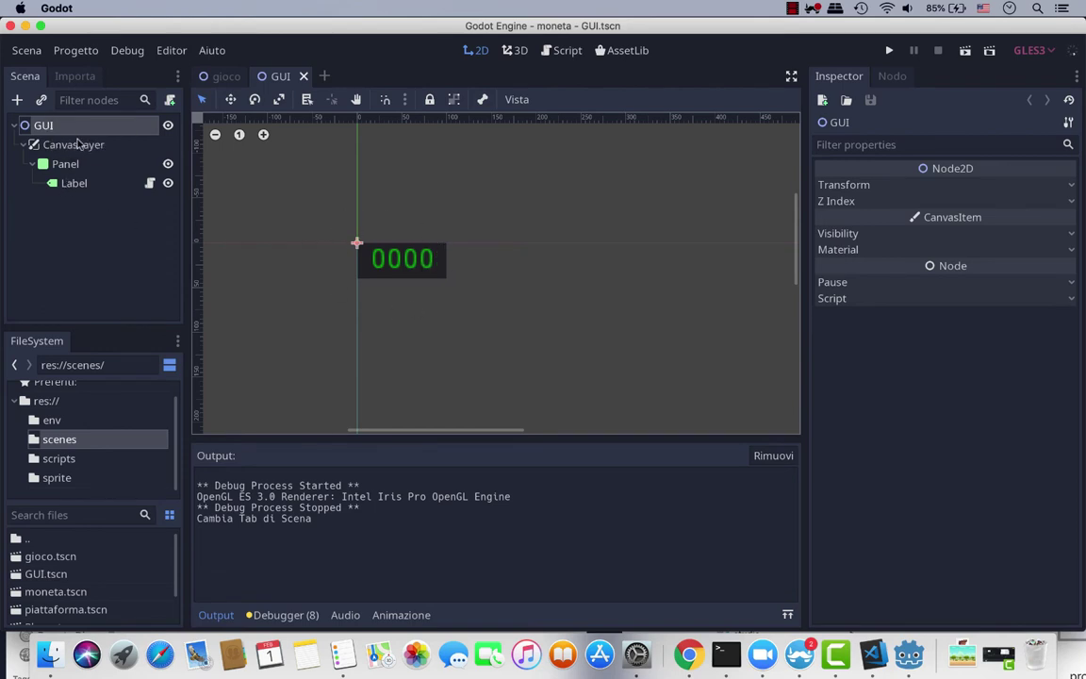
left_click(225, 77)
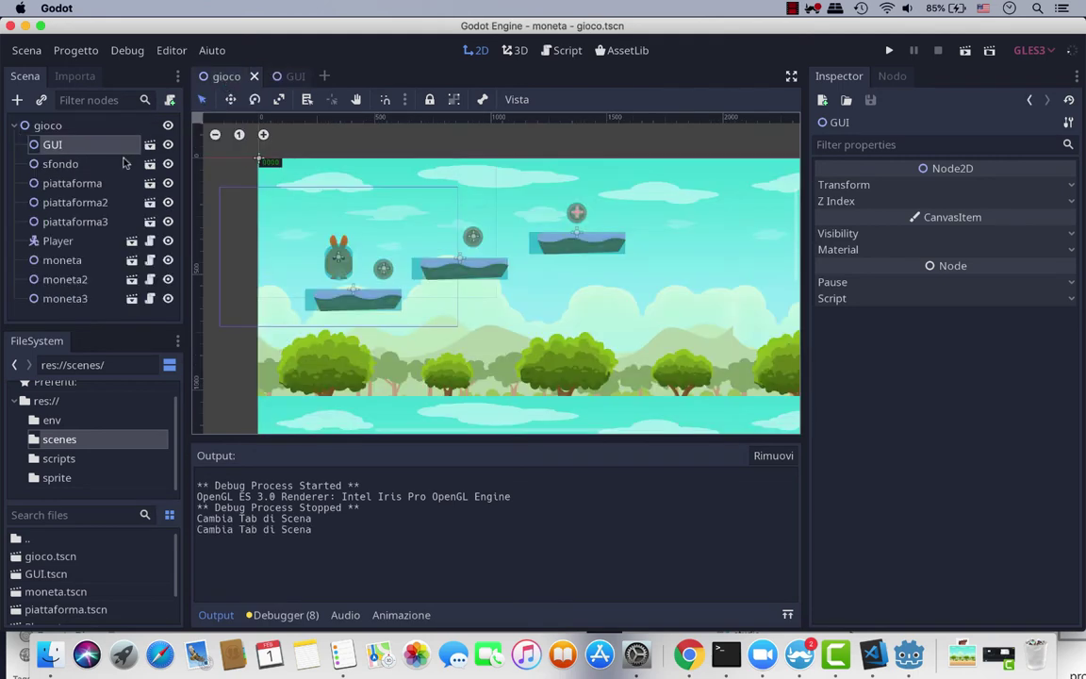
Open the sfondo background scene in its own tab and return to gioco
left_click(59, 166)
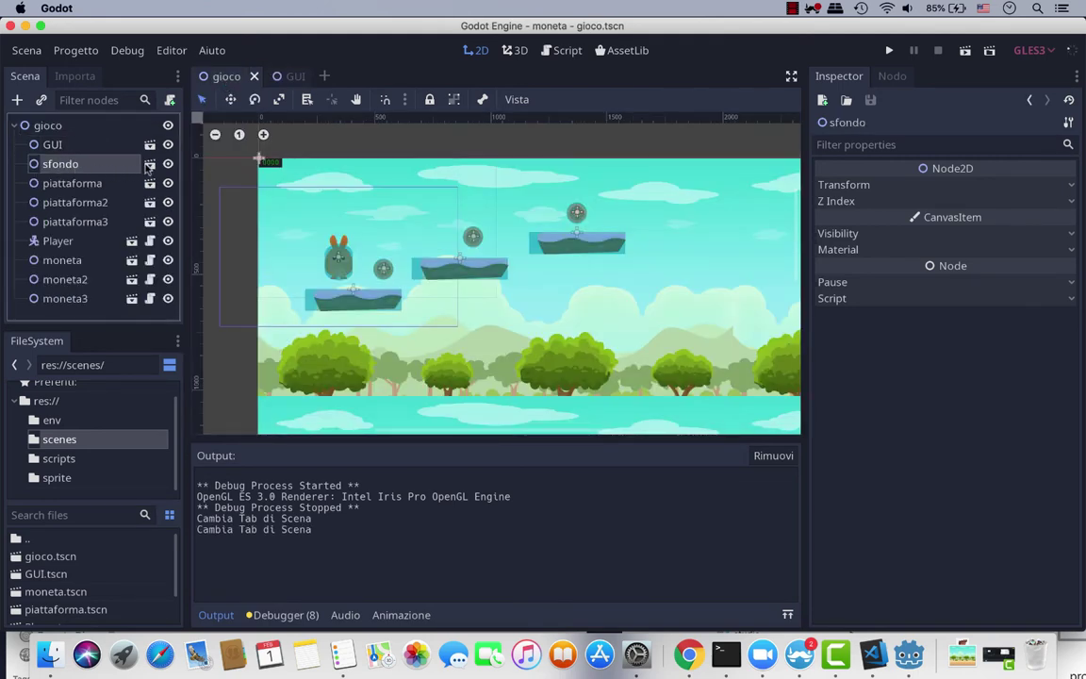
left_click(149, 165)
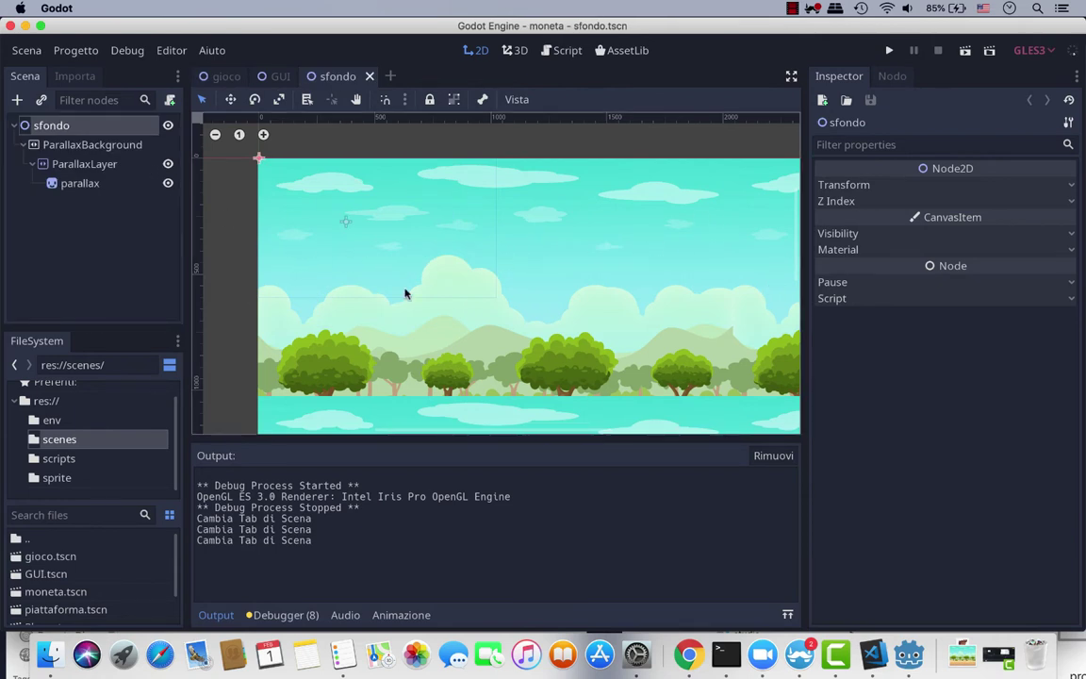
left_click(209, 77)
Inspect the three platforms piattaforma, piattaforma2, piattaforma3 and the Player
left_click(85, 189)
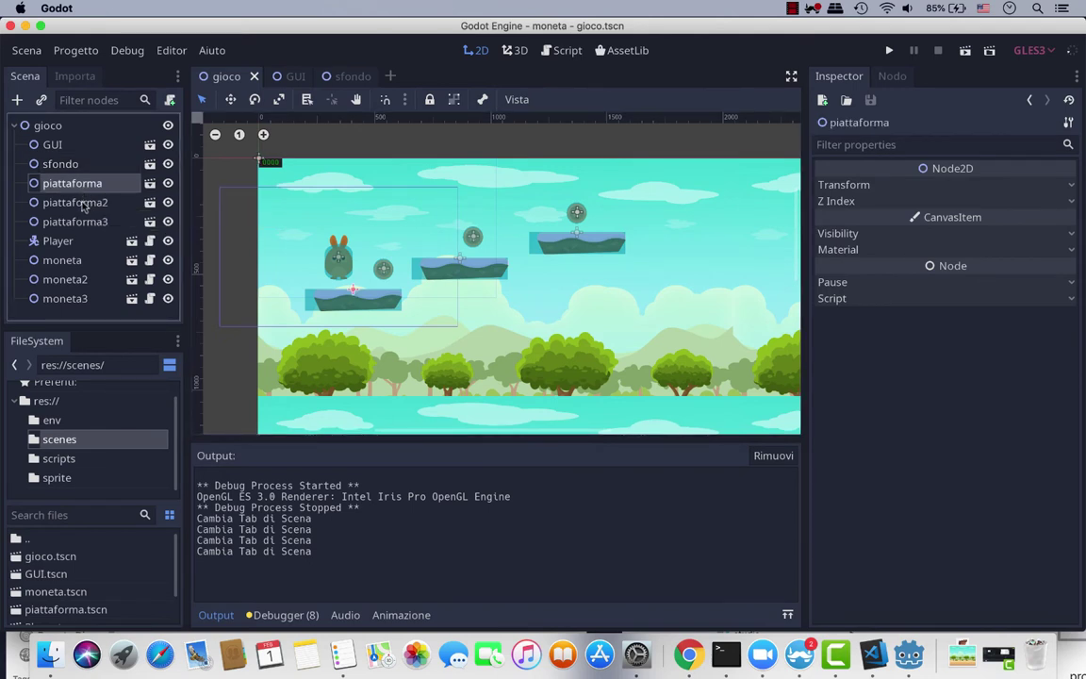
left_click(83, 205)
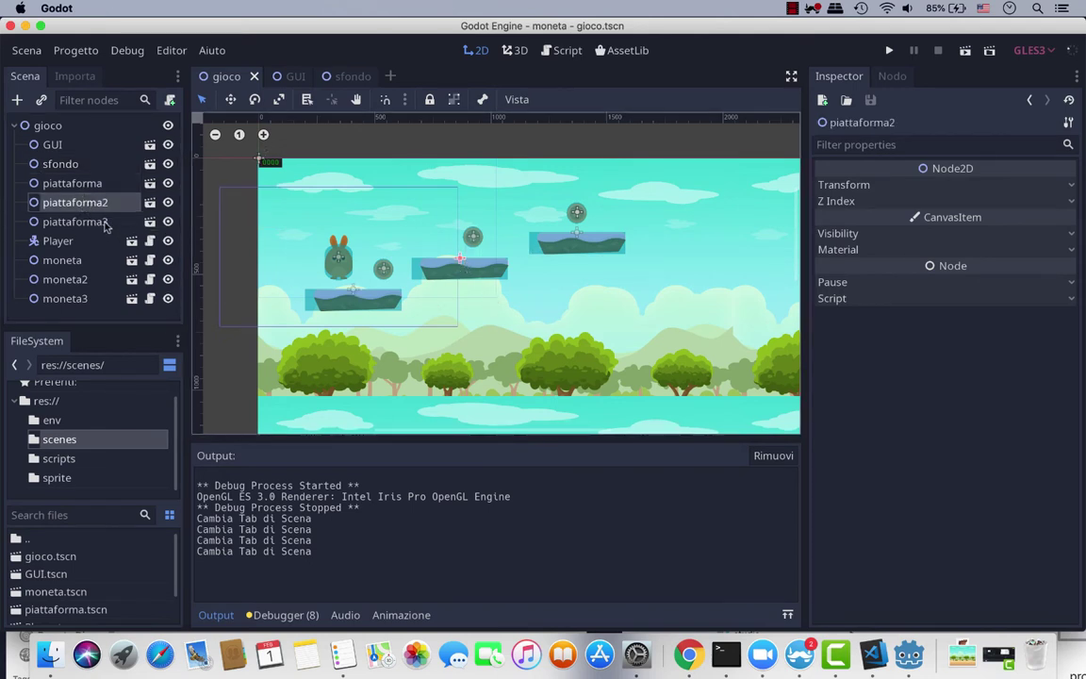
left_click(105, 224)
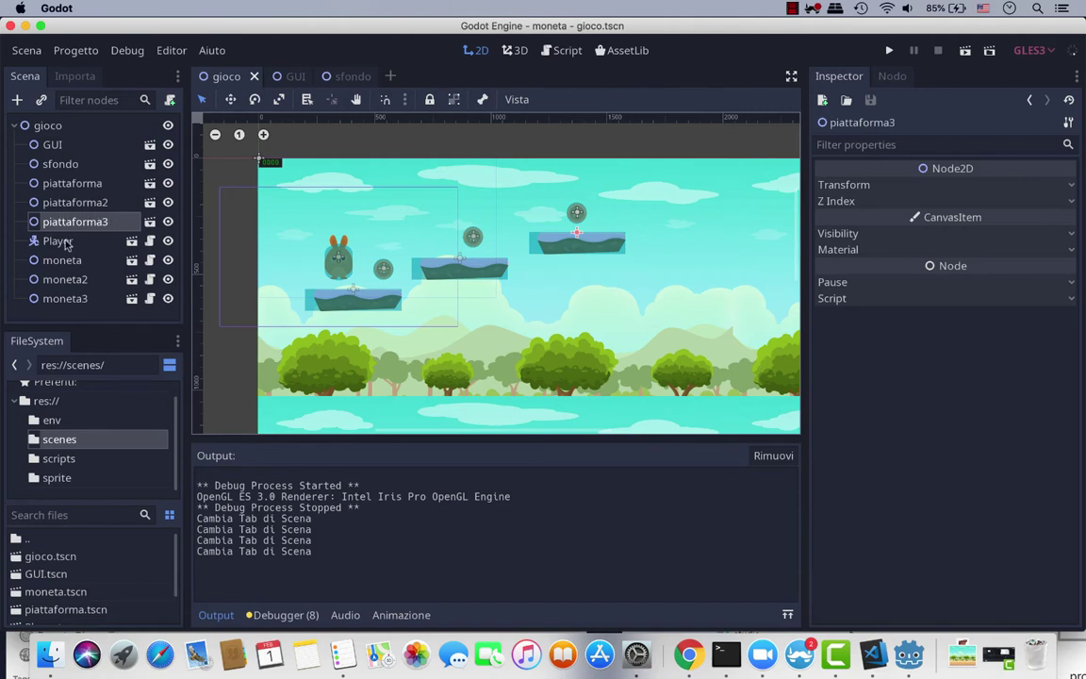
left_click(66, 244)
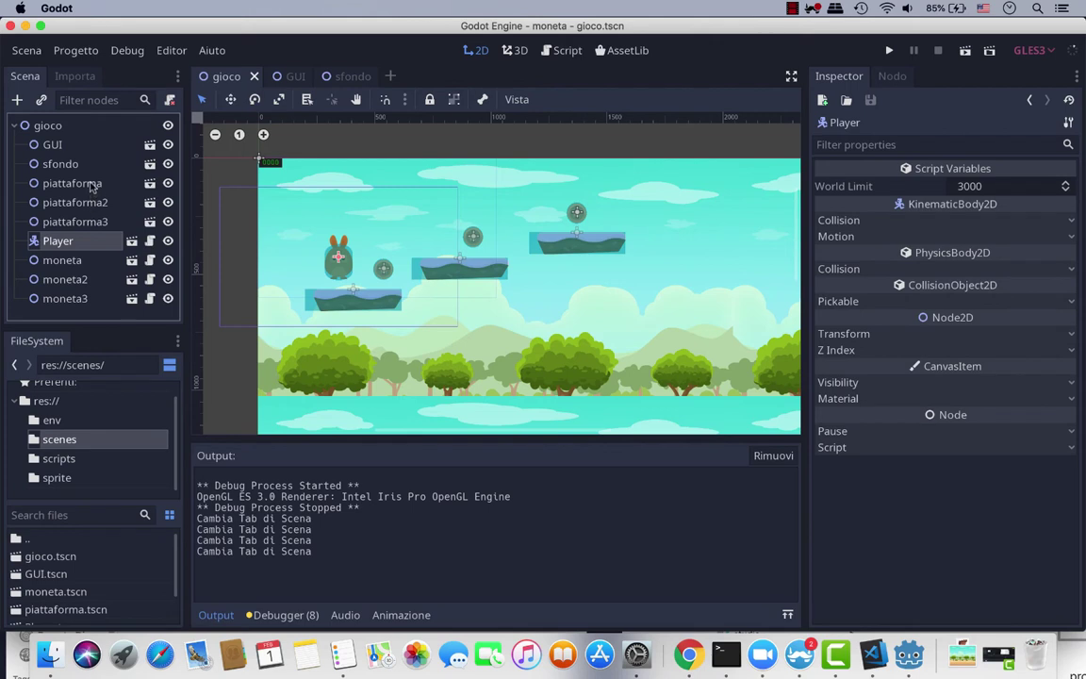
Open the piattaforma platform scene, return to gioco and inspect the Player
left_click(91, 185)
left_click(149, 183)
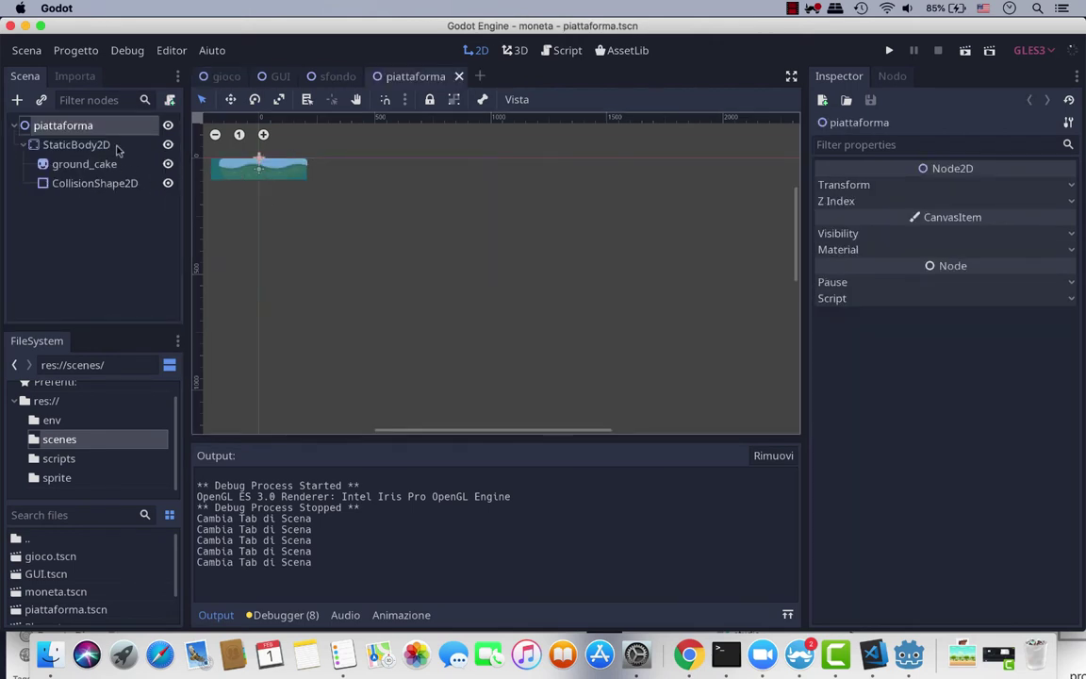
left_click(211, 77)
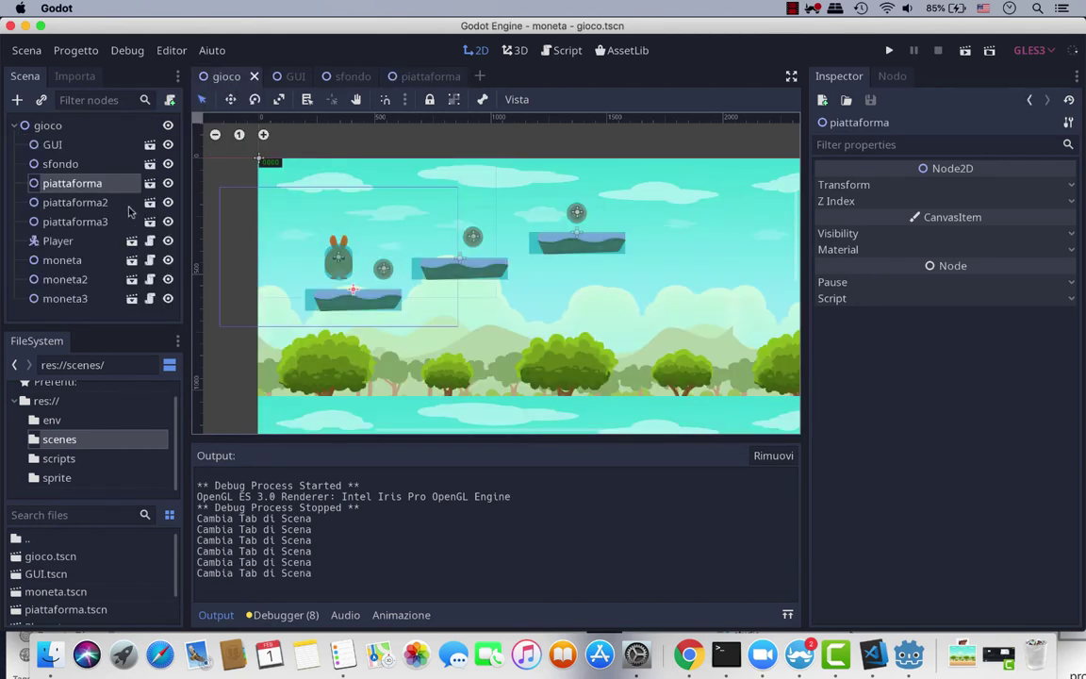
left_click(69, 242)
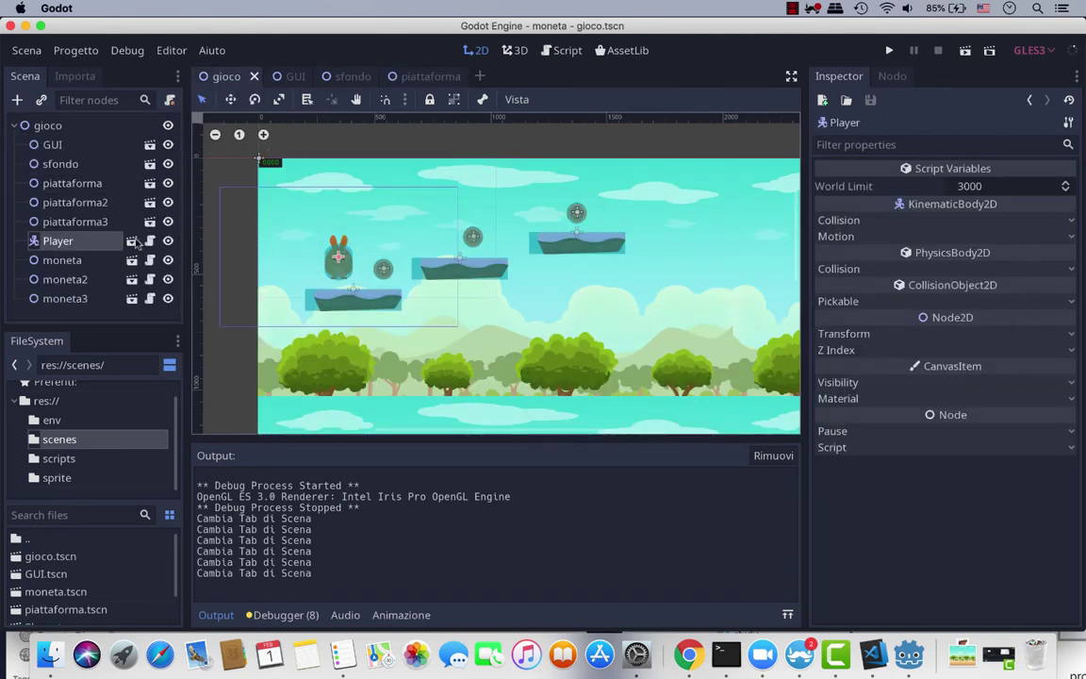
Open the Player scene, review its Camera2D settings, then return to gioco
left_click(132, 240)
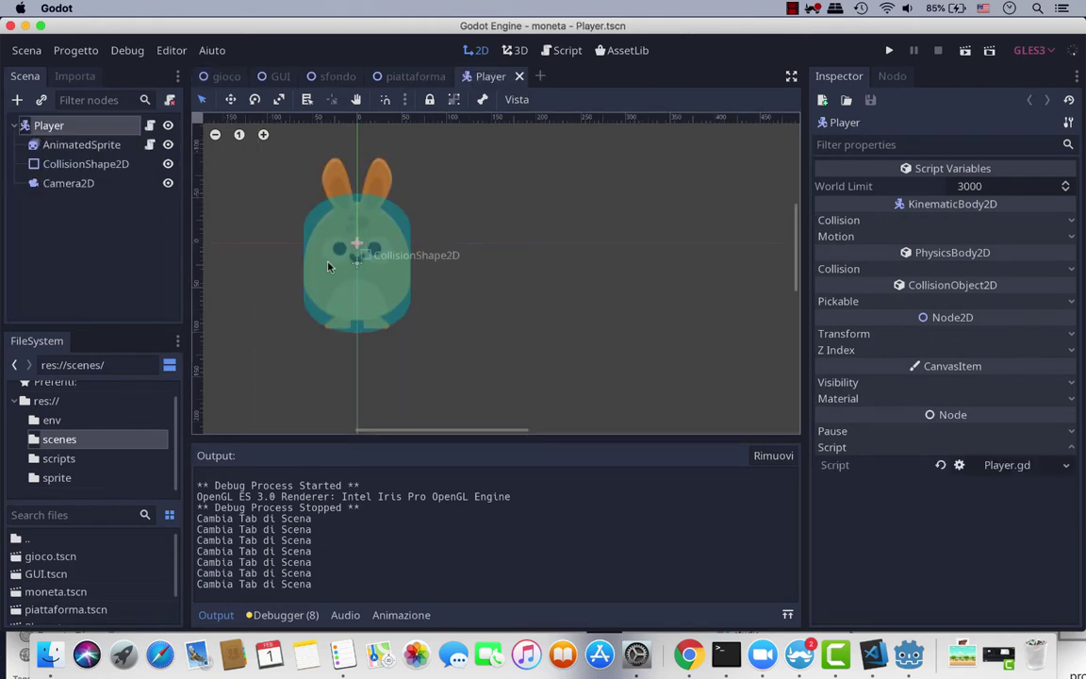
left_click(83, 187)
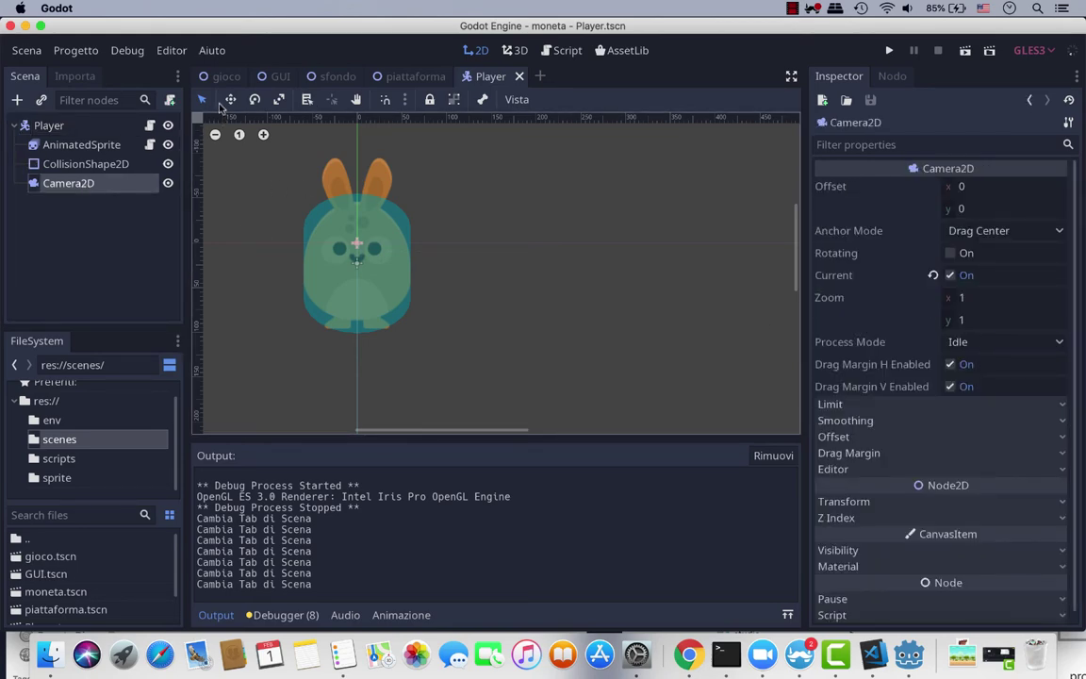
left_click(202, 76)
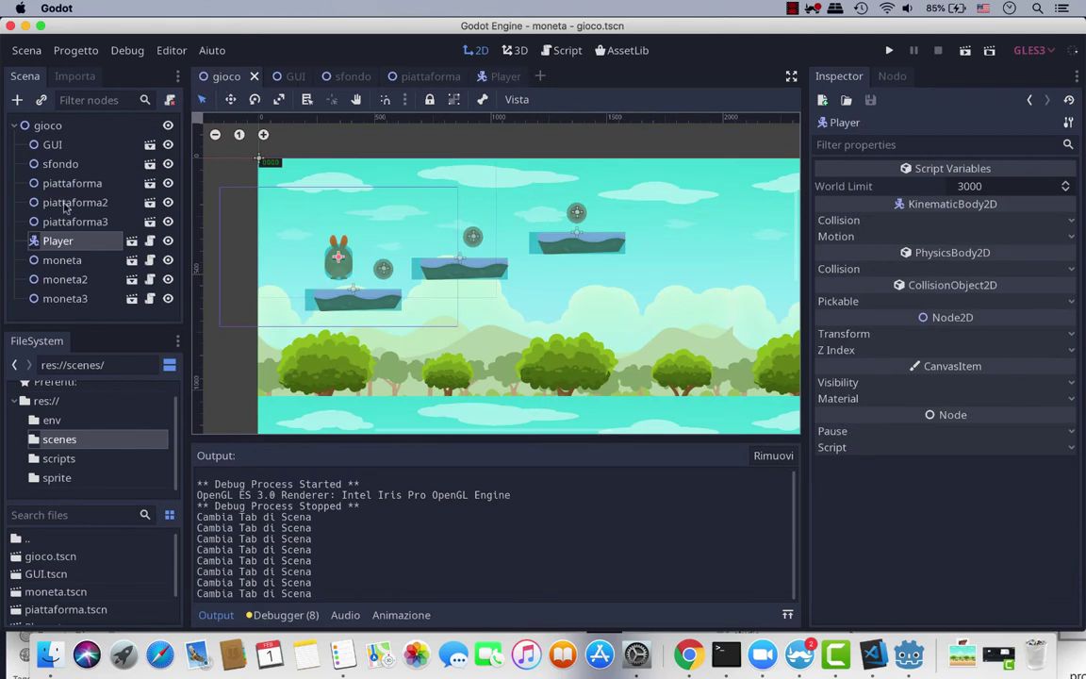
Inspect the first moneta coin and the GUI node, then open the sfondo scene
left_click(58, 260)
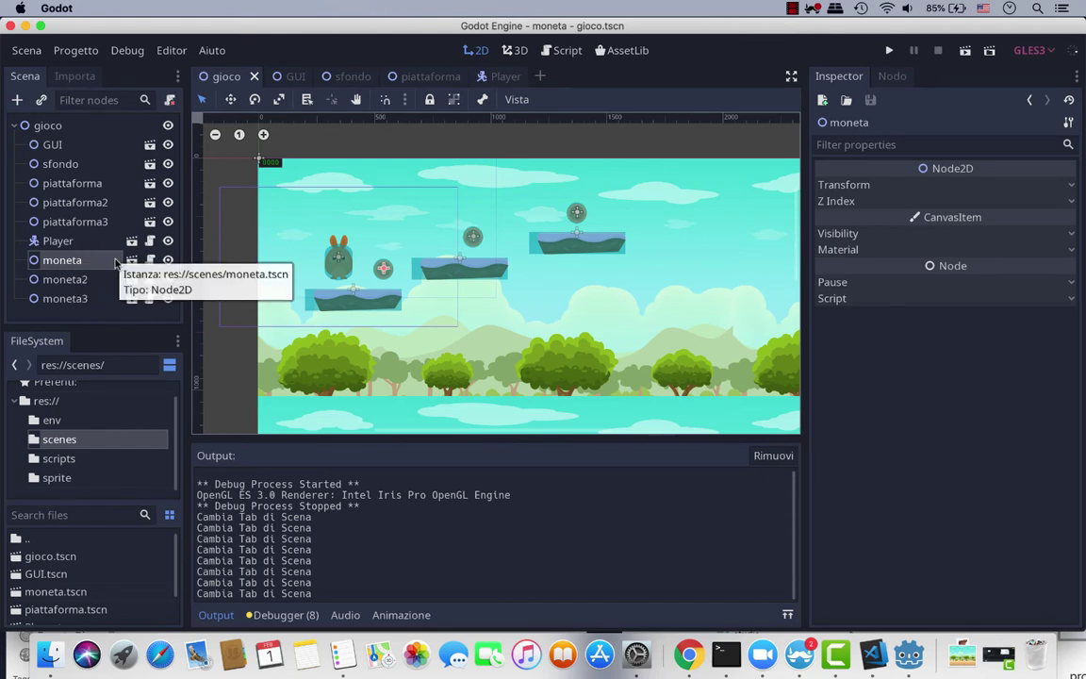
left_click(54, 144)
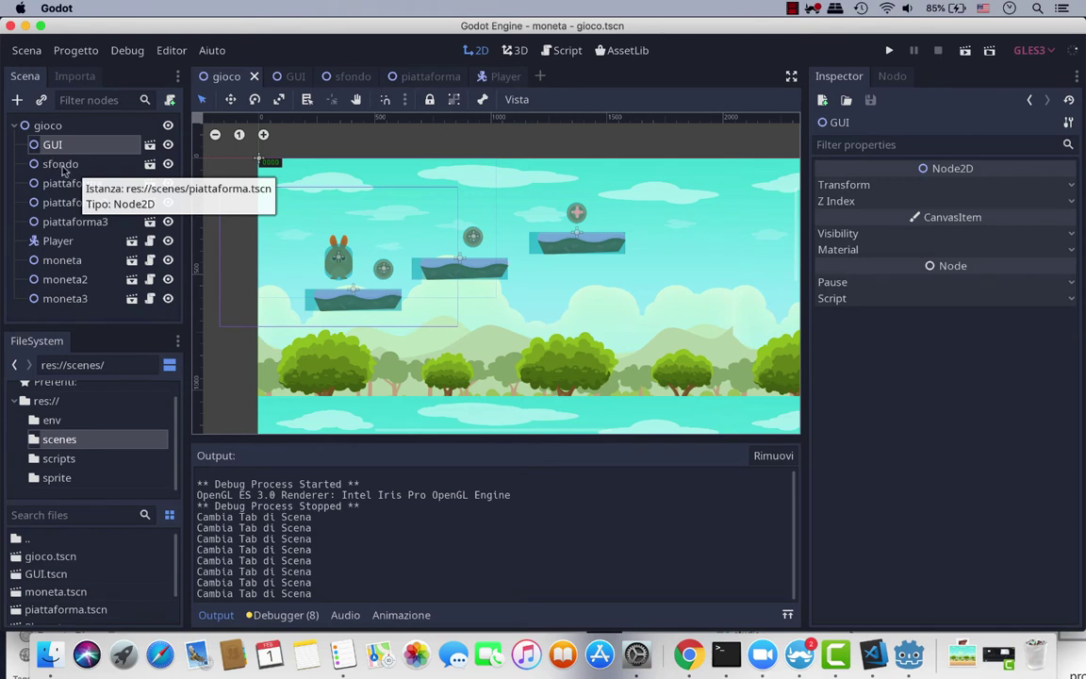
left_click(80, 164)
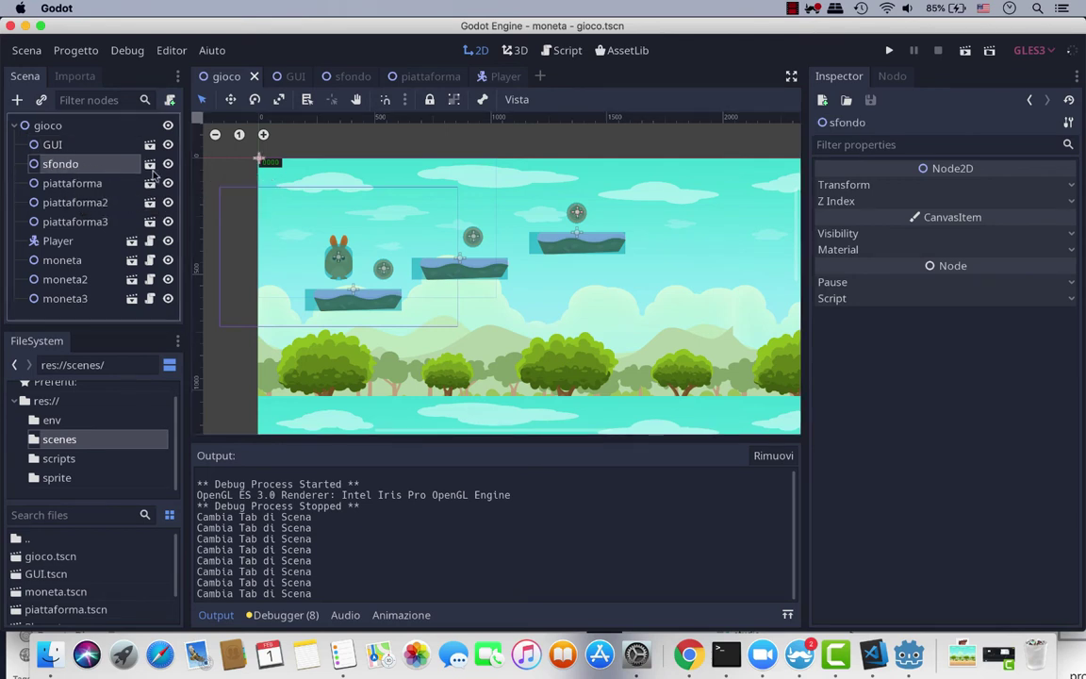
left_click(150, 164)
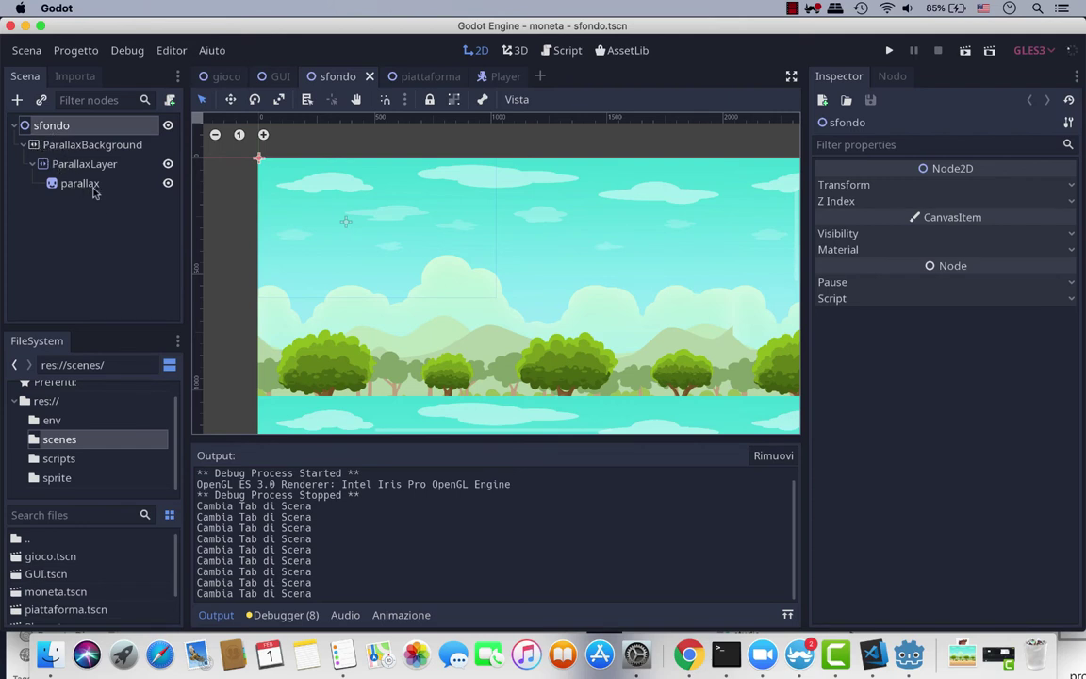
left_click(77, 149)
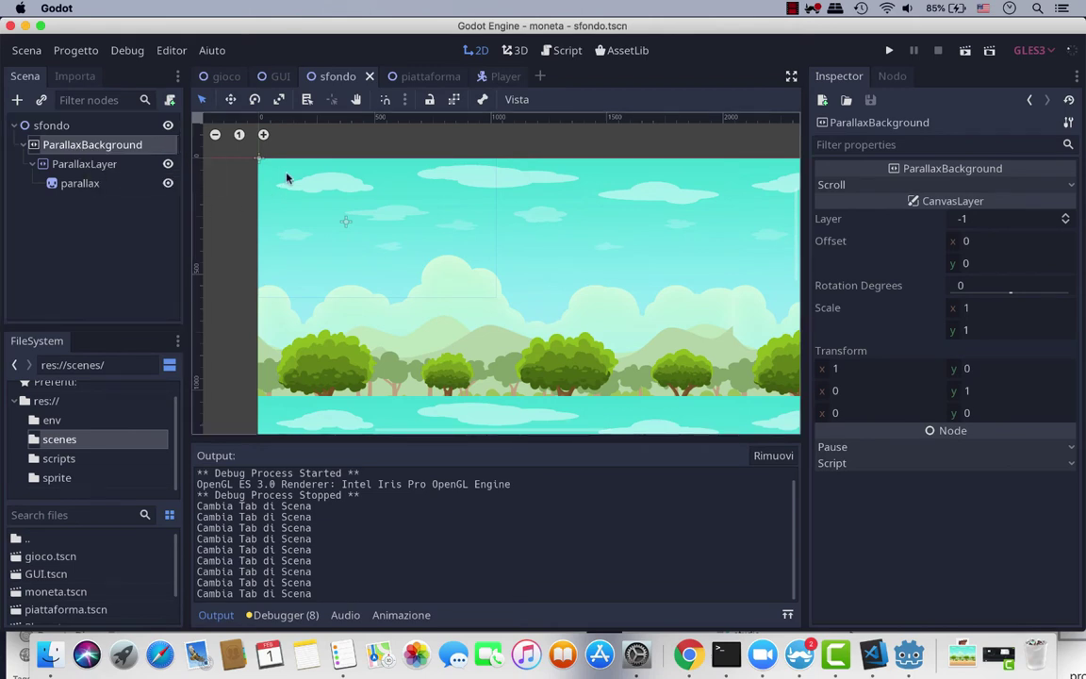
left_click(91, 166)
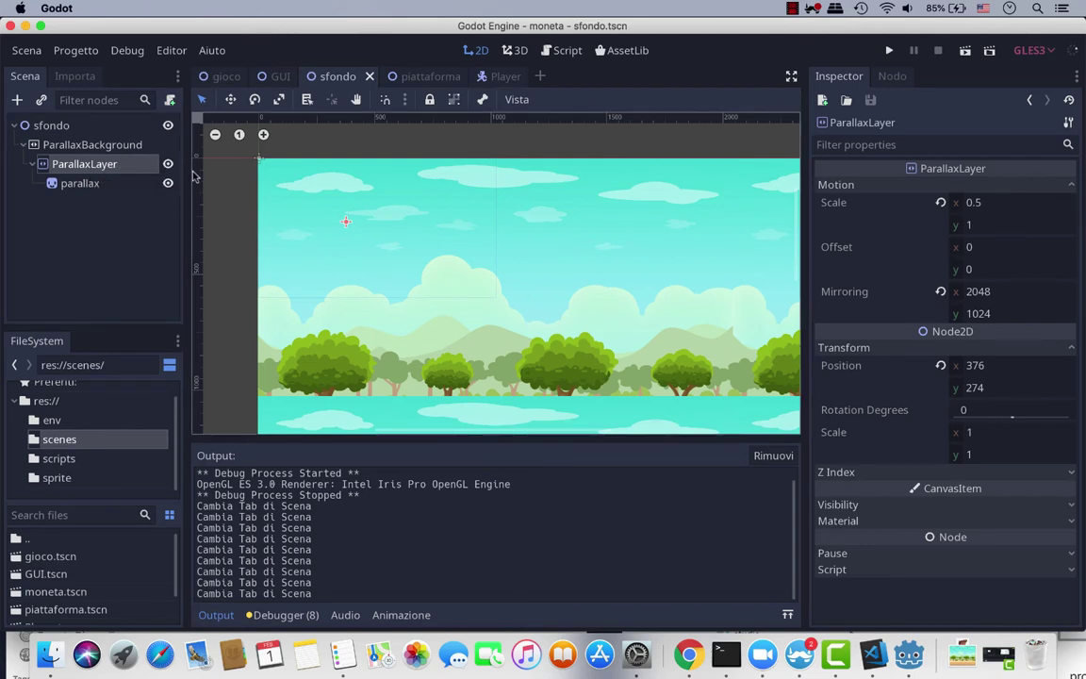
left_click(80, 180)
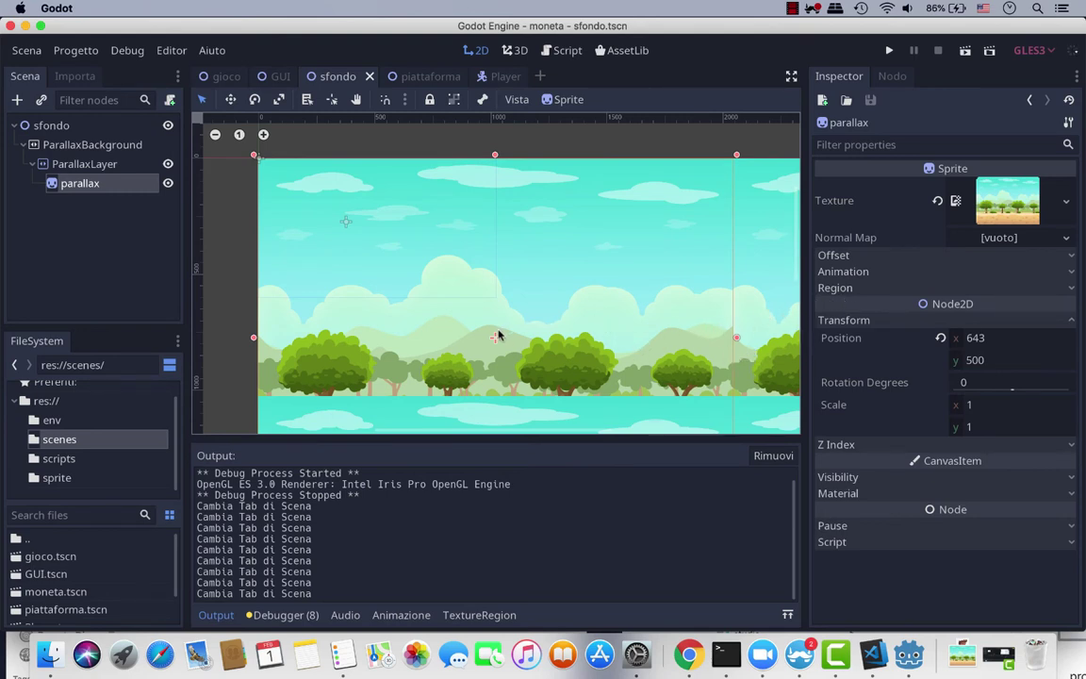
left_click(70, 164)
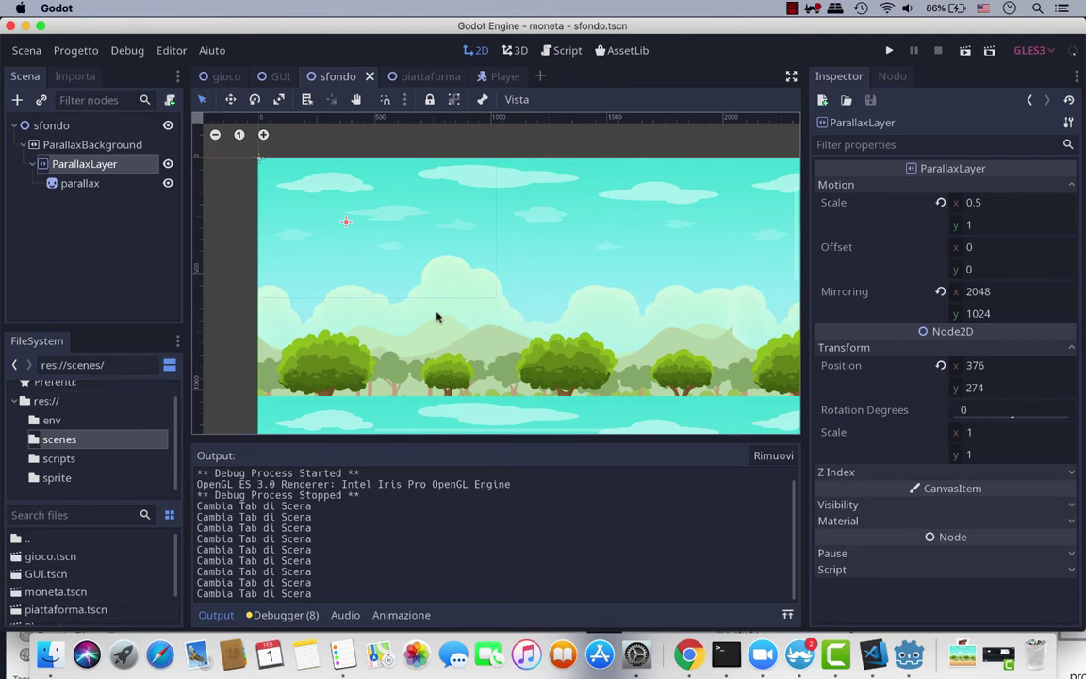
scroll(437, 317, "down", 1)
scroll(437, 316, "down", 2)
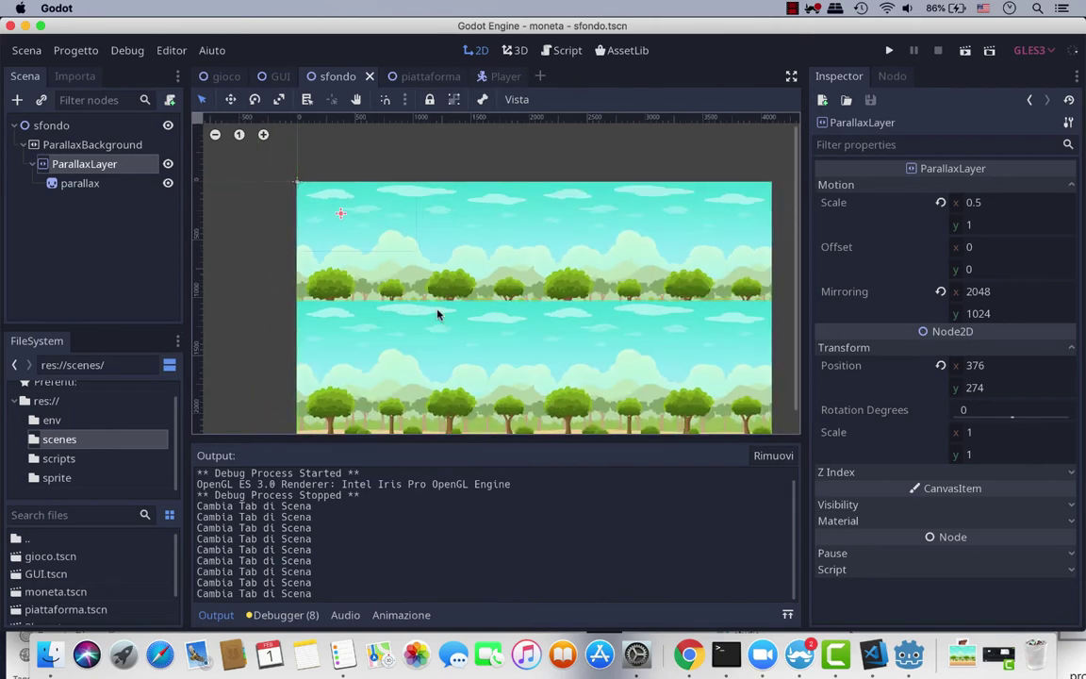
scroll(438, 315, "down", 1)
scroll(436, 315, "down", 1)
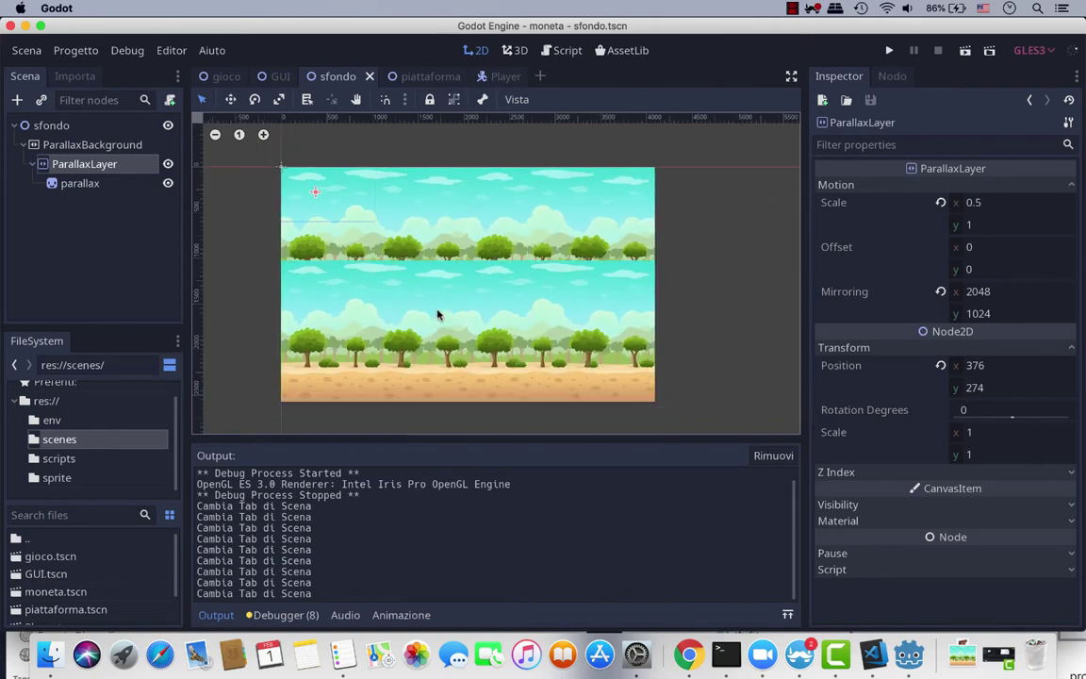
scroll(437, 314, "up", 1)
scroll(436, 315, "up", 1)
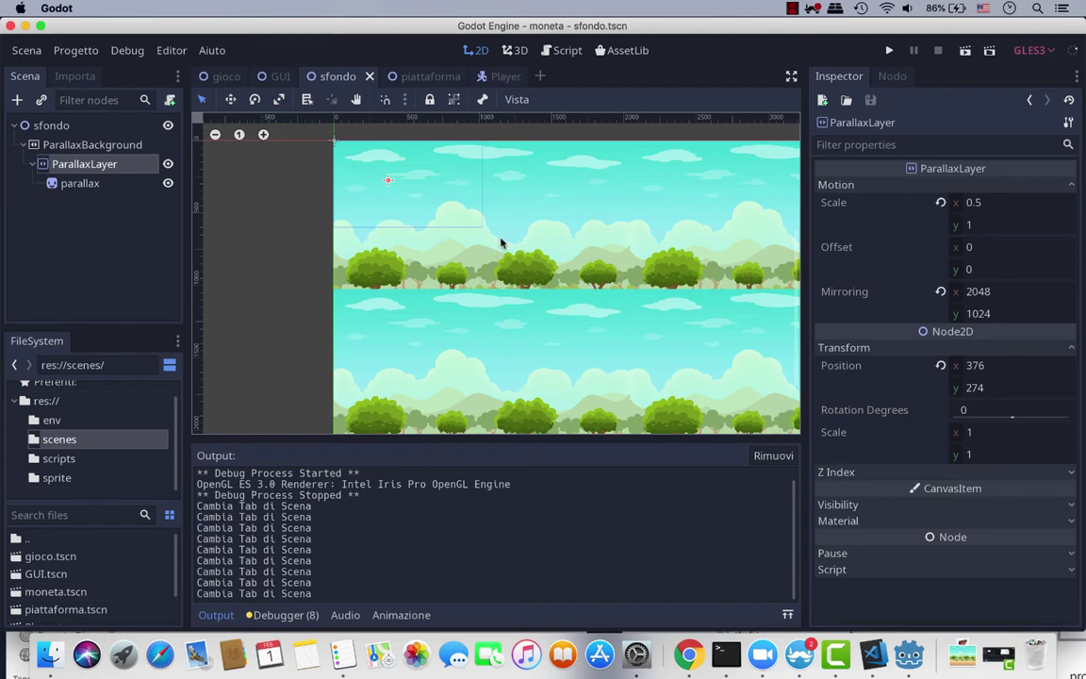
left_click(80, 185)
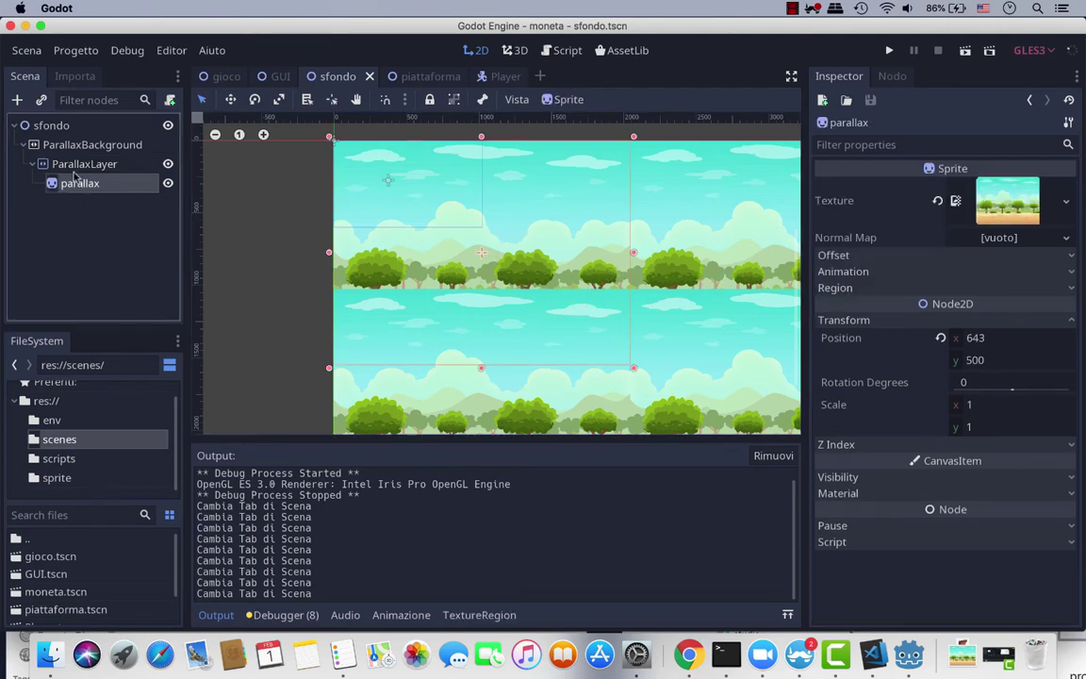
left_click(54, 128)
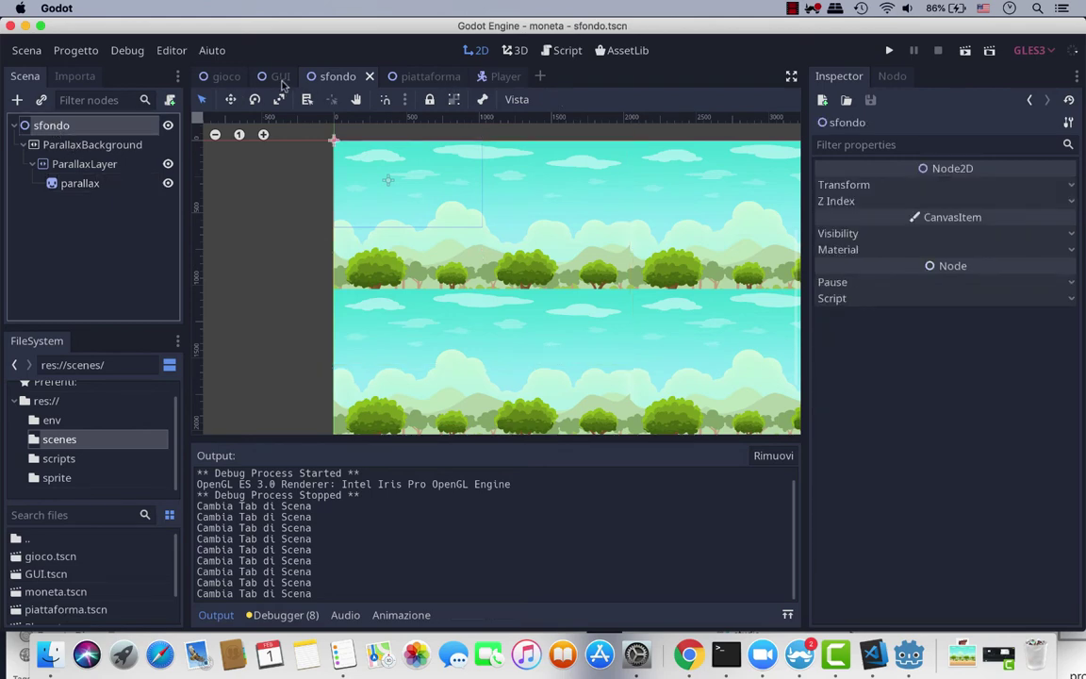
From the gioco level, select the Player and open its scene for editing
left_click(234, 79)
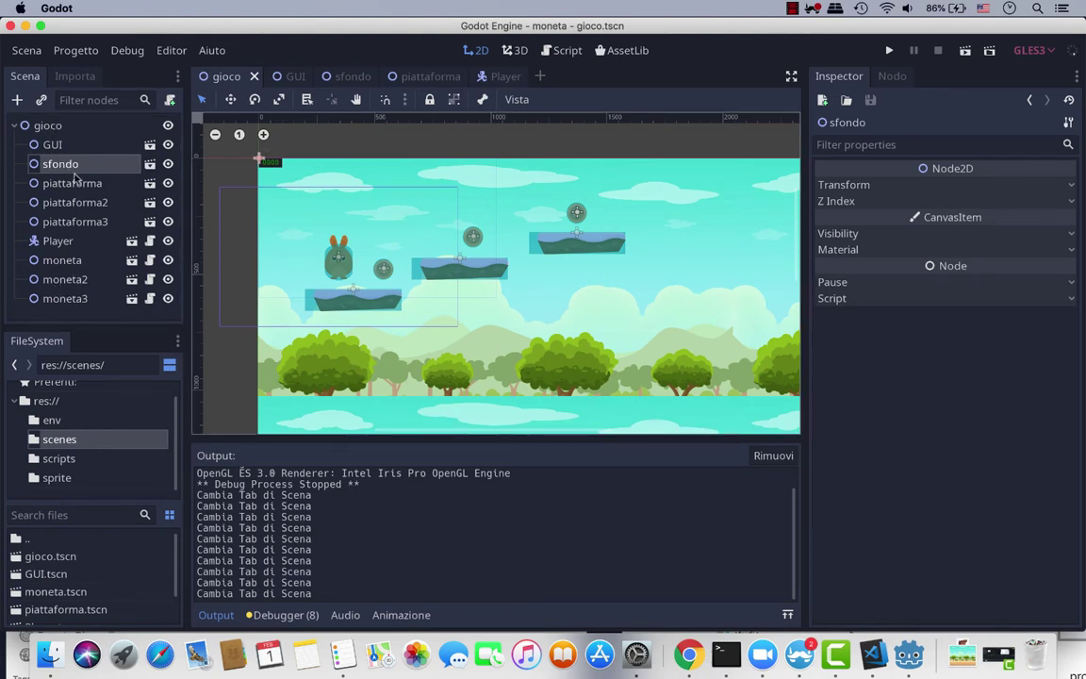
left_click(62, 245)
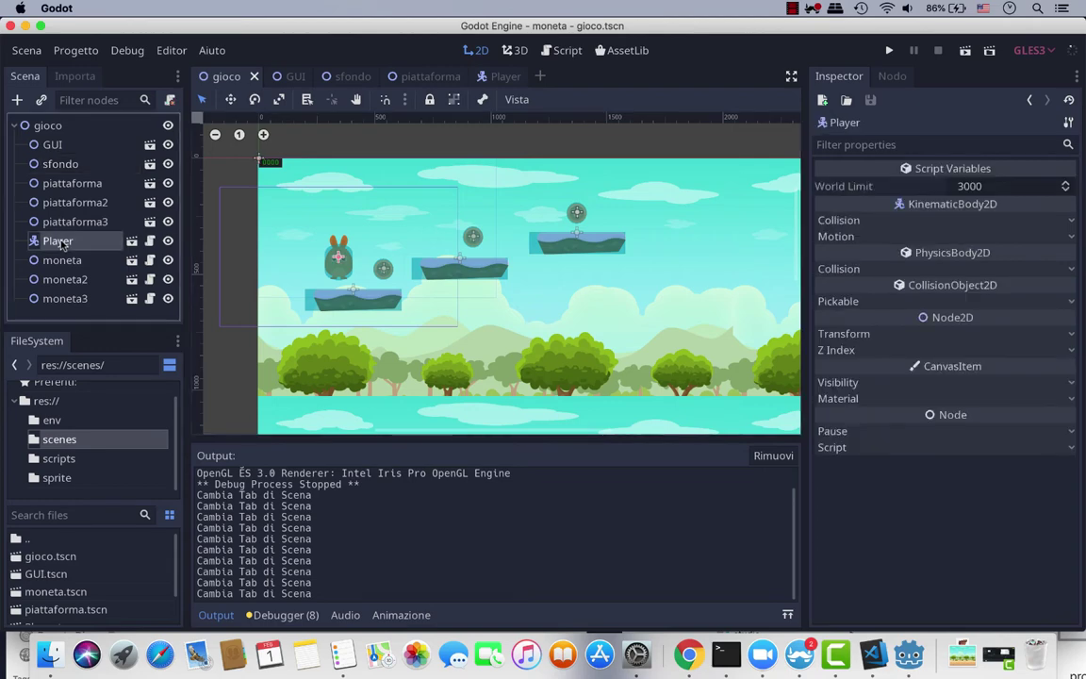
left_click(131, 242)
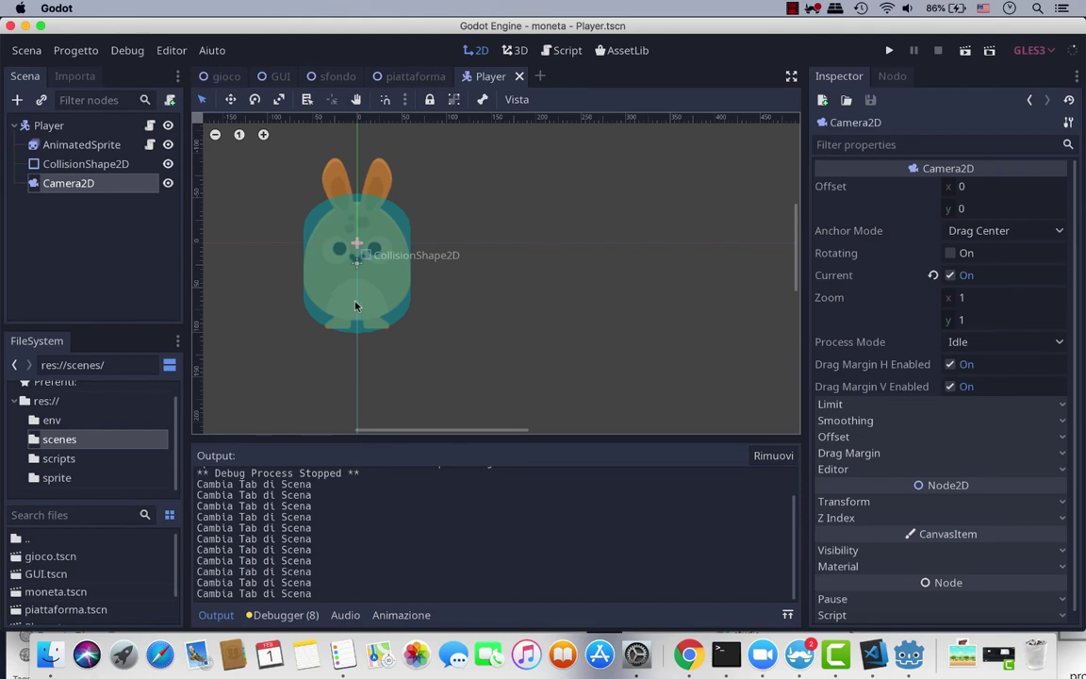
Preview the AnimatedSprite's fermo and corri animations, then open its AnimatedSprite.gd script
left_click(81, 146)
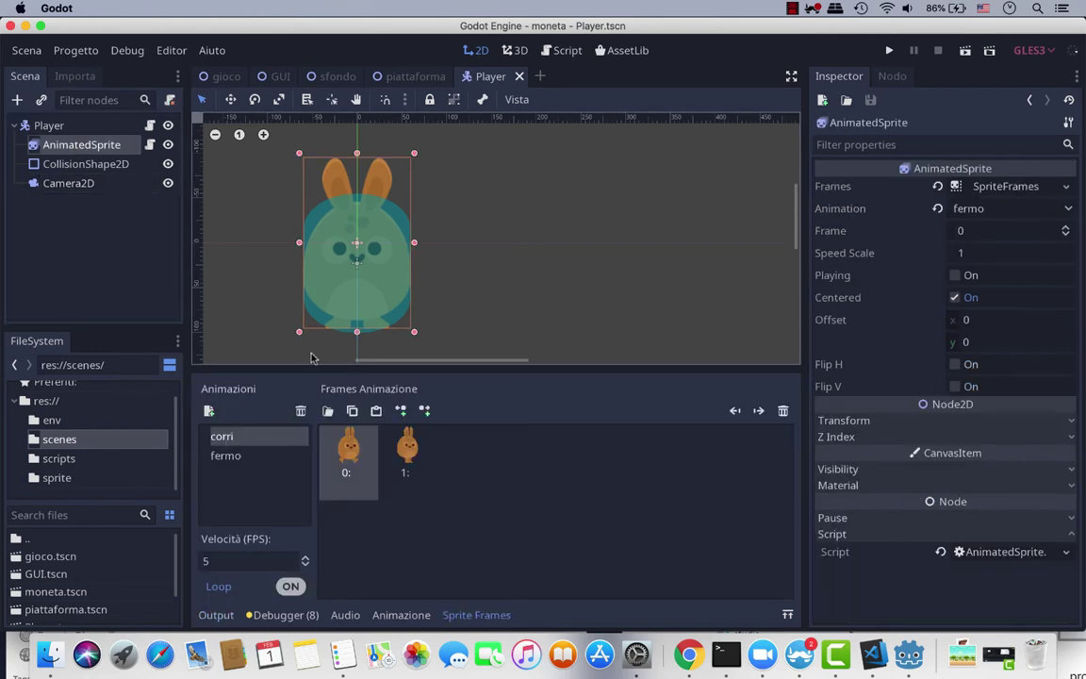
left_click(228, 457)
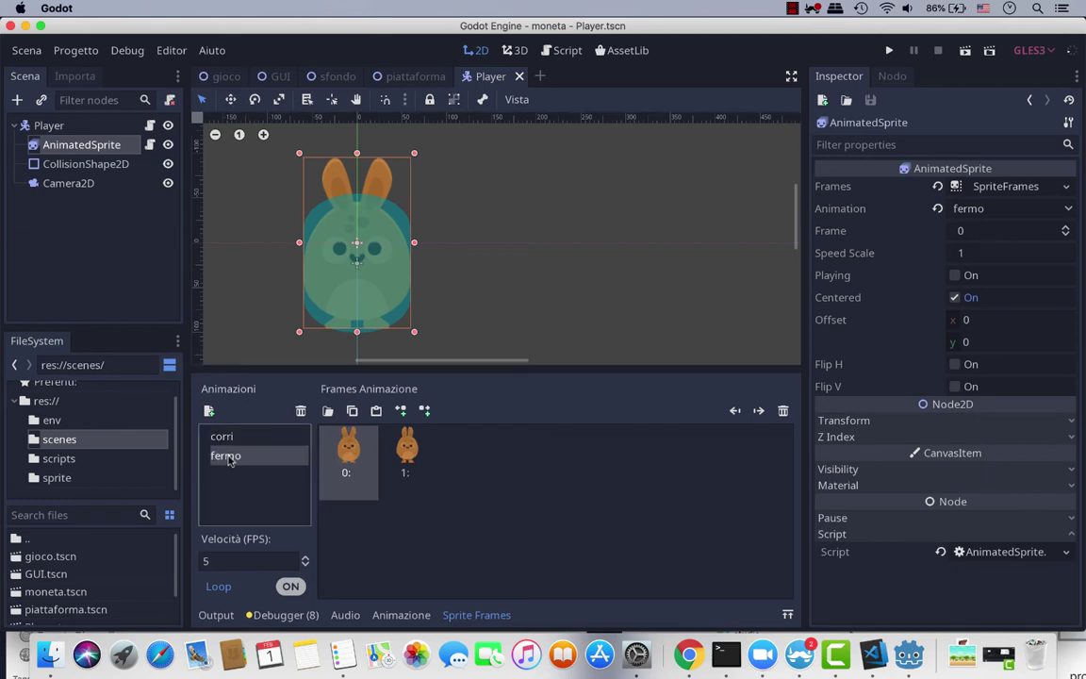
left_click(228, 441)
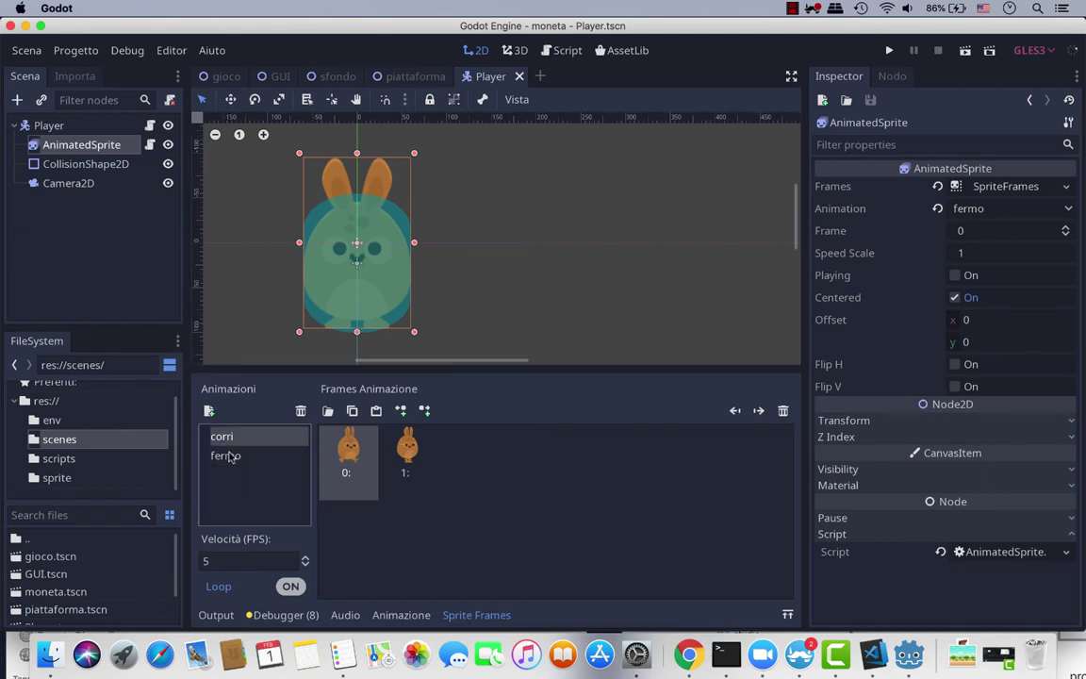
left_click(229, 458)
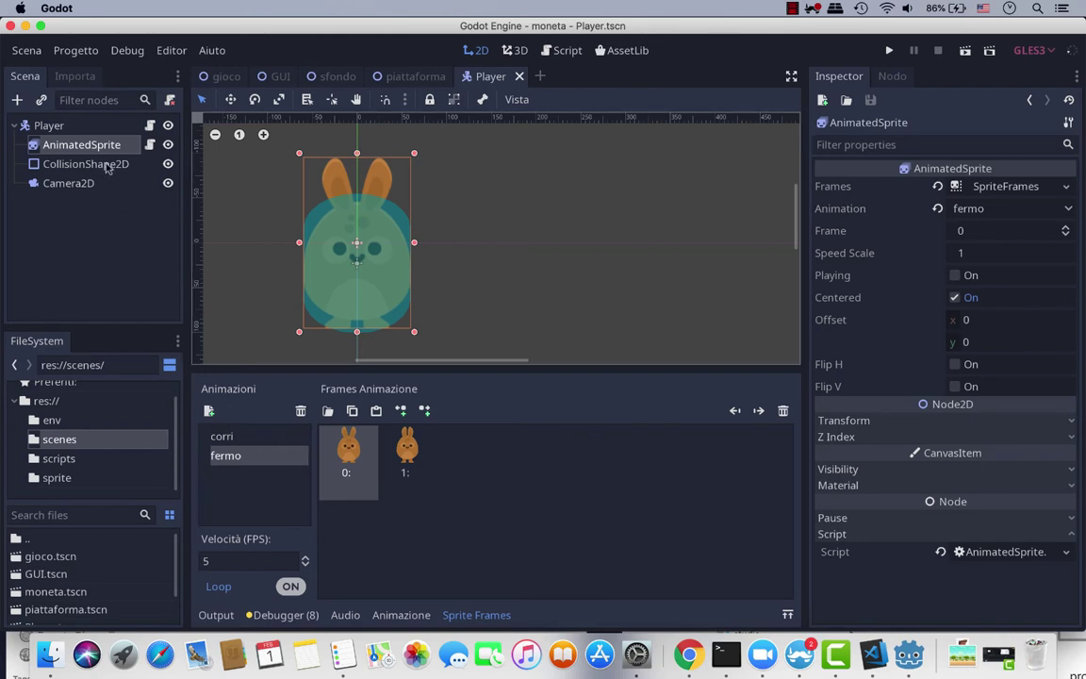
left_click(150, 146)
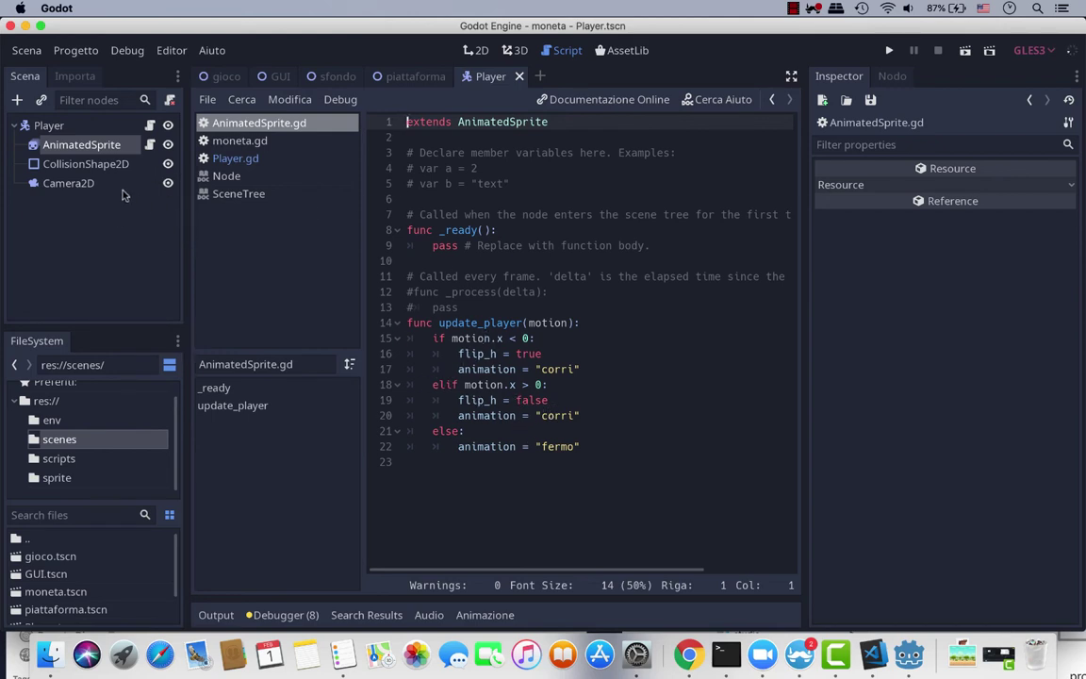
Inspect the Player scene's CollisionShape2D, Camera2D and Player root node settings
left_click(87, 165)
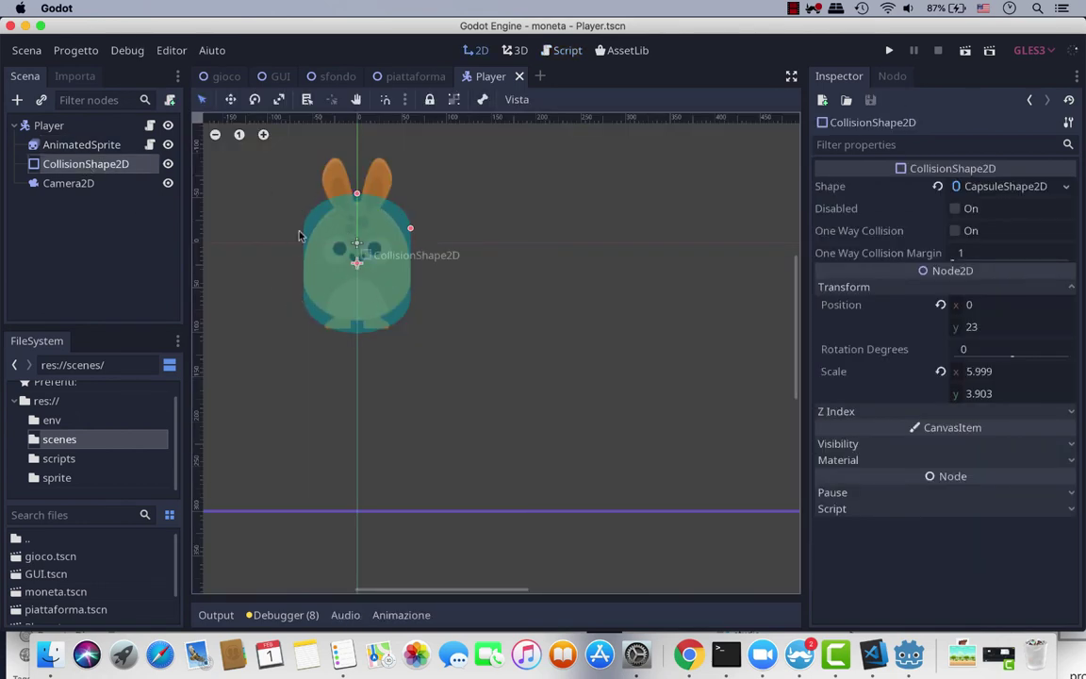
left_click(70, 186)
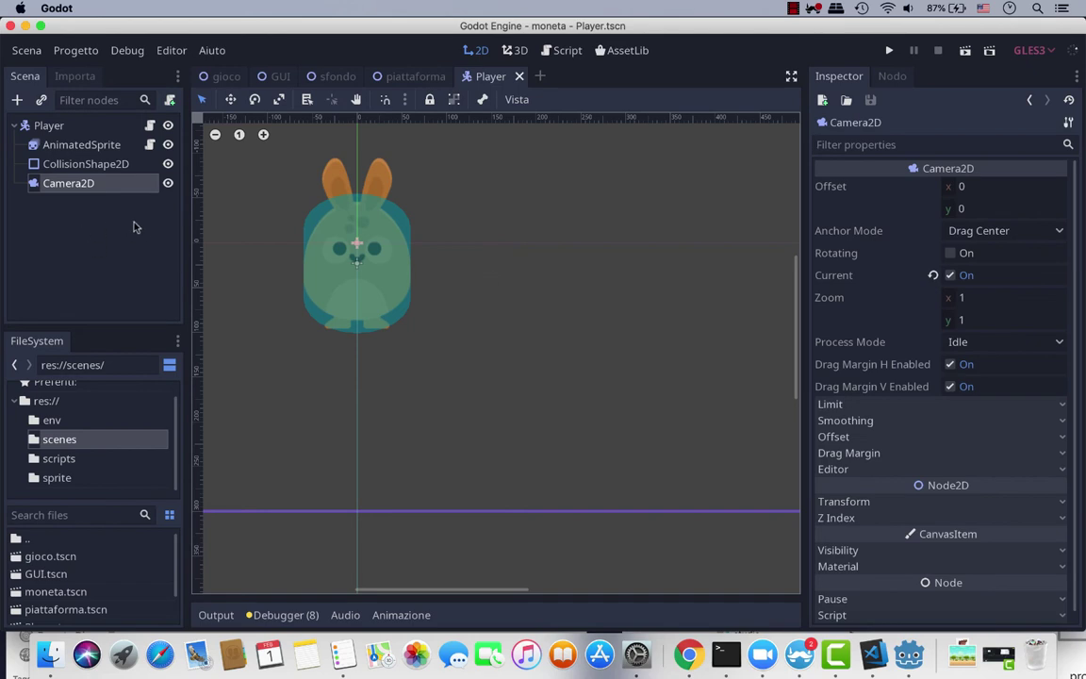
left_click(56, 129)
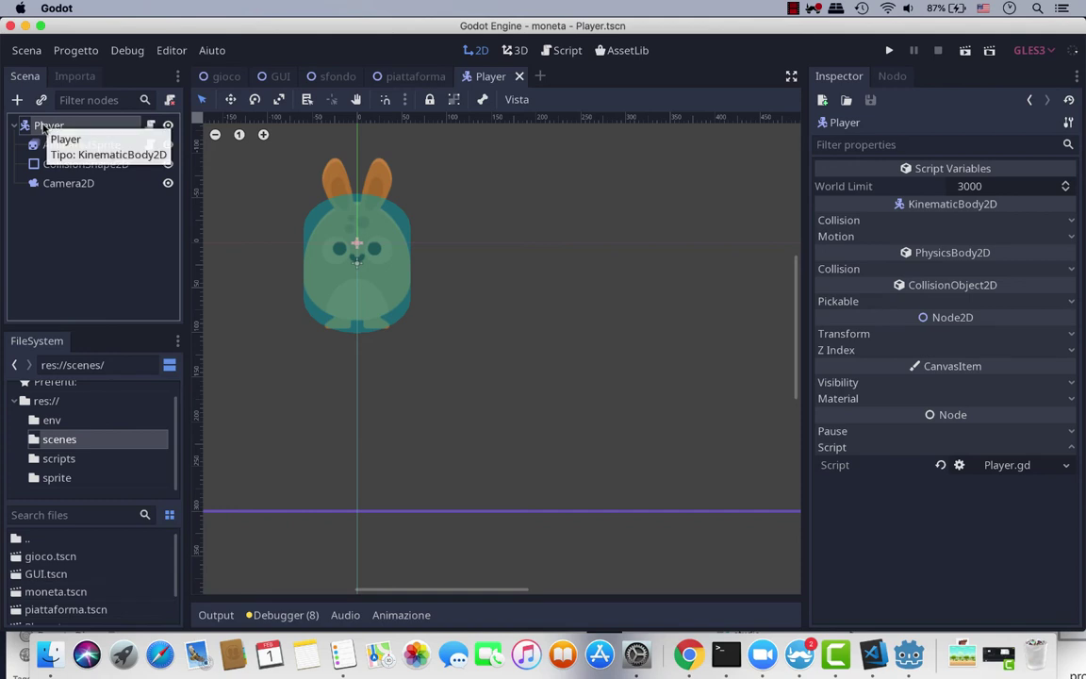
left_click(149, 126)
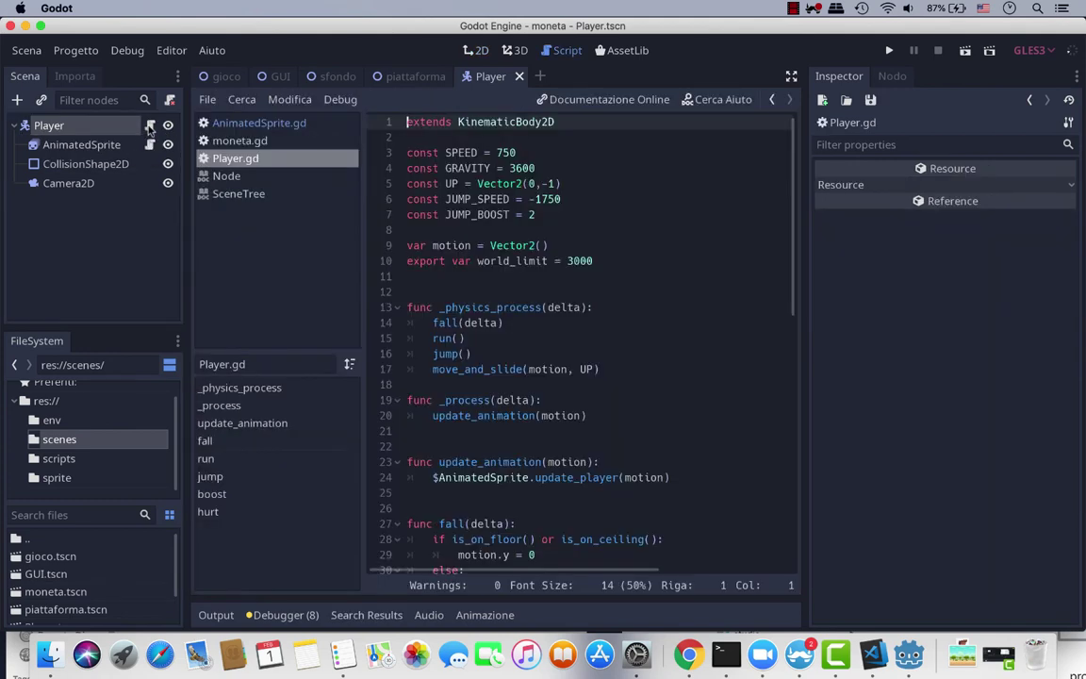
scroll(795, 221, "down", 1)
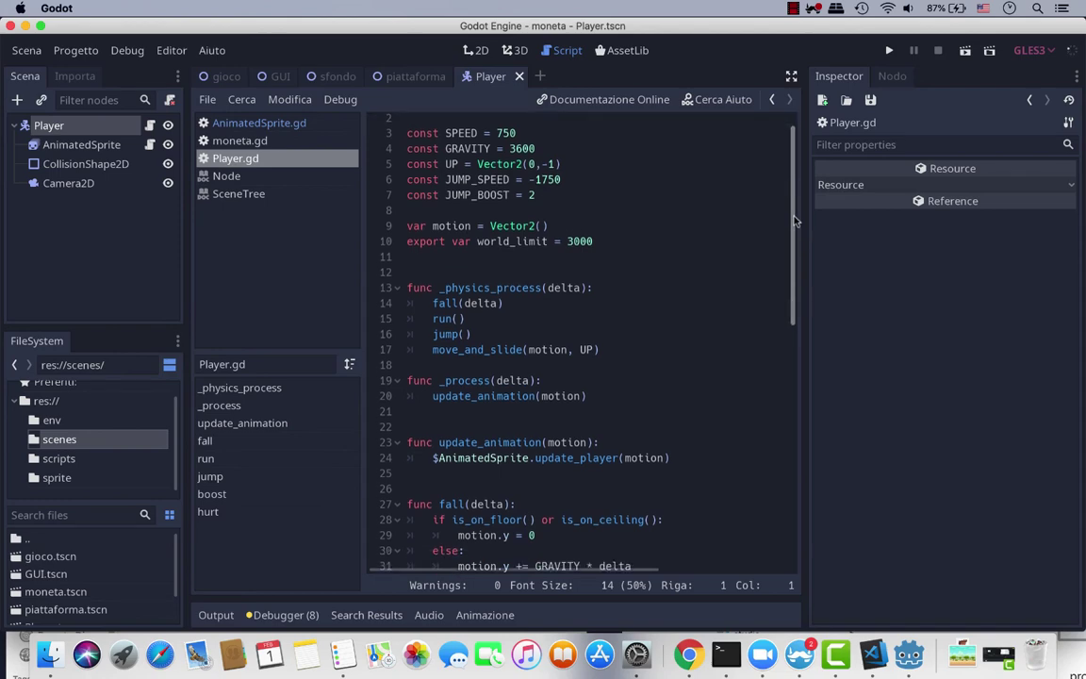
left_click_drag(795, 221, 782, 359)
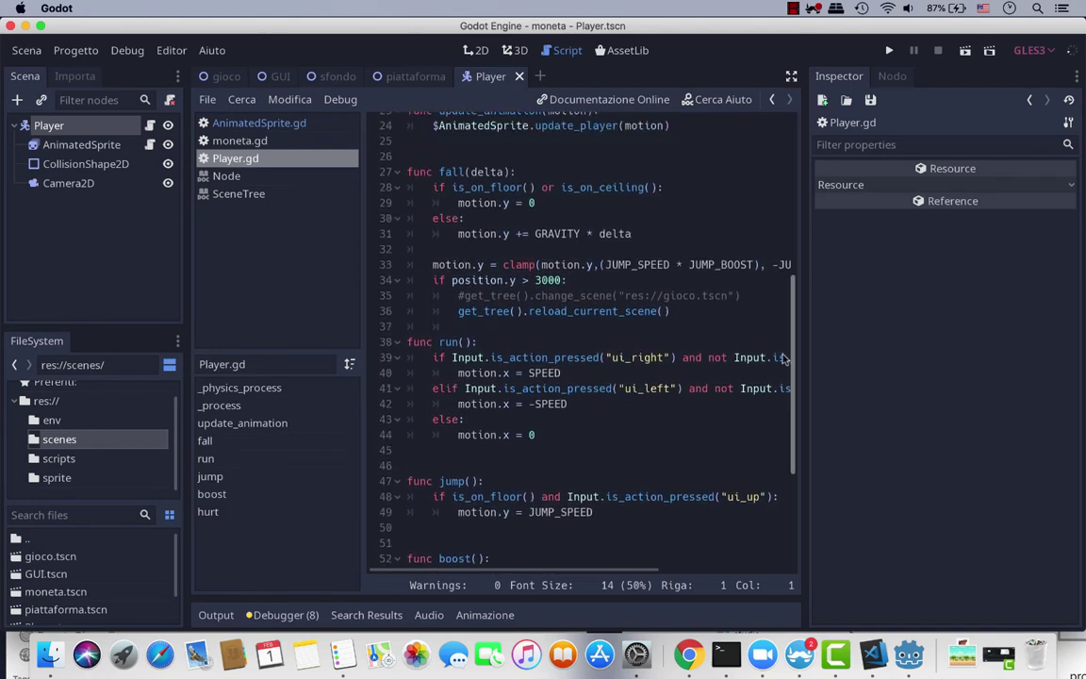
scroll(660, 311, "up", 8)
scroll(655, 303, "up", 1)
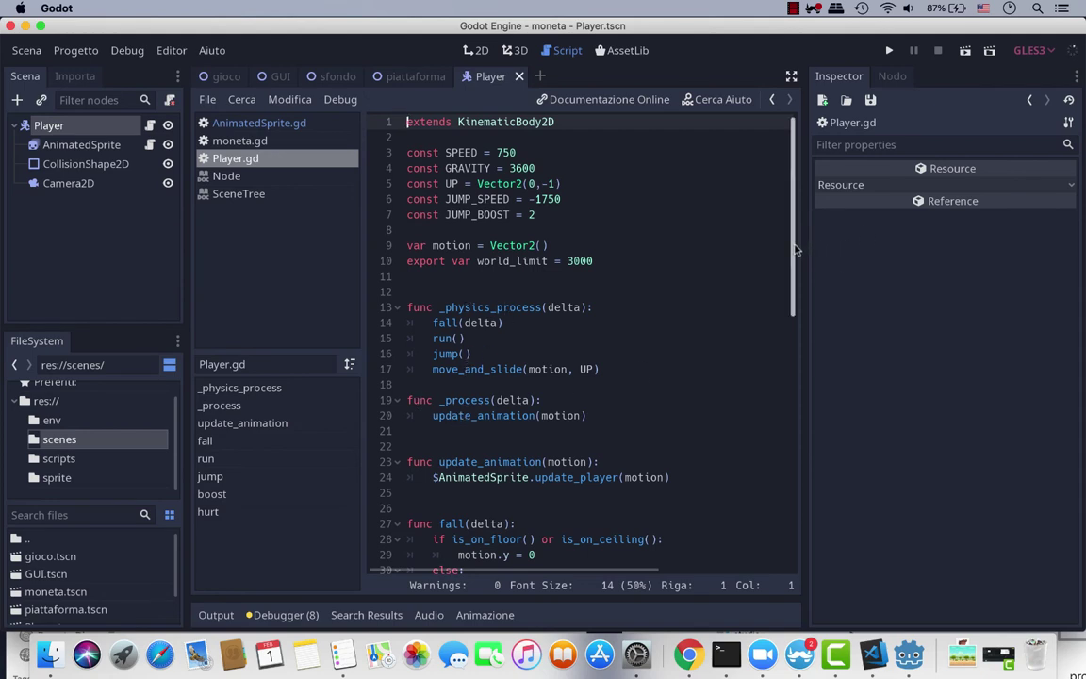
scroll(523, 302, "down", 3)
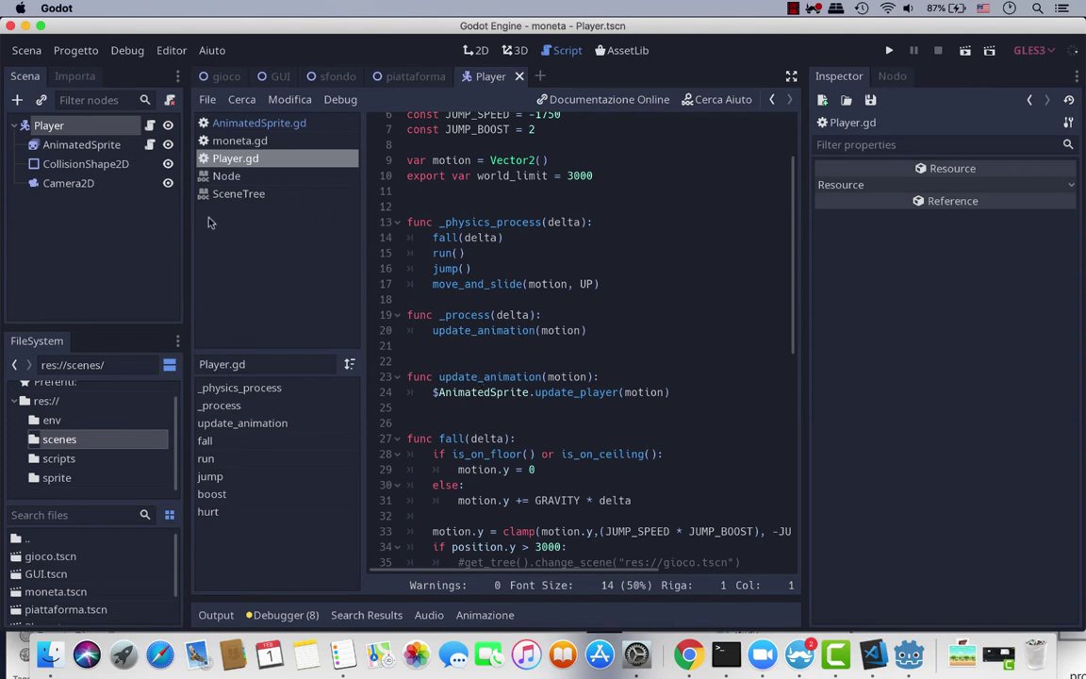
scroll(509, 335, "down", 2)
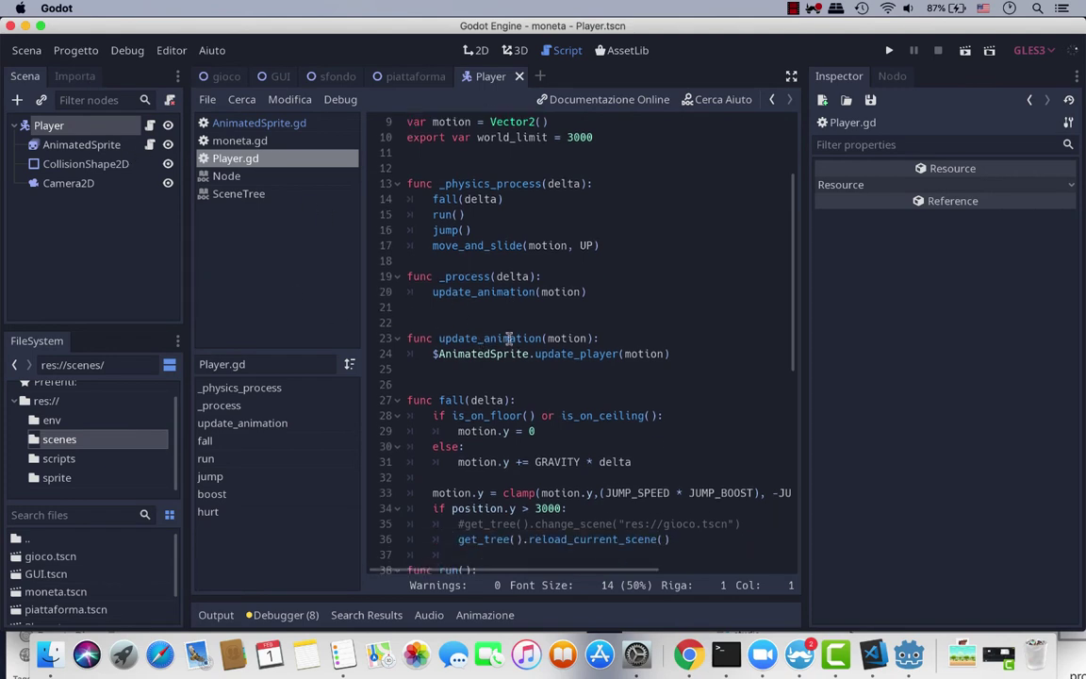
scroll(509, 338, "up", 3)
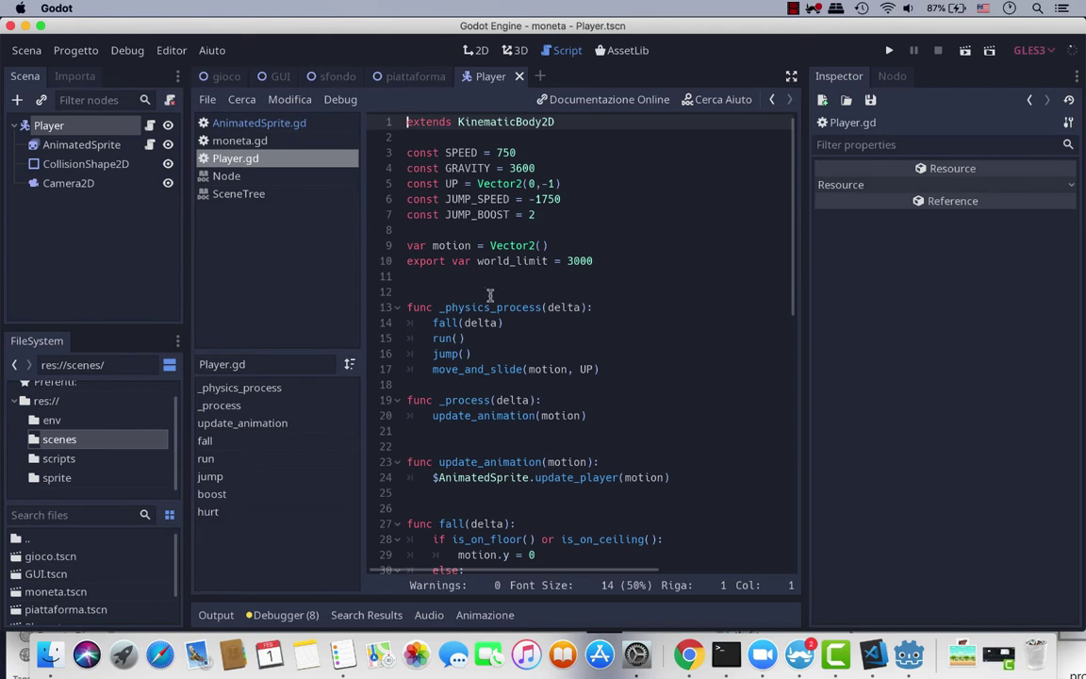
left_click(485, 323)
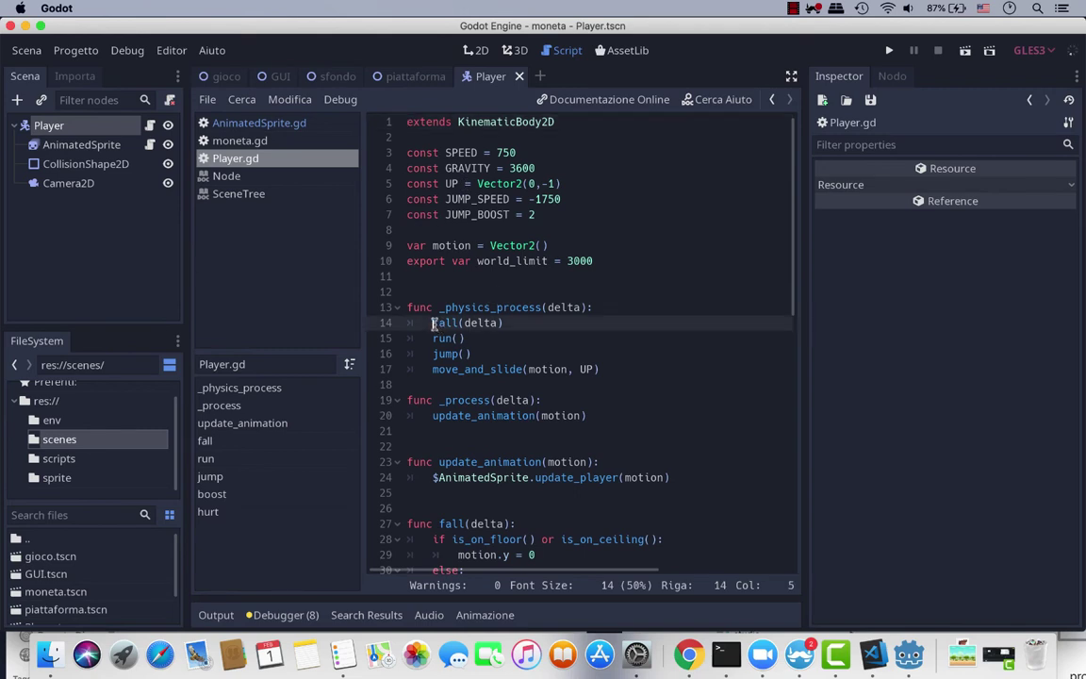
key("End")
scroll(474, 377, "down", 4)
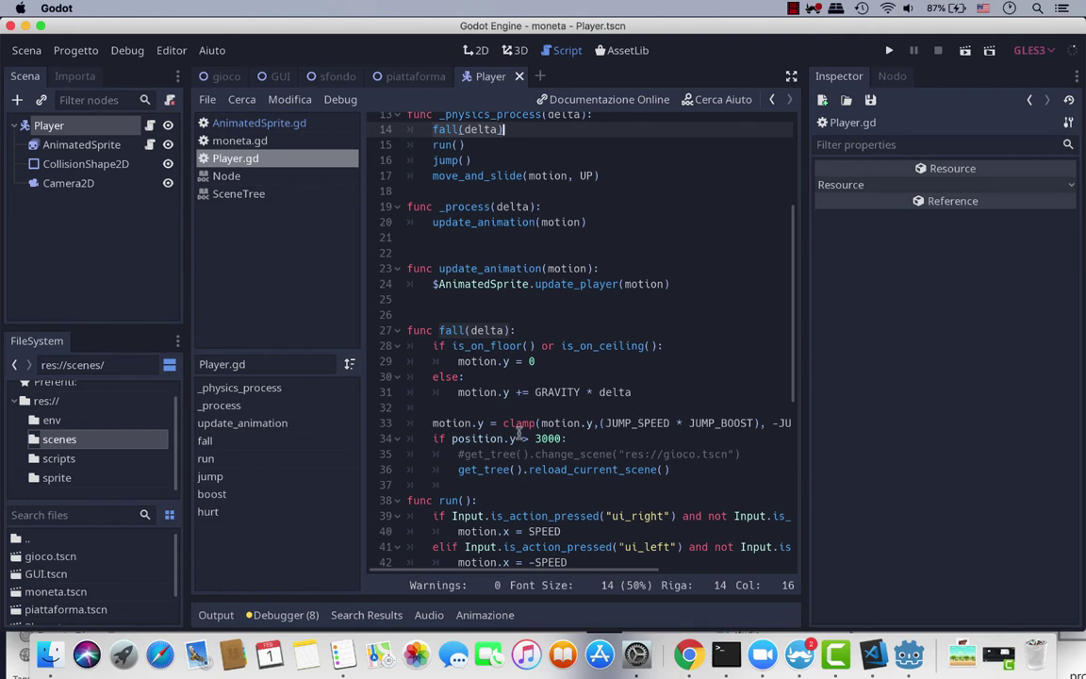
left_click_drag(433, 439, 671, 469)
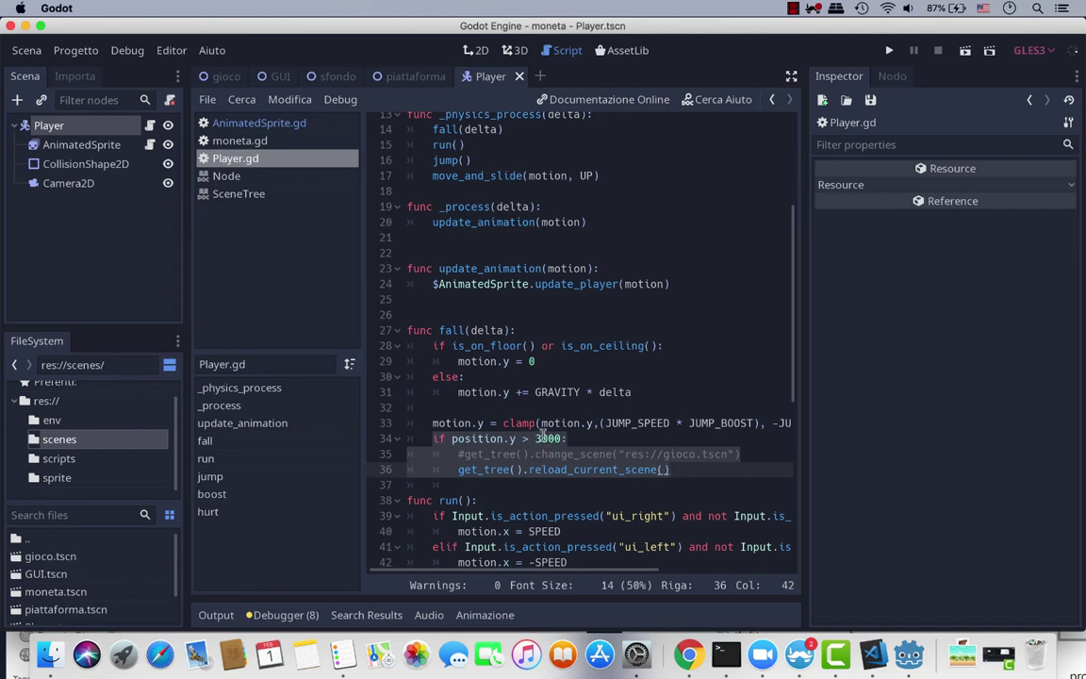
left_click(564, 468)
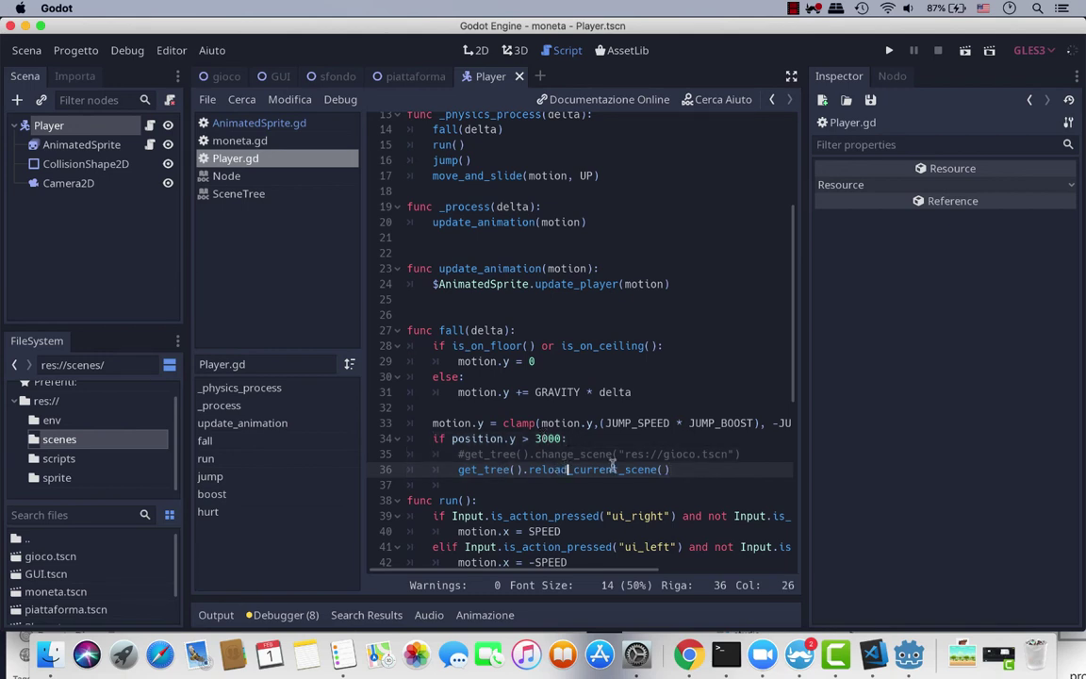
scroll(514, 394, "down", 4)
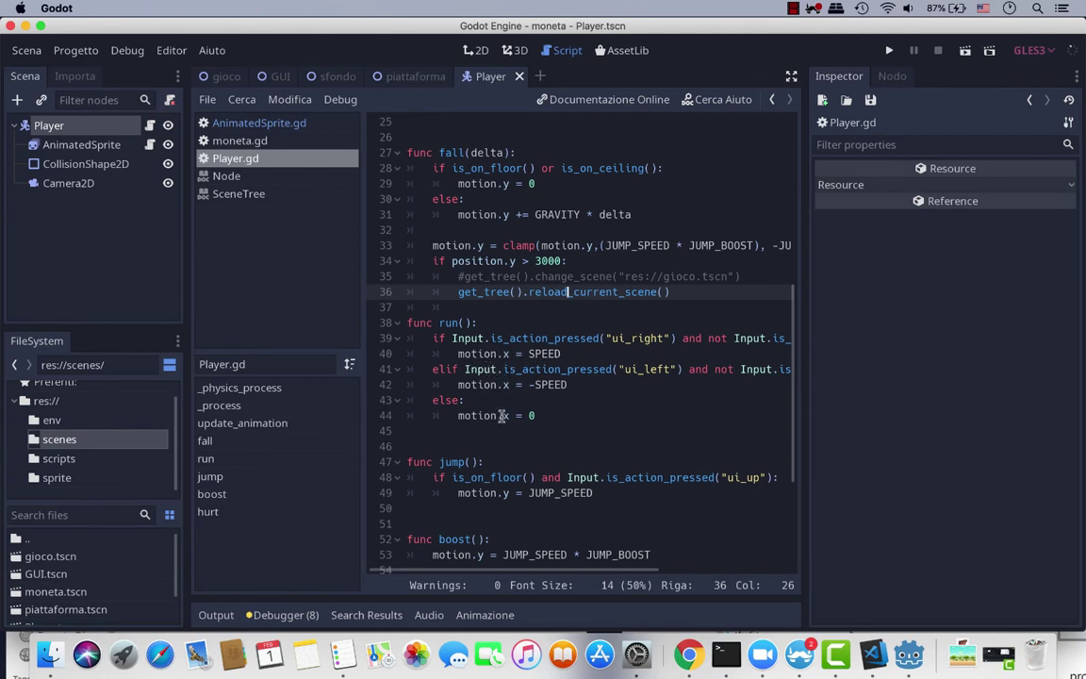
scroll(524, 416, "down", 1)
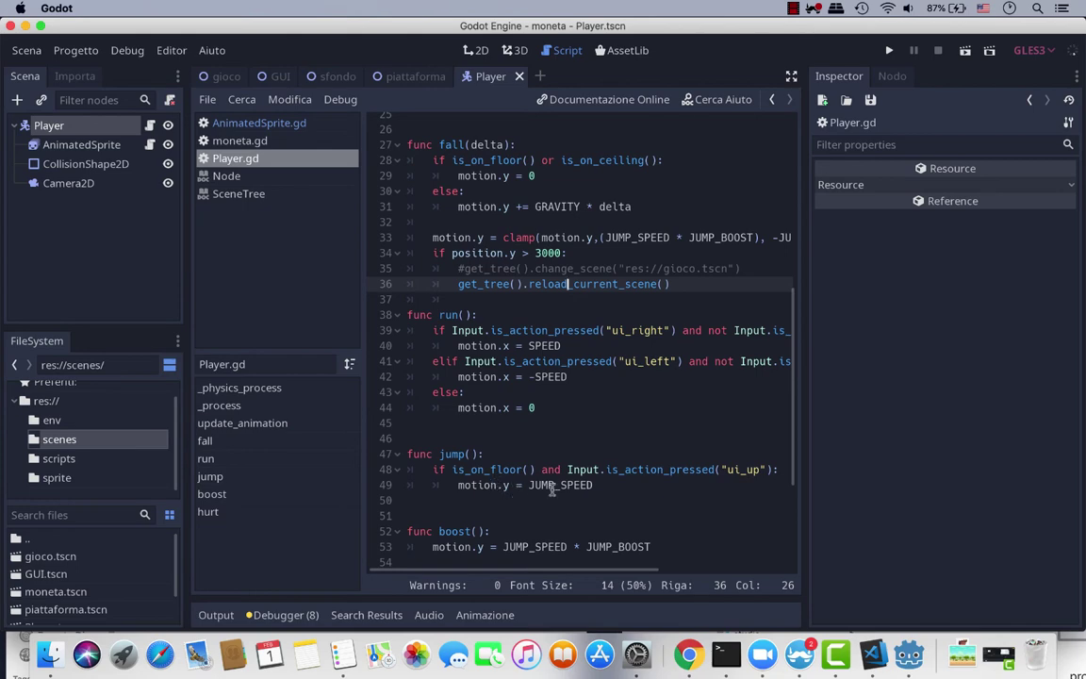
scroll(553, 455, "up", 2)
scroll(554, 455, "up", 8)
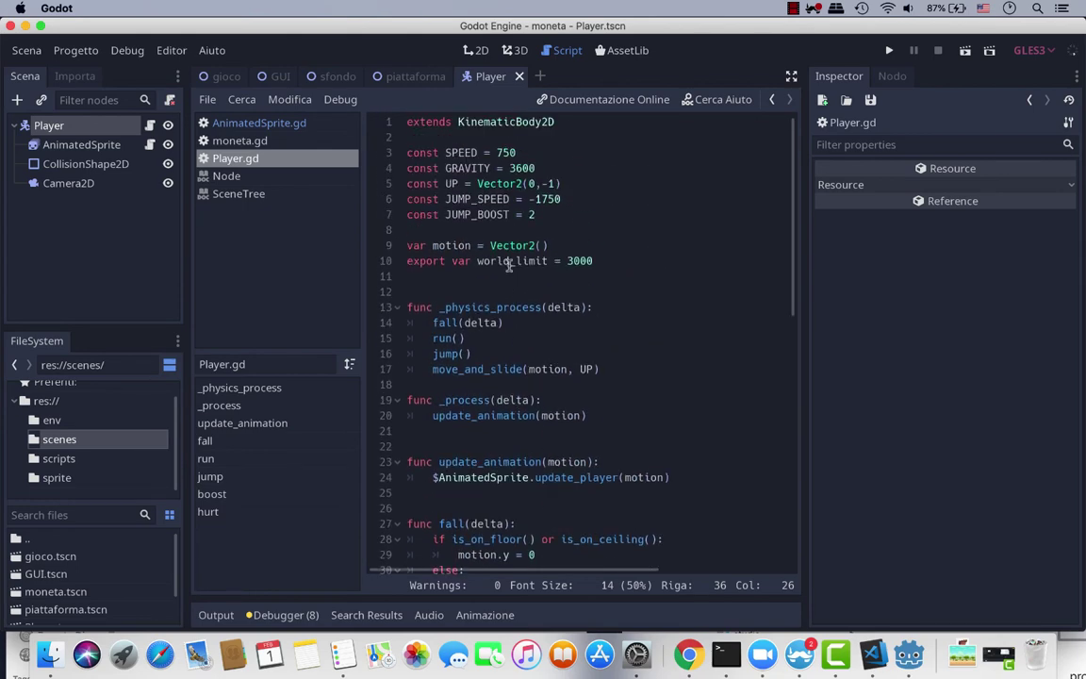
scroll(545, 421, "down", 7)
scroll(544, 425, "down", 4)
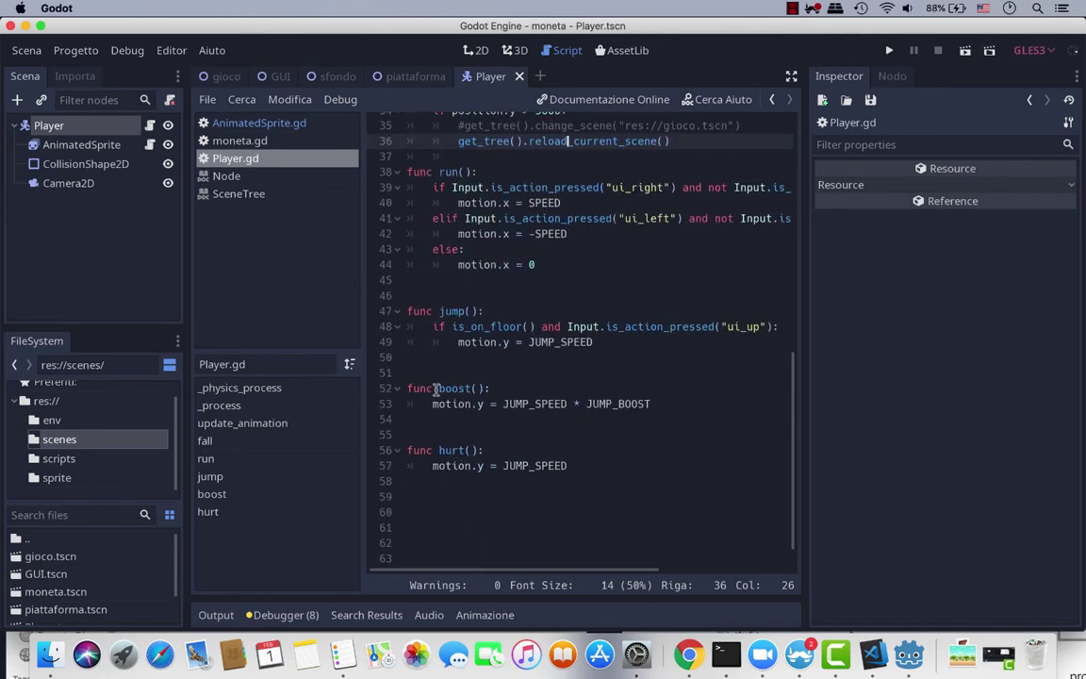
scroll(437, 389, "up", 2)
scroll(436, 389, "up", 5)
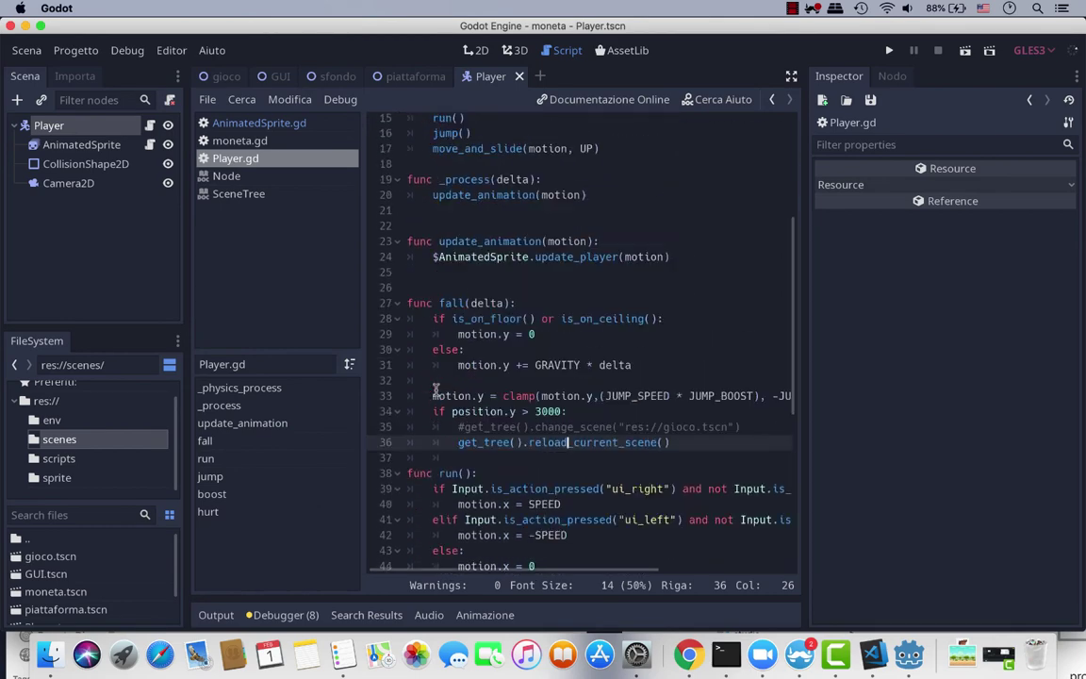
scroll(437, 390, "up", 4)
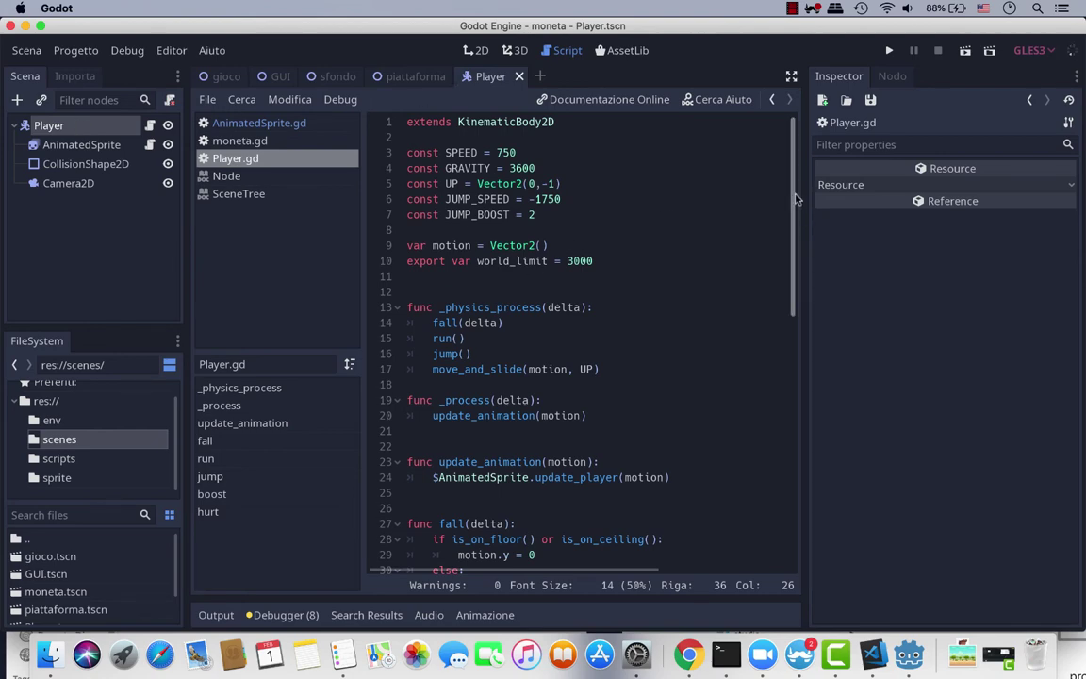
scroll(781, 377, "down", 10)
scroll(660, 283, "up", 10)
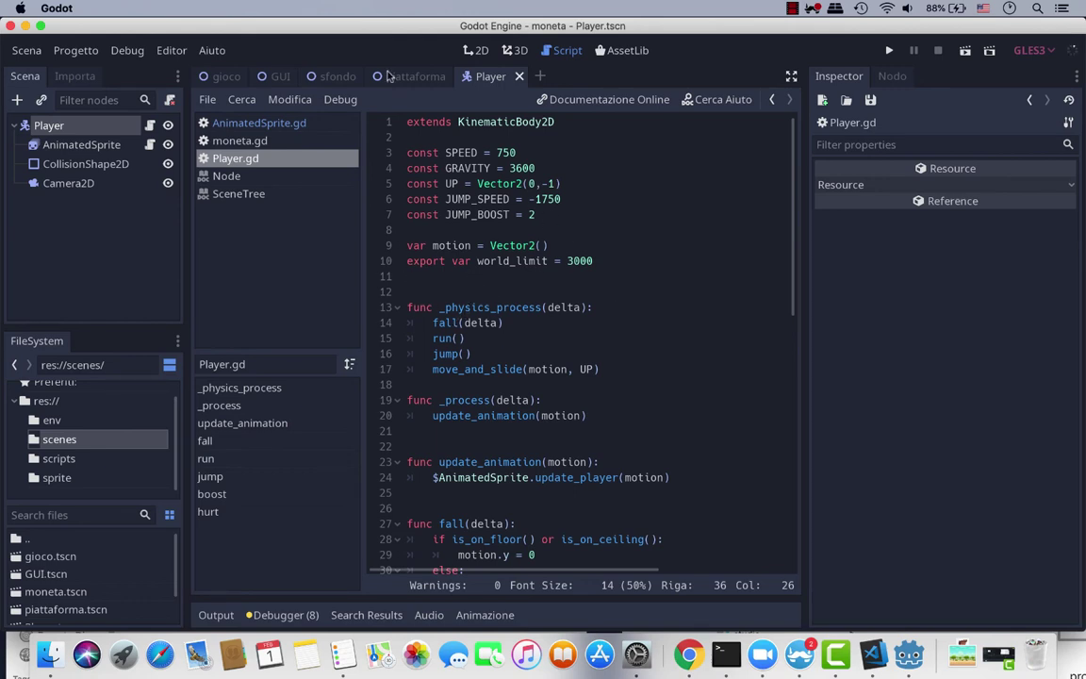
In gioco, select the piattaforma node and open piattaforma.tscn in its own tab
left_click(206, 77)
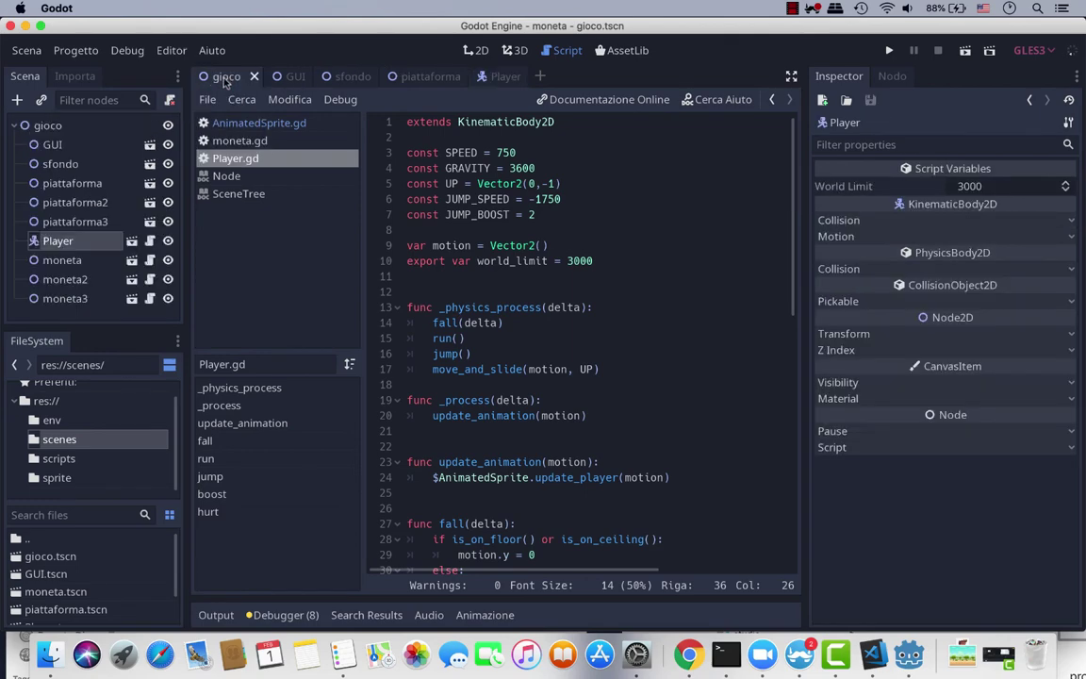
left_click(61, 165)
left_click(67, 244)
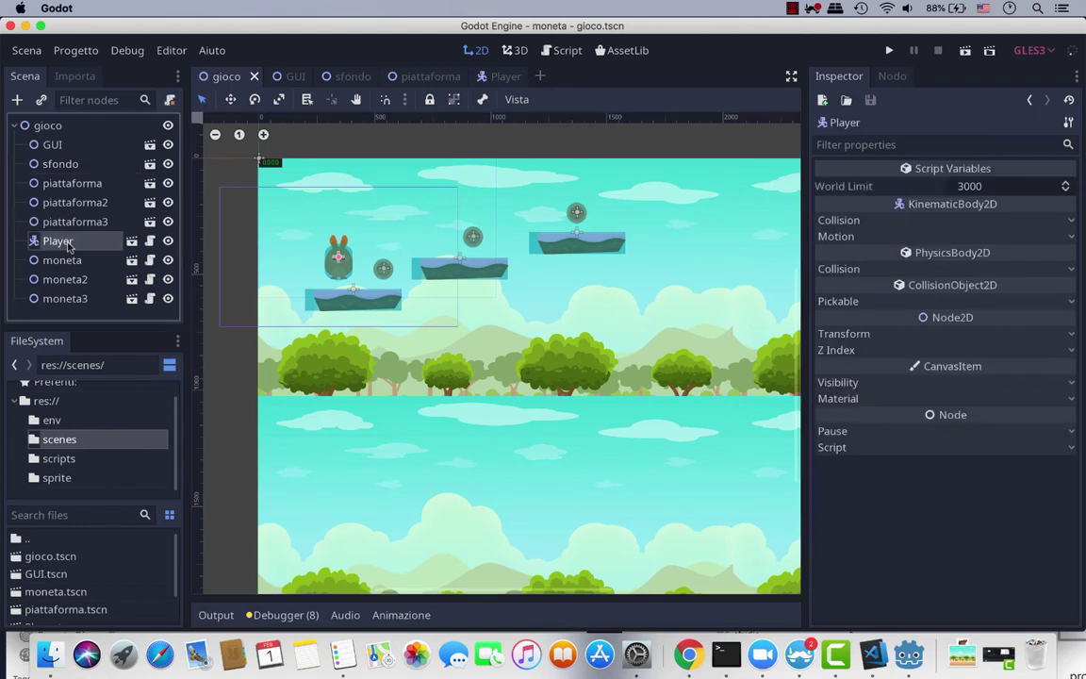
left_click(76, 184)
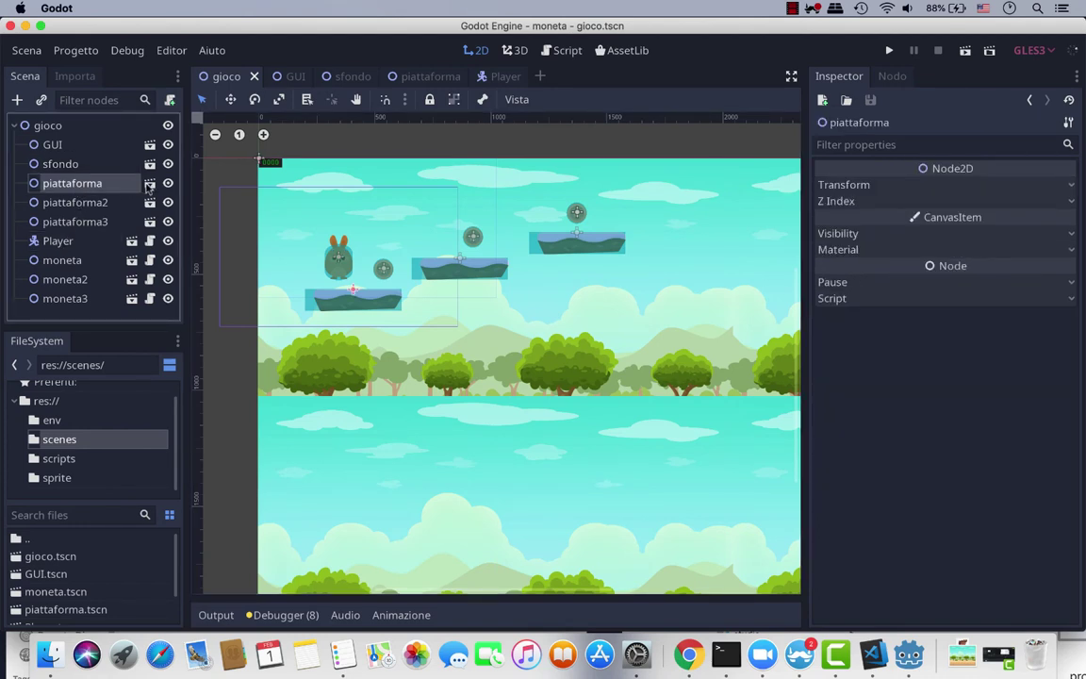
left_click(149, 184)
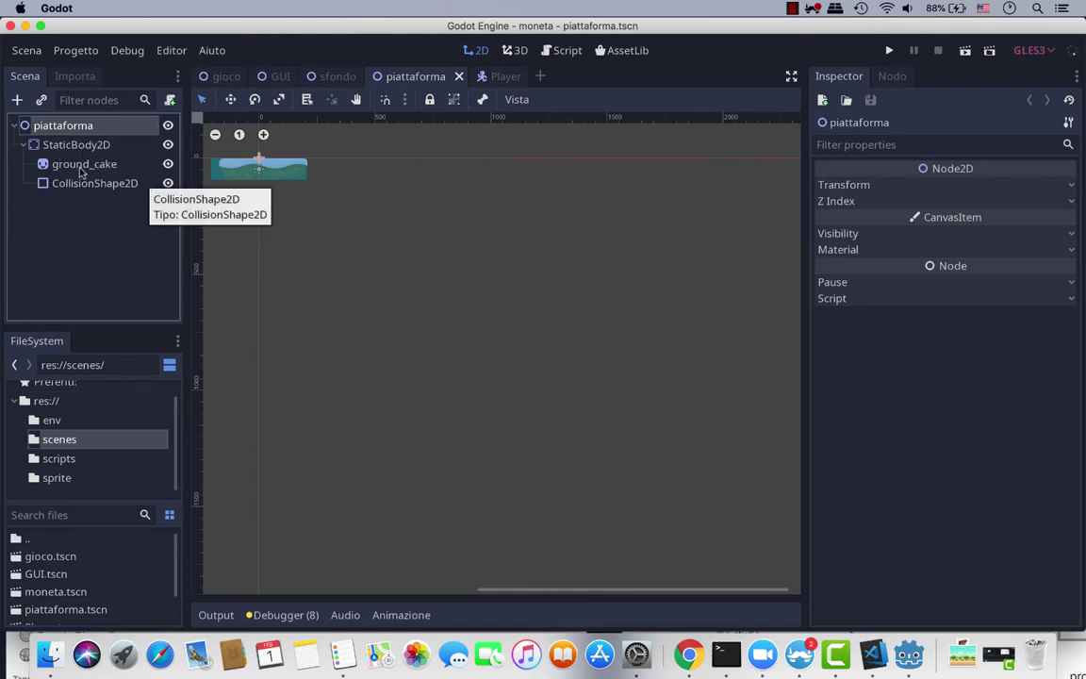
Select the platform's CollisionShape2D and narrow the rectangle to the ground_cake sprite's width
left_click(73, 162)
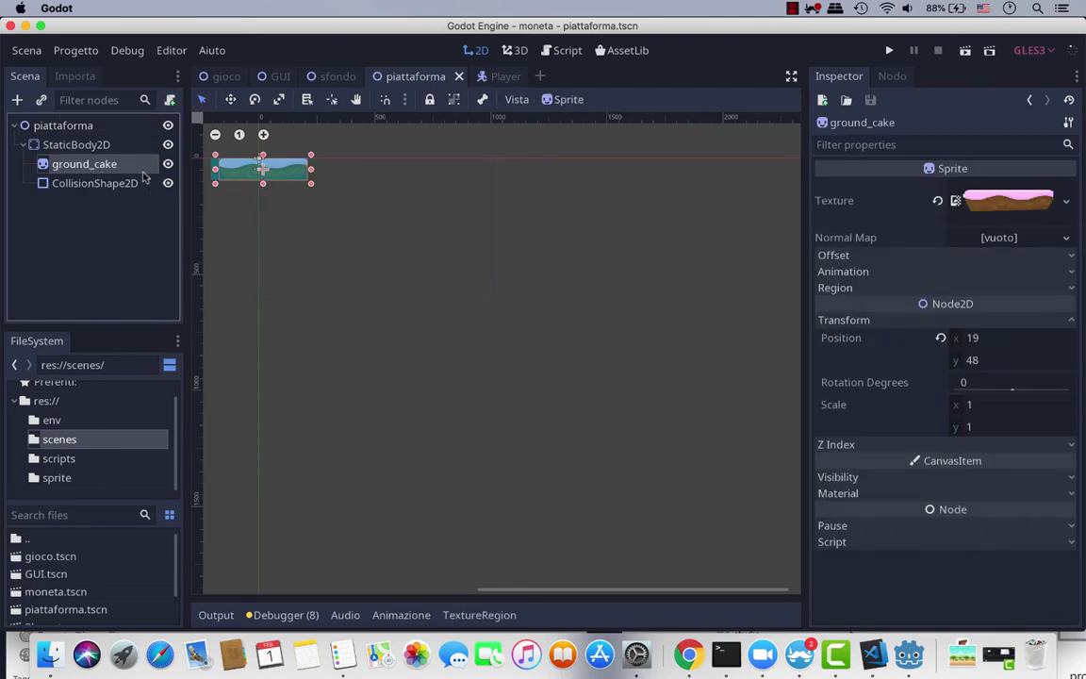
left_click(100, 184)
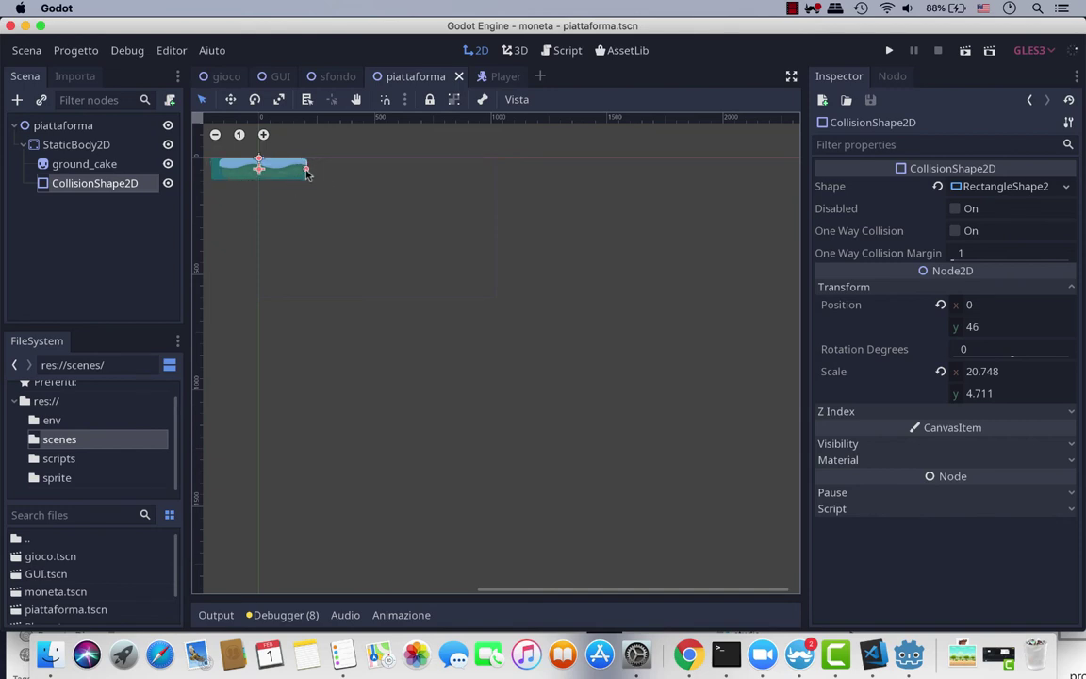
left_click_drag(305, 173, 303, 174)
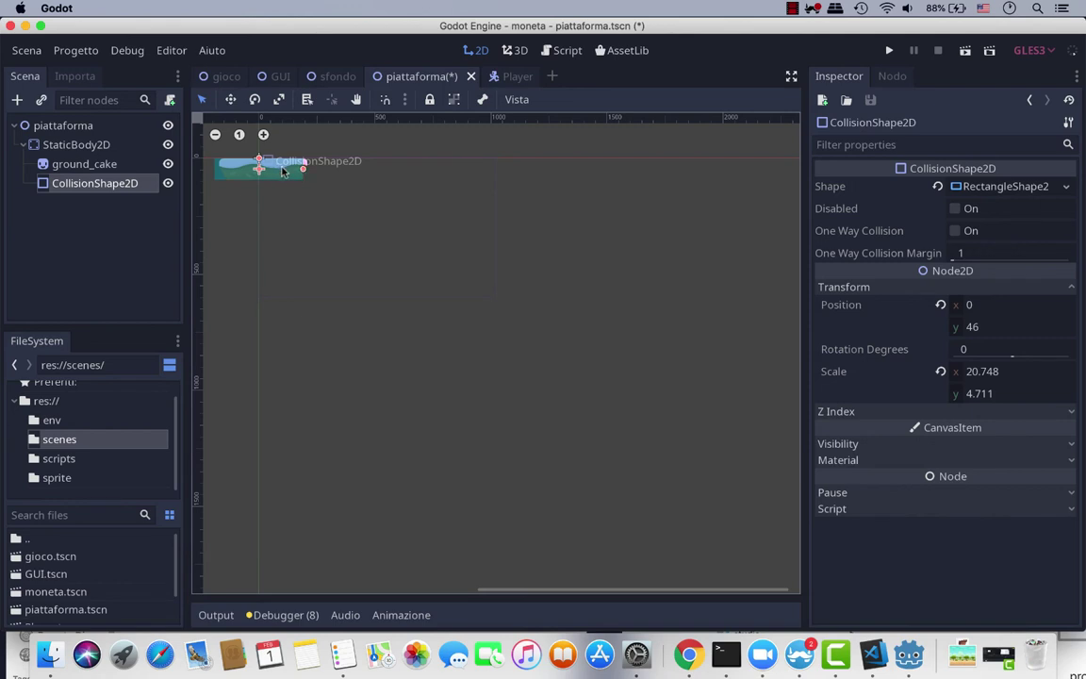
scroll(282, 171, "up", 4)
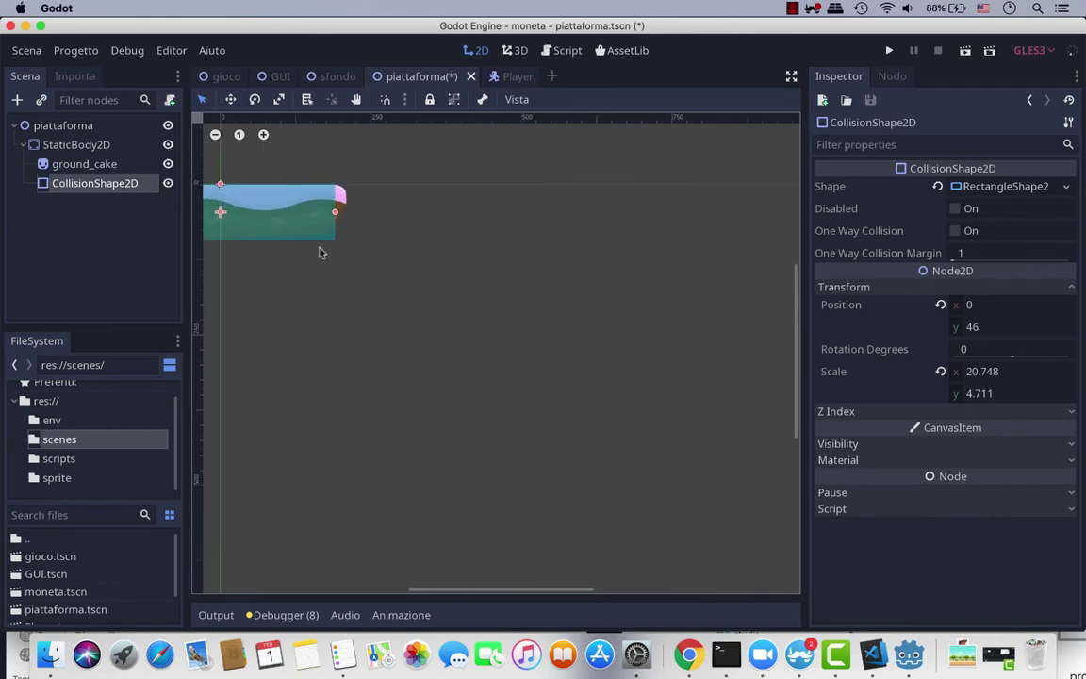
scroll(509, 273, "left", 5)
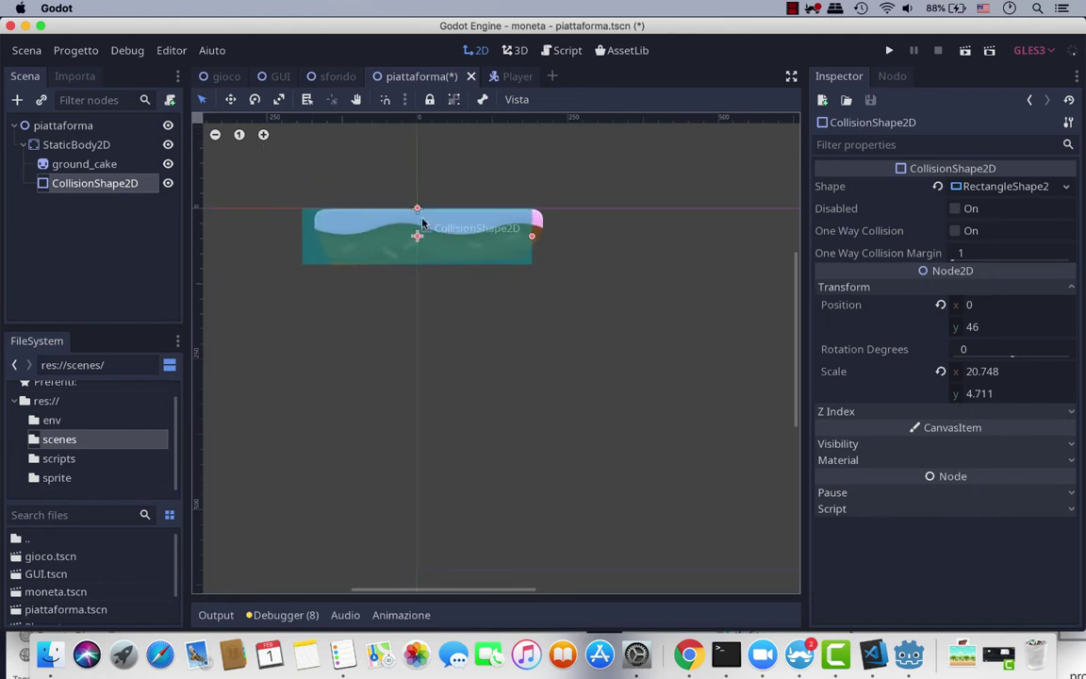
Shift the collision shape over the sprite and shorten it, then return to gioco
left_click(231, 99)
left_click_drag(428, 233, 439, 235)
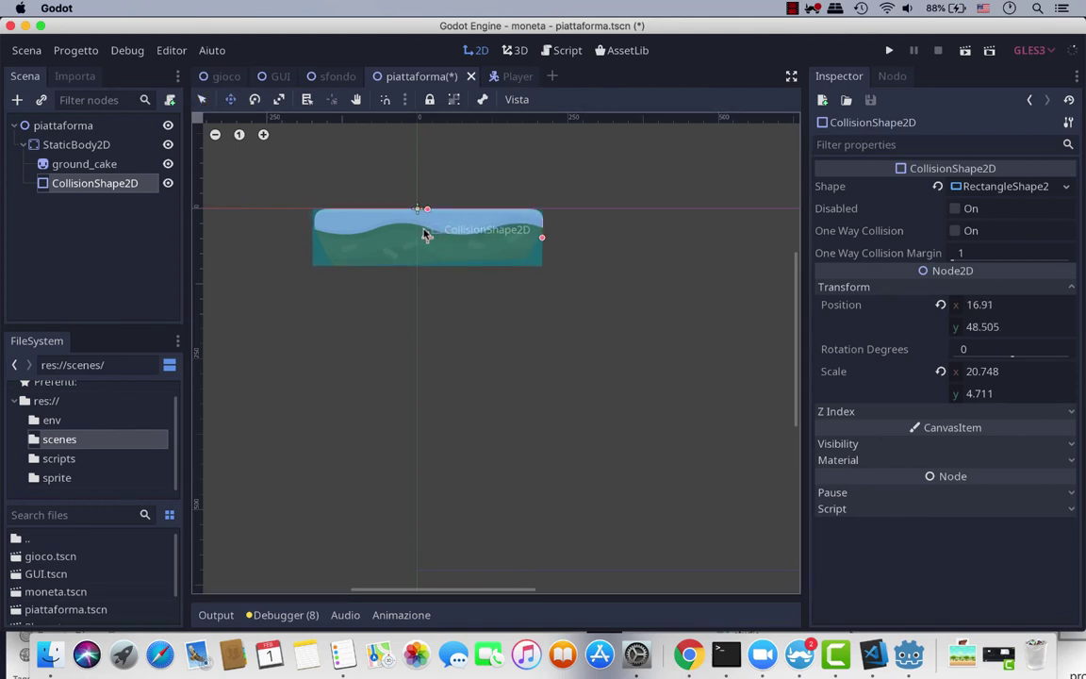
left_click_drag(427, 212, 428, 216)
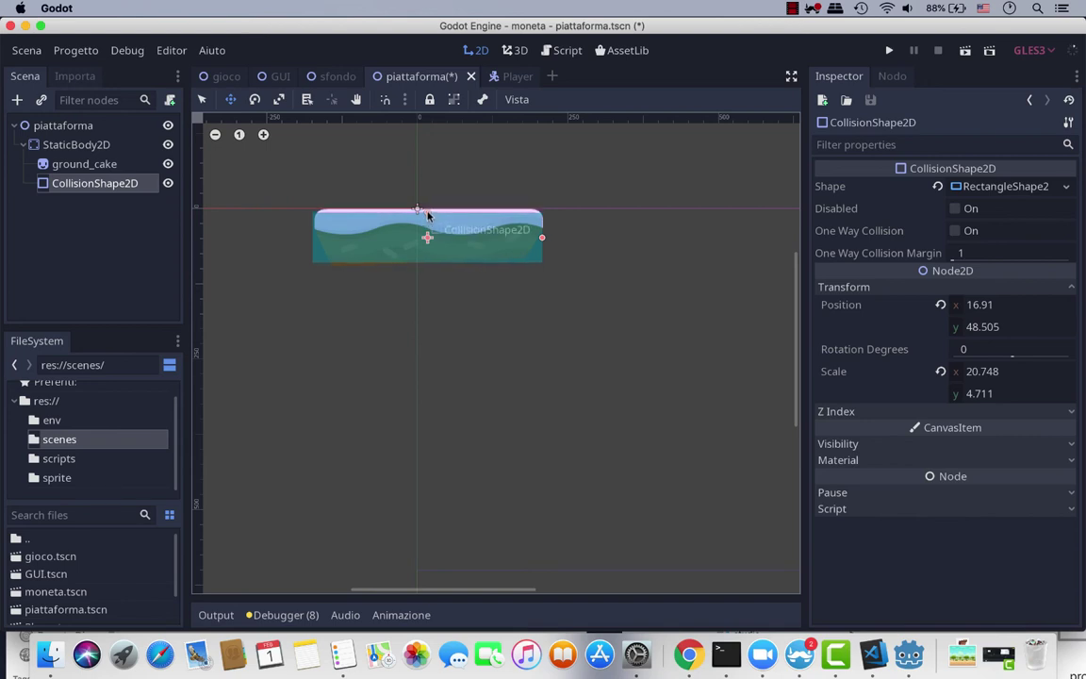
left_click(229, 100)
left_click_drag(452, 247, 453, 245)
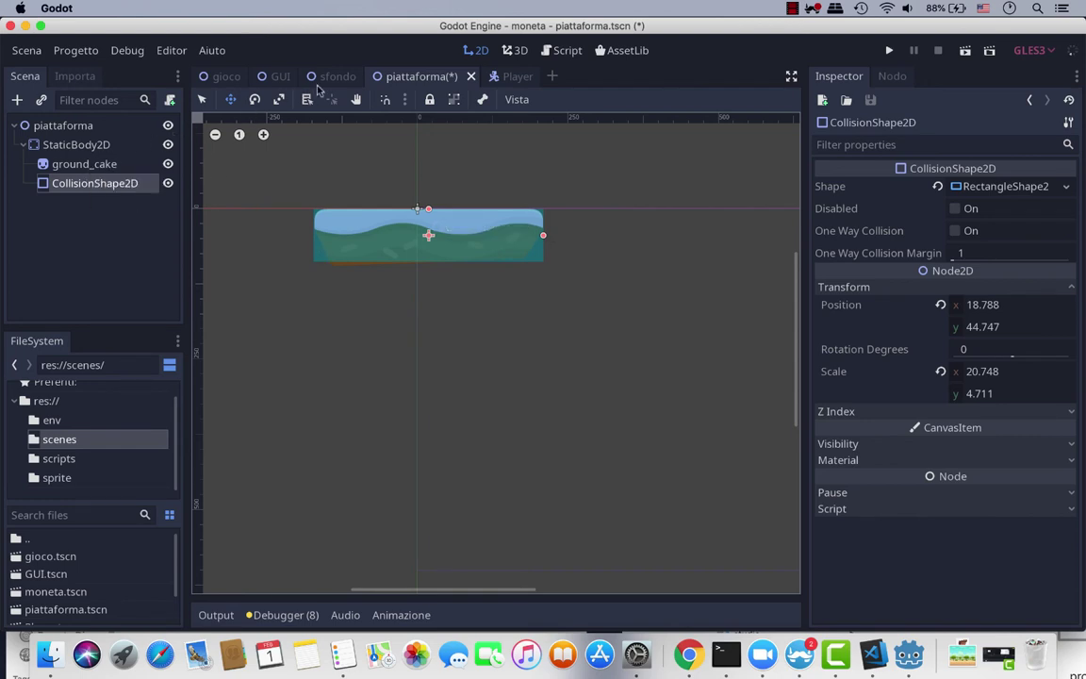
left_click(219, 78)
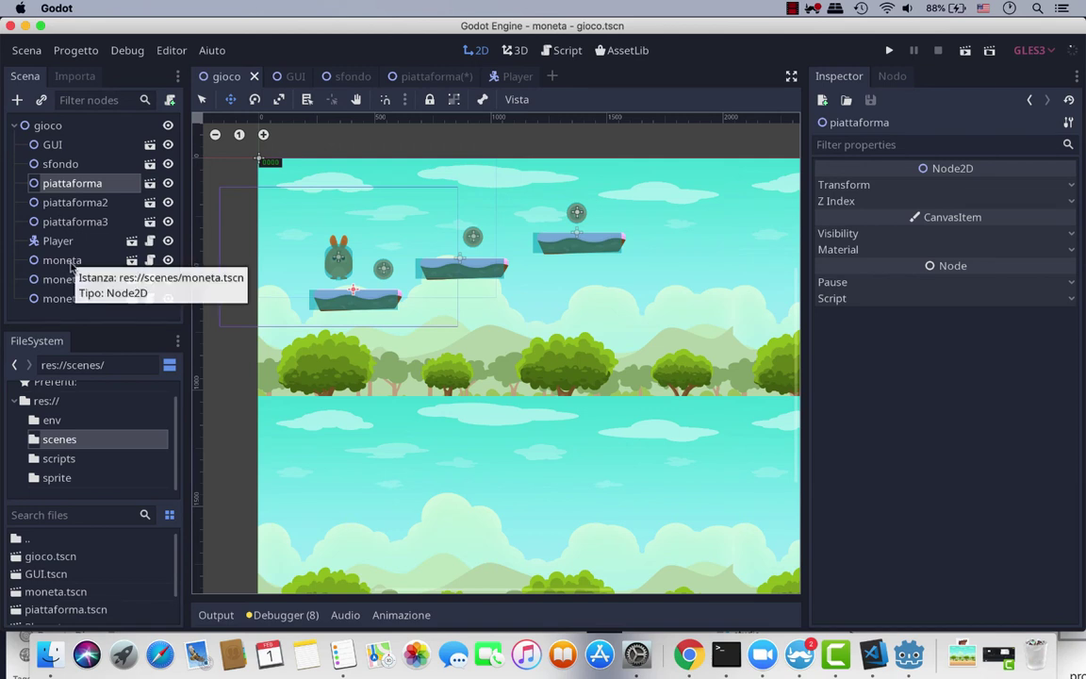
Select the moneta node and open moneta.tscn in its own tab
left_click(68, 263)
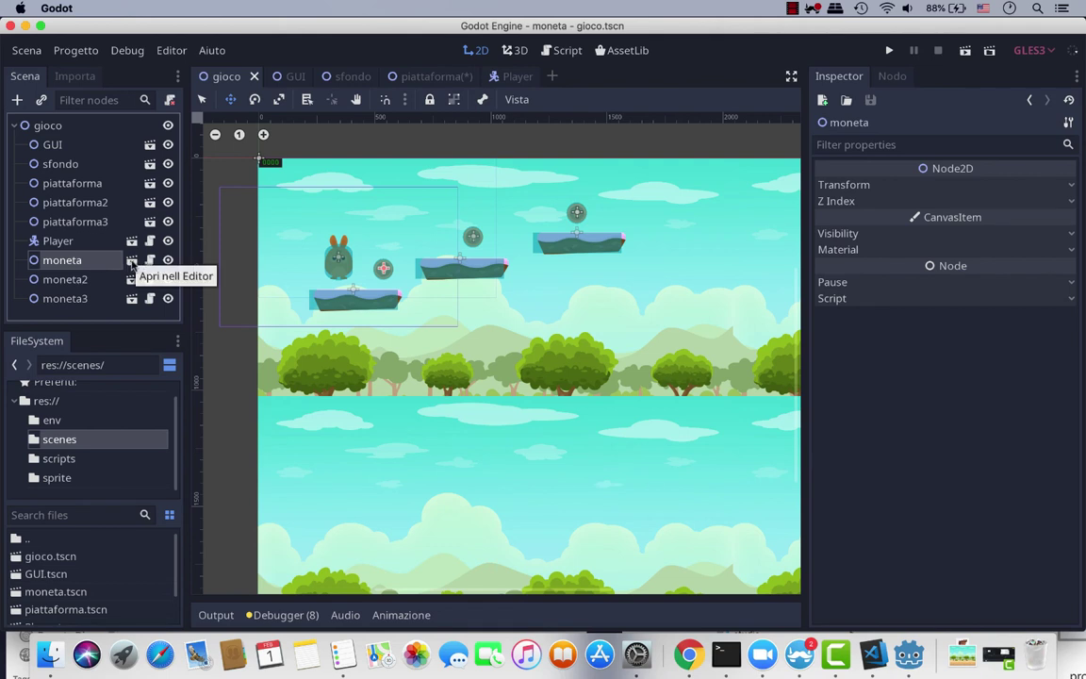
left_click(132, 262)
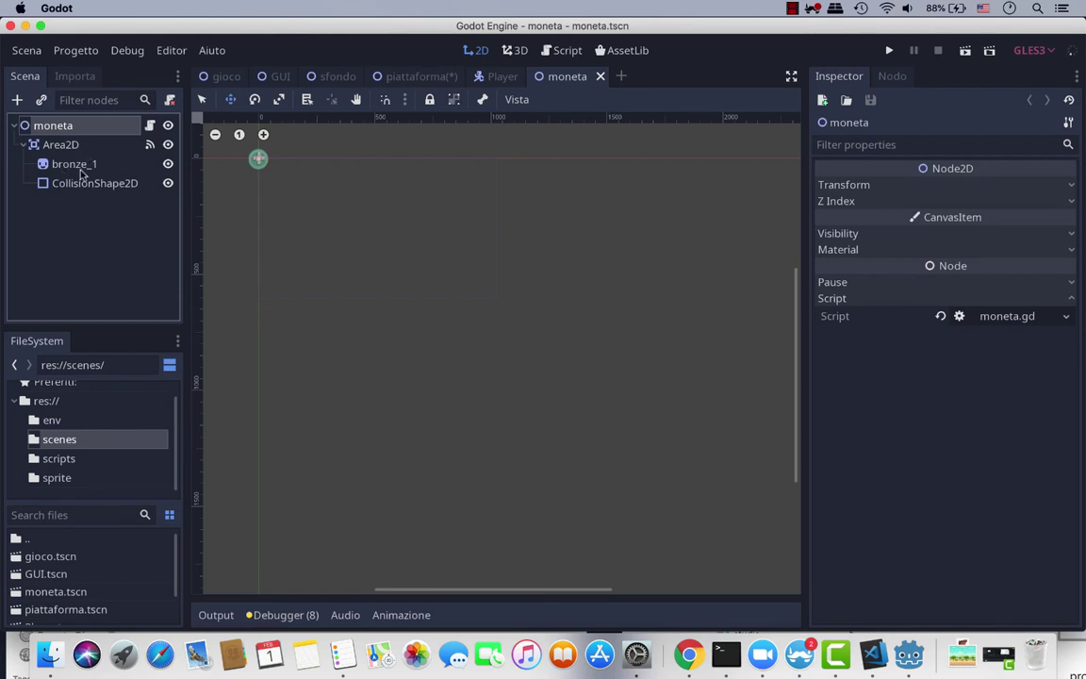
Centre the view on the coin, select Area2D and list its signals in the Node panel
scroll(275, 225, "up", 3)
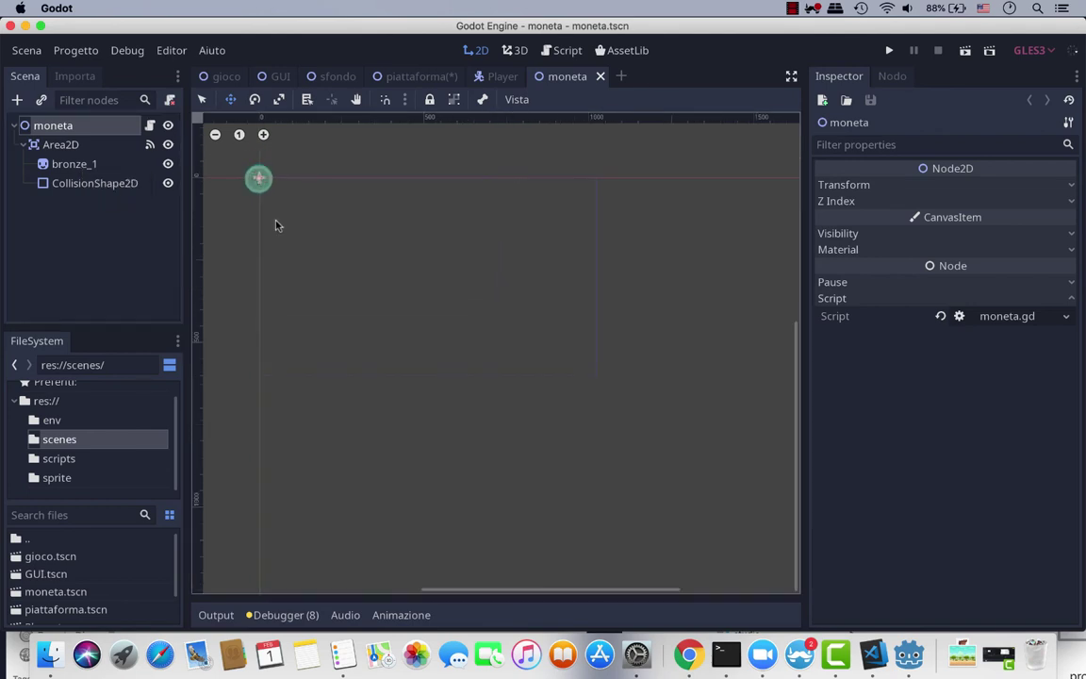
scroll(276, 226, "up", 3)
middle_click_drag(285, 225, 403, 310)
scroll(401, 312, "up", 1)
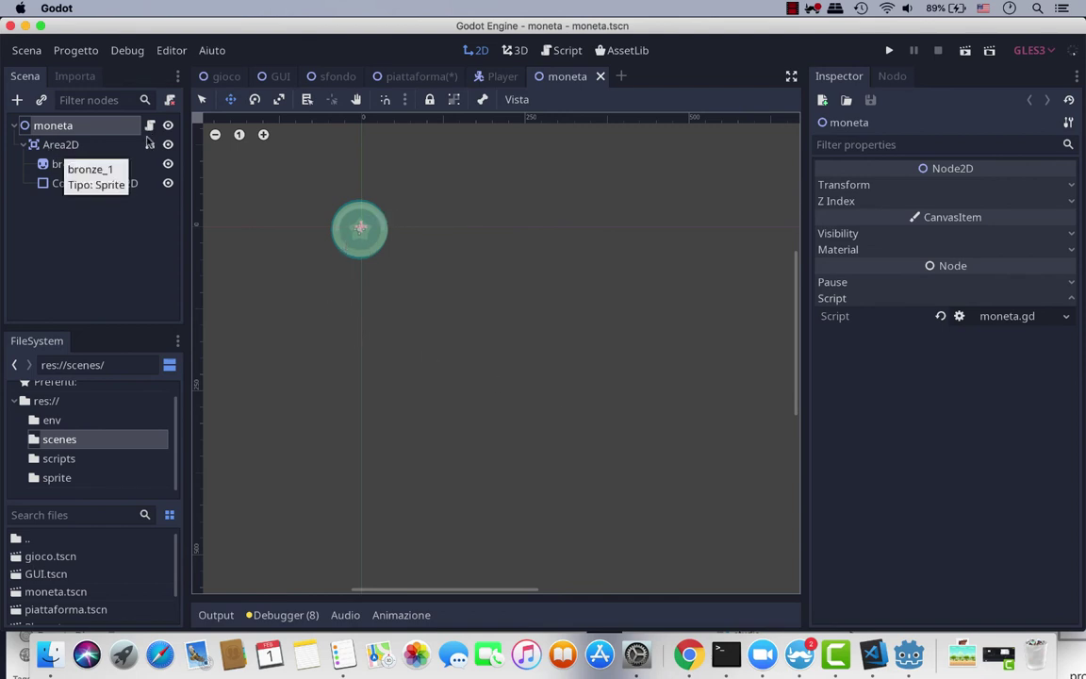
left_click(55, 142)
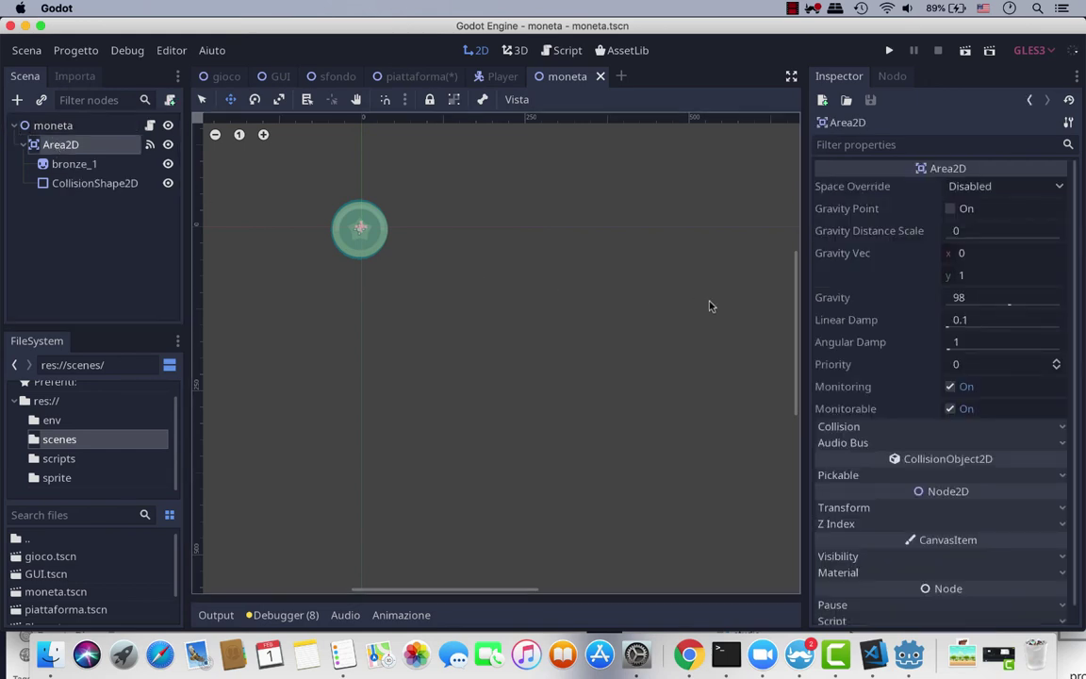
left_click(892, 75)
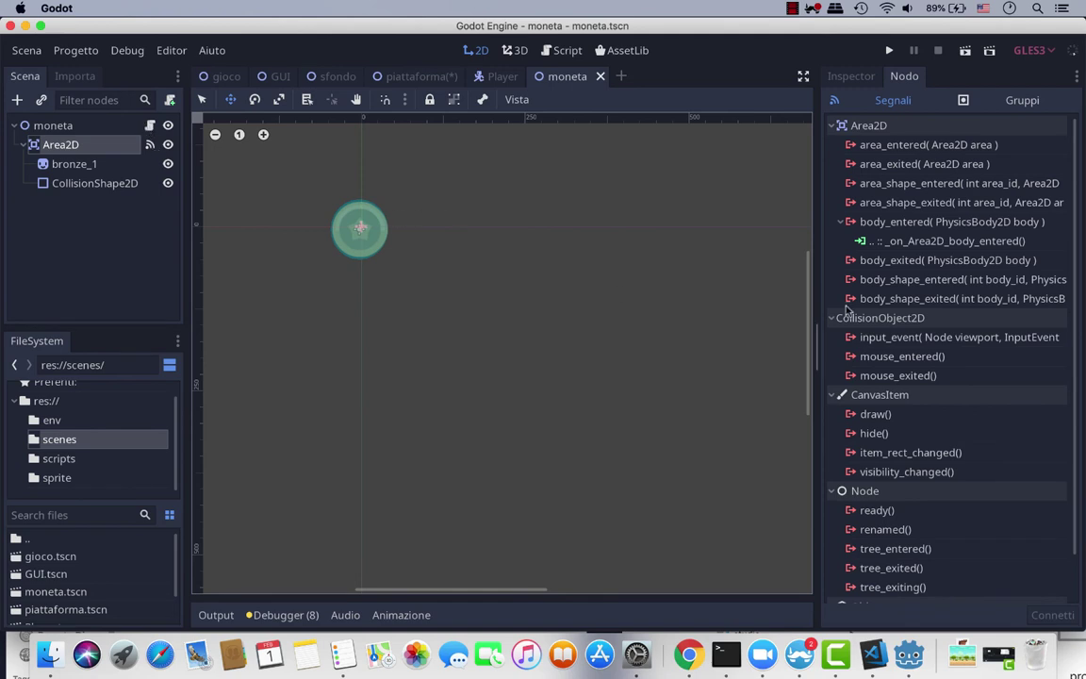
Open moneta.gd at the _on_Area2D_body_entered function through its body_entered signal connection
double_click(934, 241)
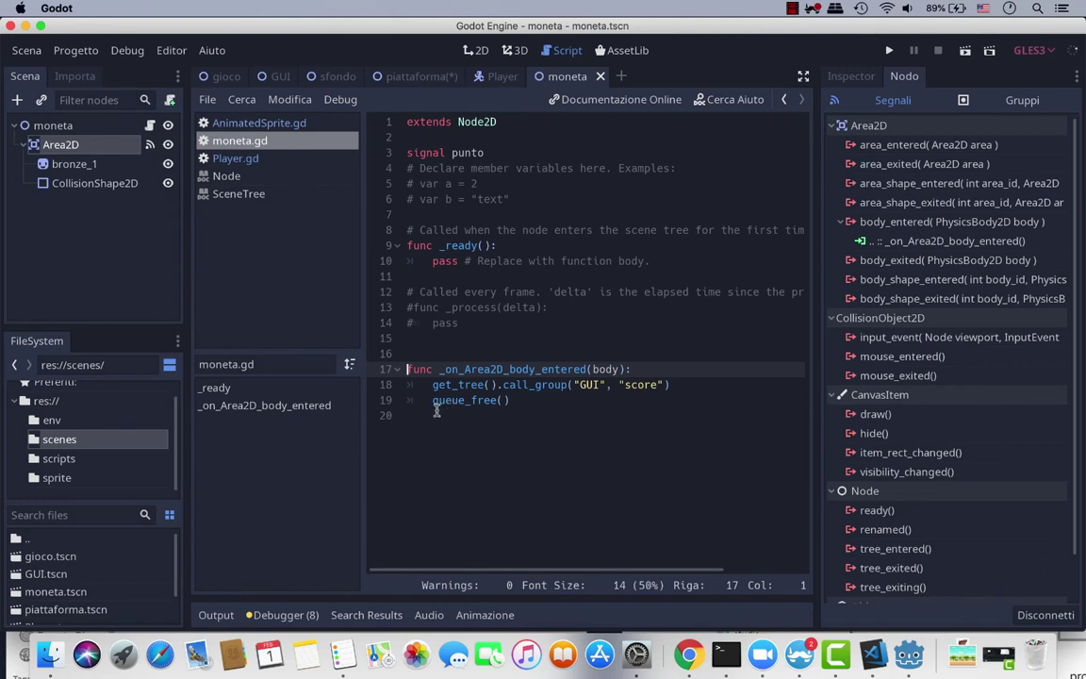
Highlight moneta.gd's queue_free and call_group lines, then switch to the GUI scene
left_click(460, 401)
left_click(510, 401)
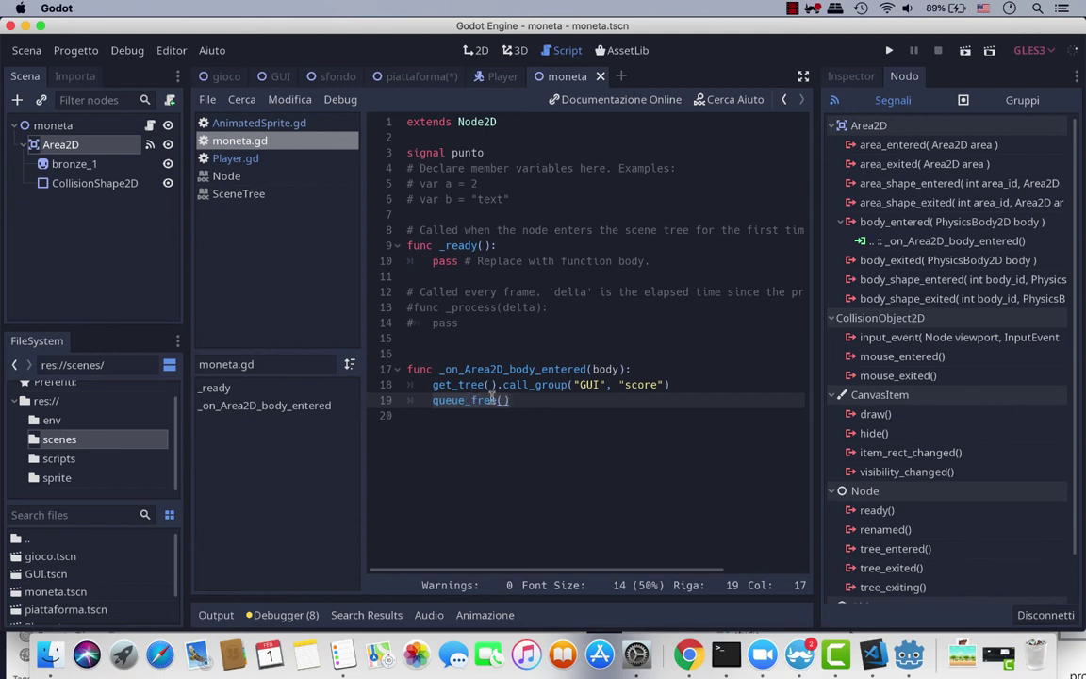
left_click_drag(436, 385, 676, 385)
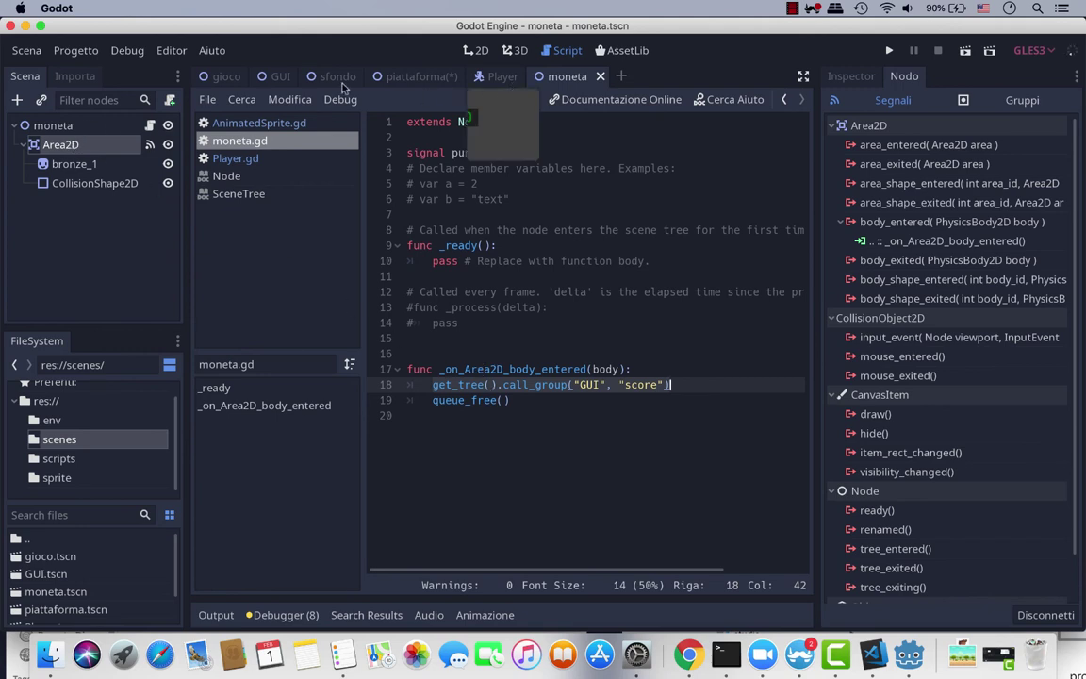
left_click(279, 79)
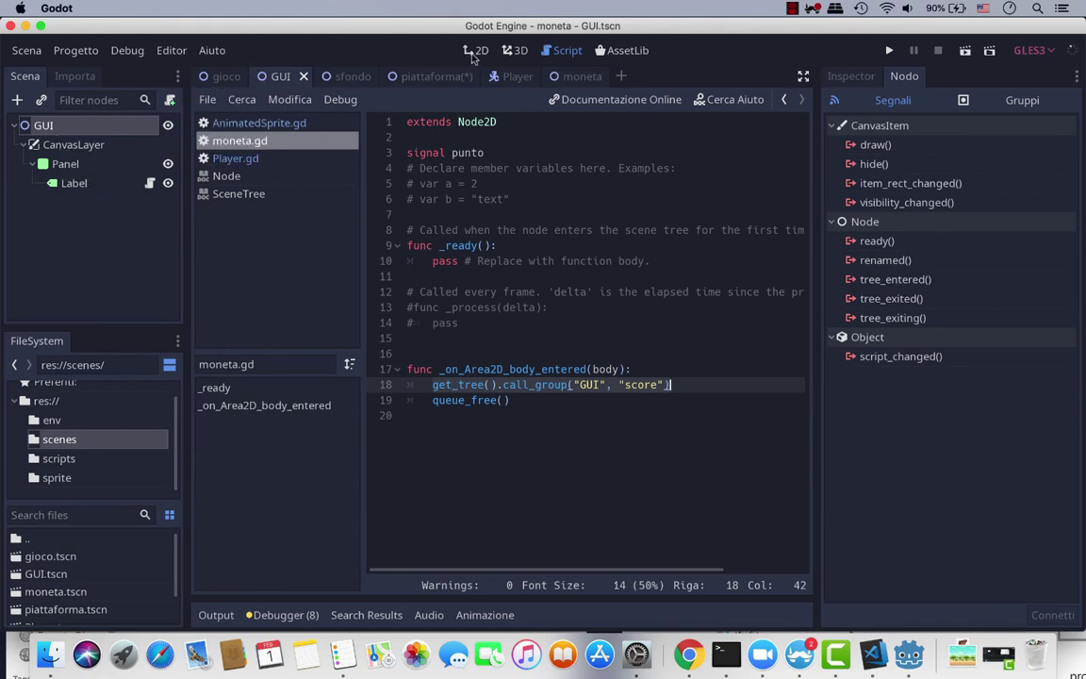
In the 2D view, select the Panel's score Label and show its Inspector properties (text 0000)
key("alt+1")
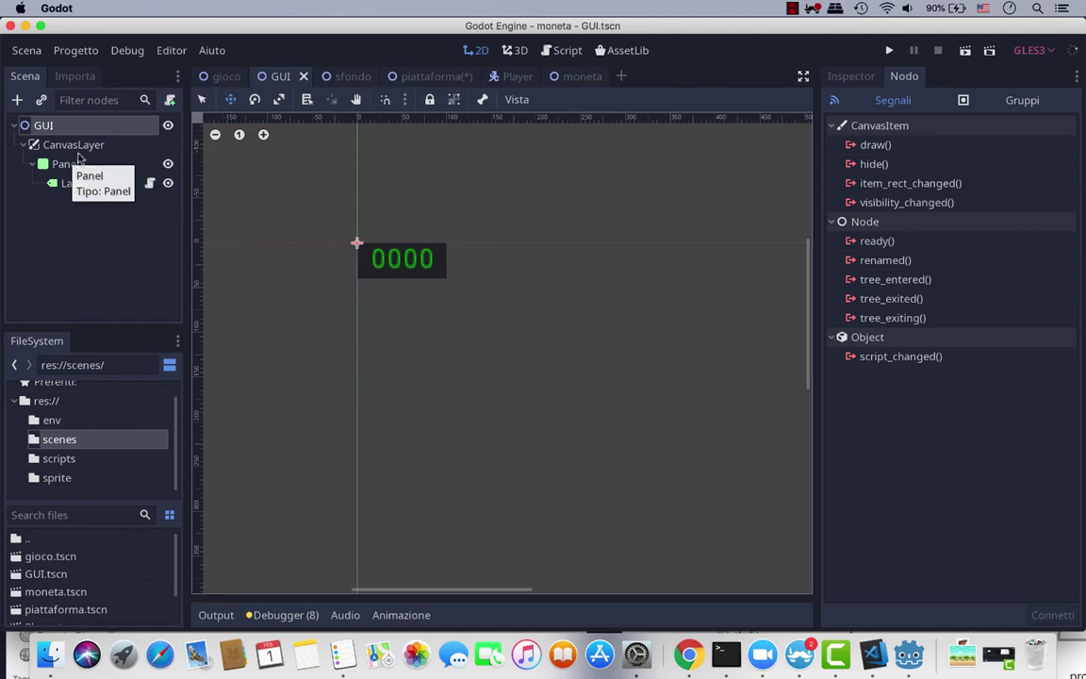
left_click(74, 161)
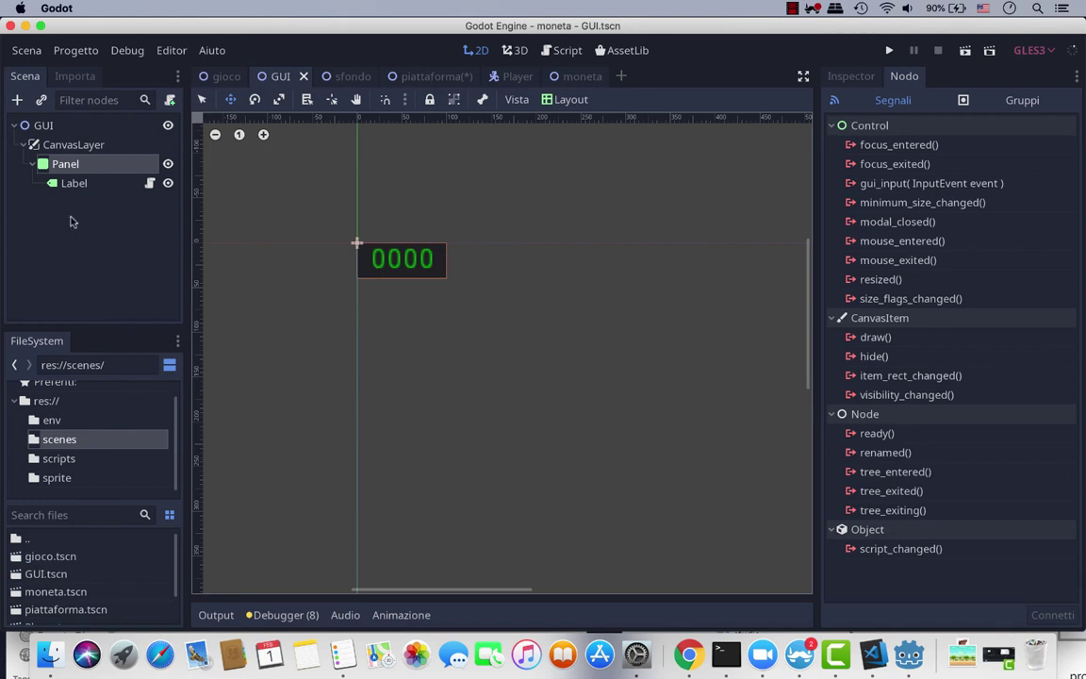
left_click(76, 185)
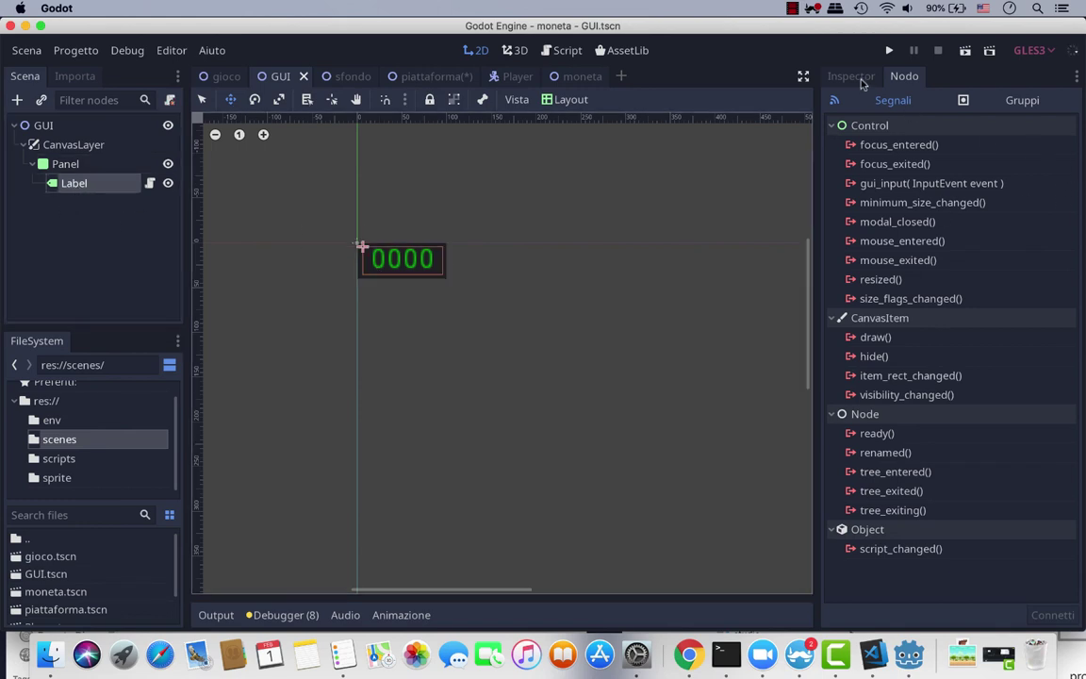
left_click(859, 79)
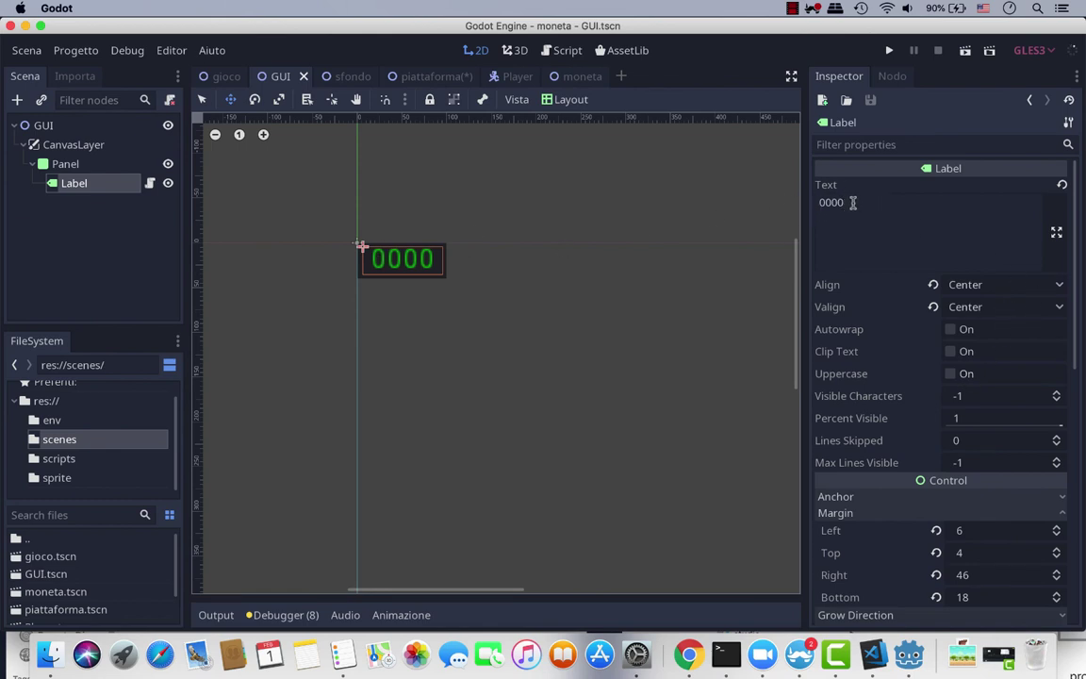
Clear the Label's 0000 text in the Inspector
left_click(853, 203)
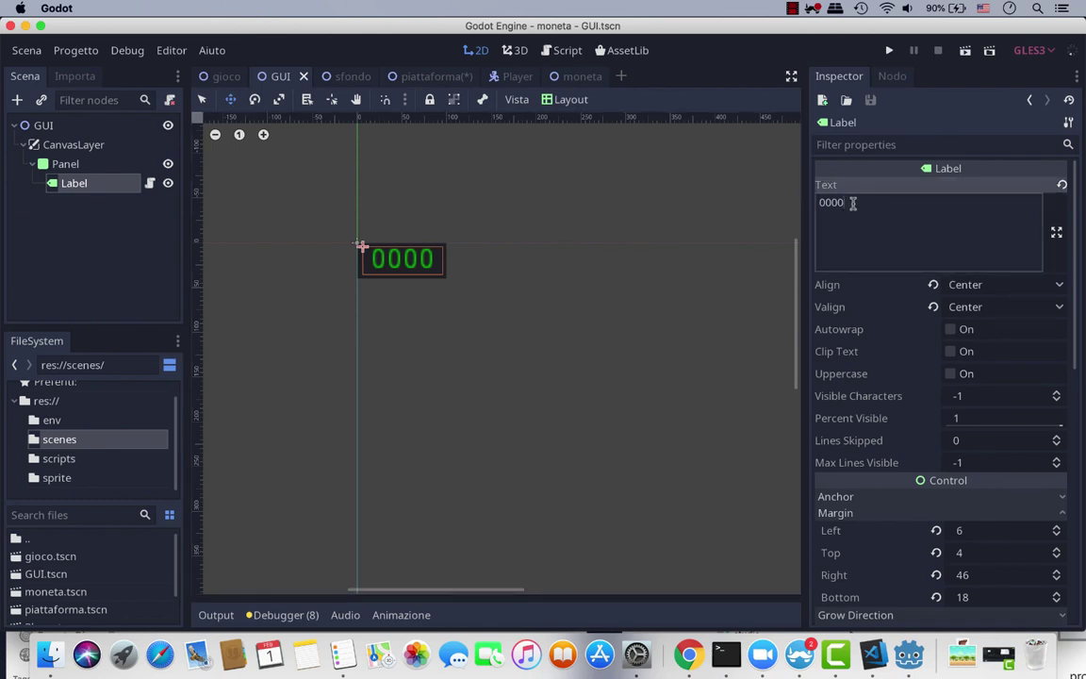
key("BackSpace")
key("BackSpace")
key("BackSpace")
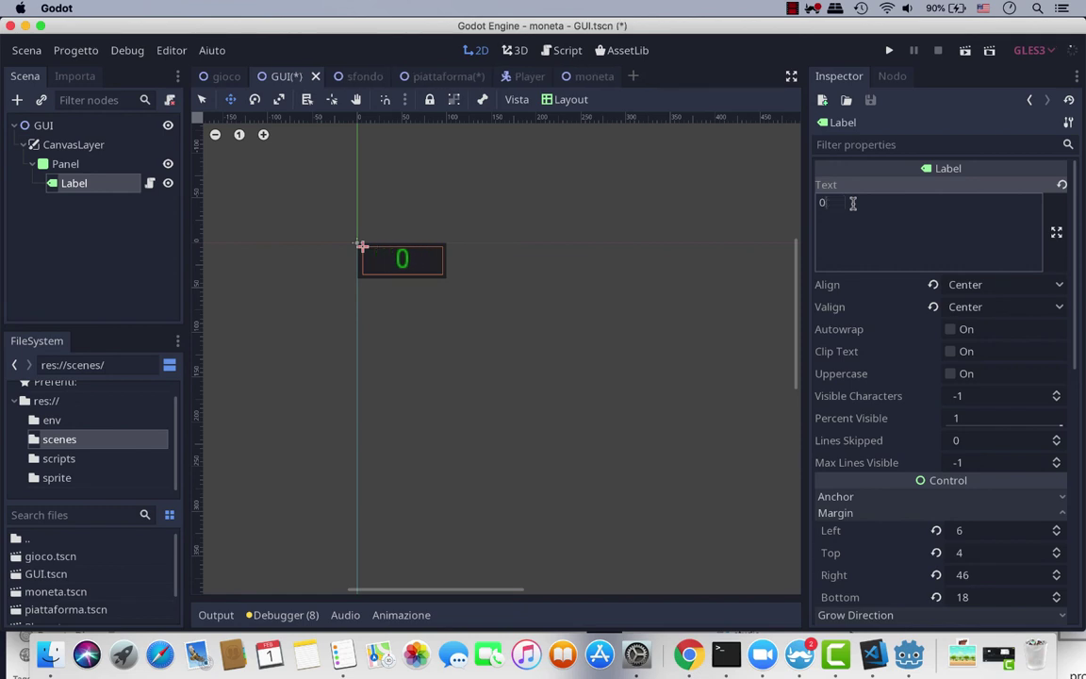
key("BackSpace")
Confirm the Label's green Font Color under Custom Colors, then open its Label.gd script
scroll(980, 446, "down", 2)
scroll(967, 449, "down", 5)
scroll(978, 451, "down", 1)
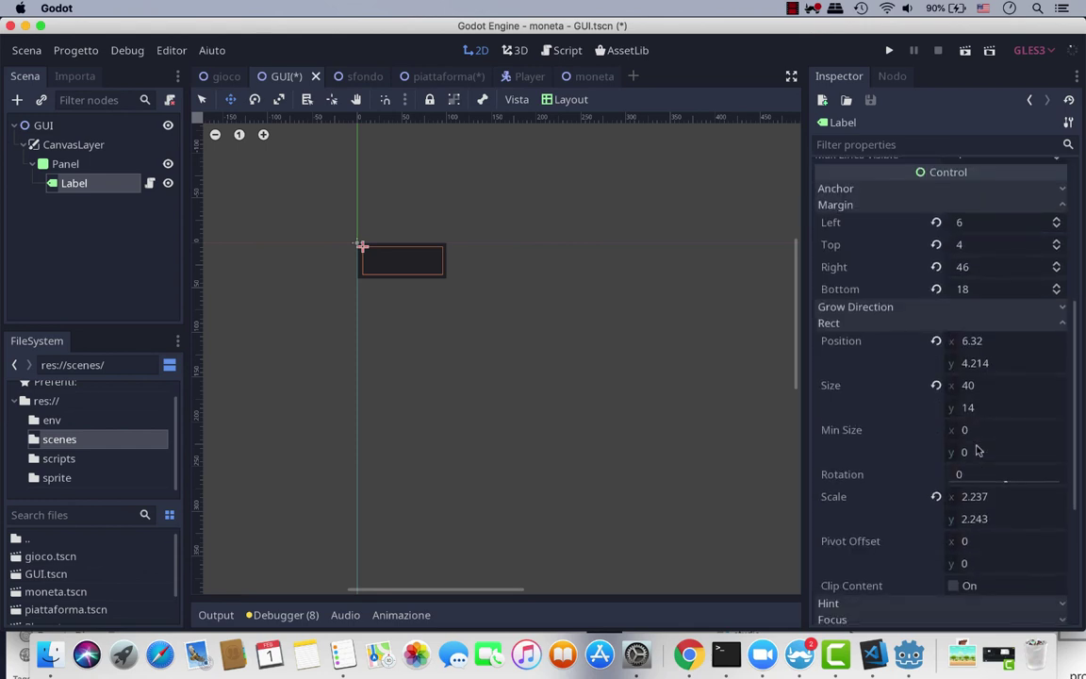
scroll(978, 450, "down", 1)
scroll(976, 443, "down", 1)
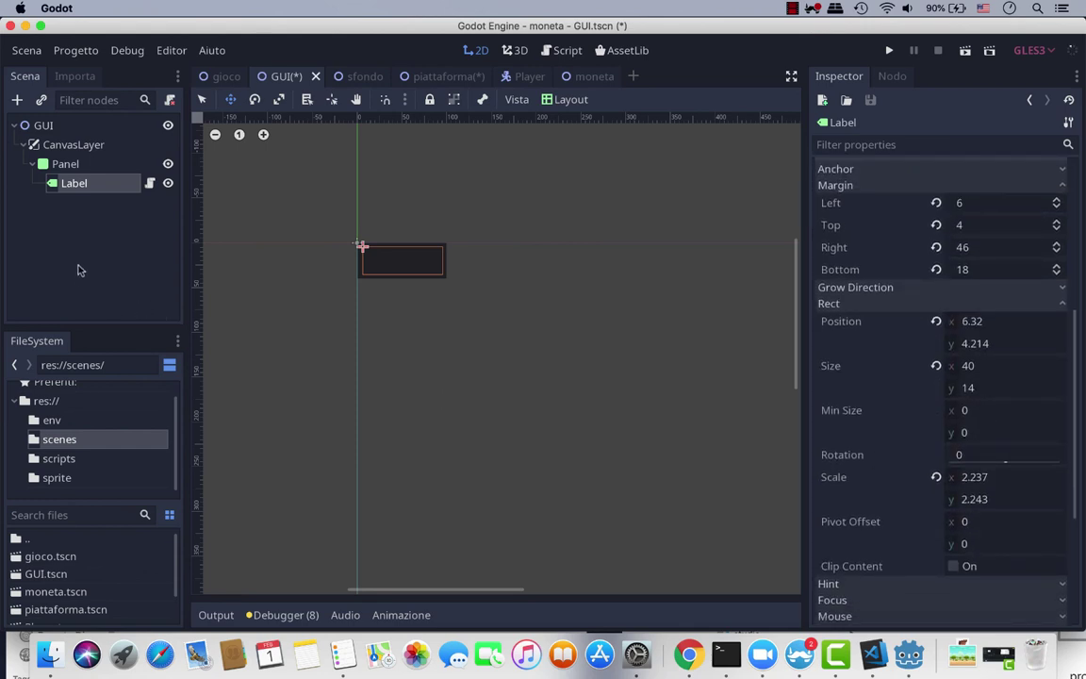
scroll(1037, 450, "up", 5)
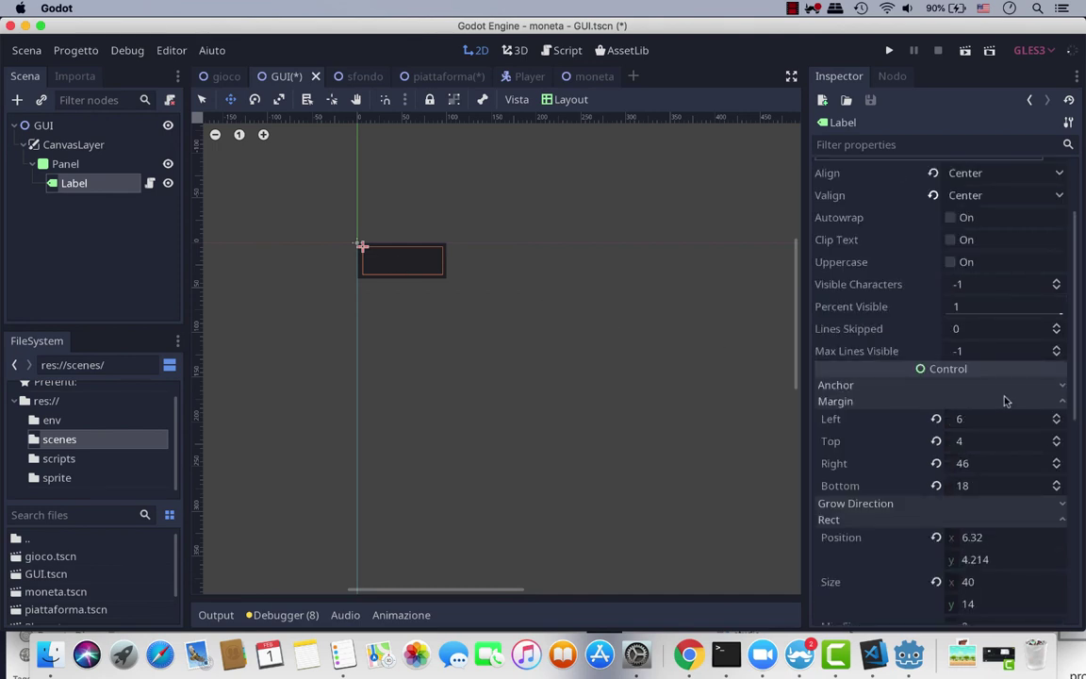
scroll(901, 400, "down", 5)
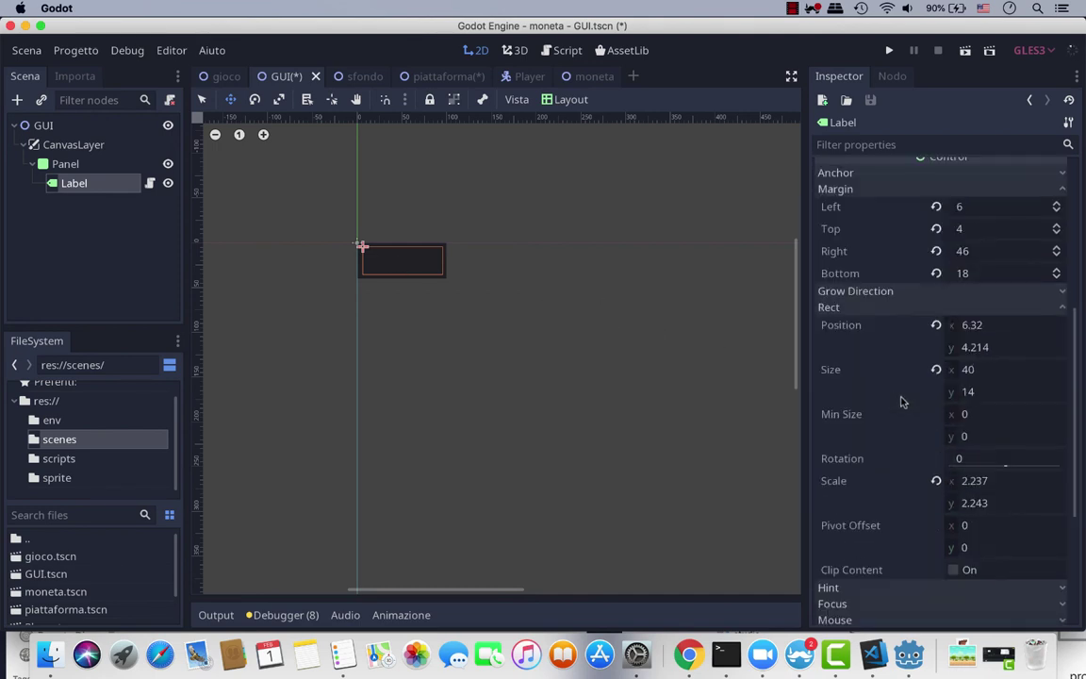
scroll(900, 403, "down", 3)
scroll(901, 403, "down", 2)
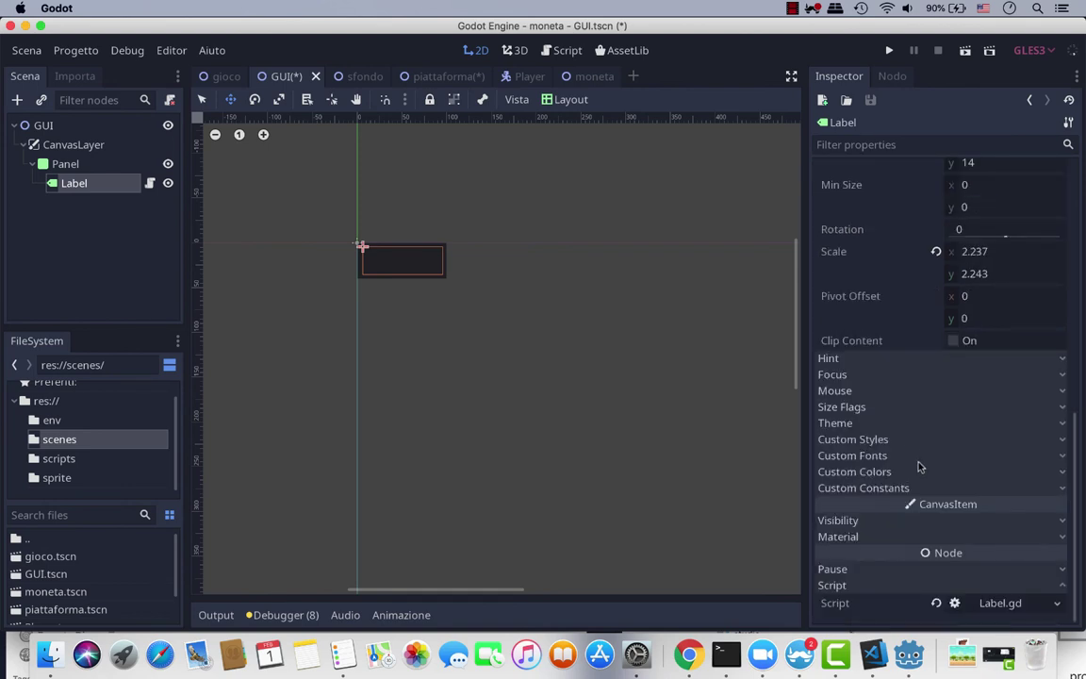
left_click(853, 472)
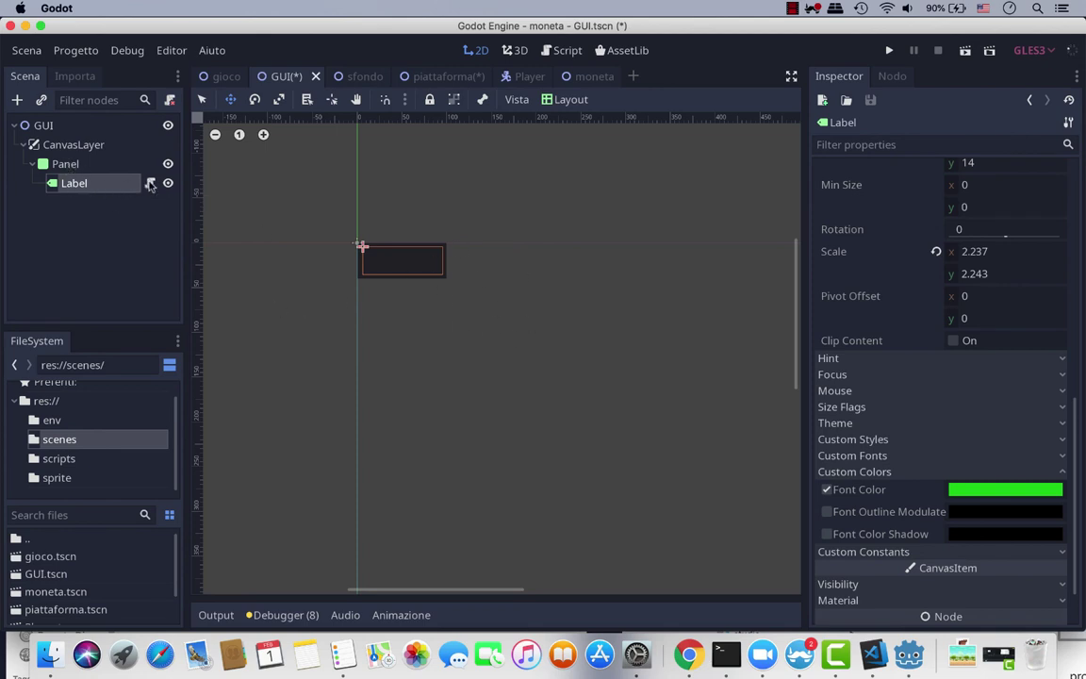
left_click(150, 184)
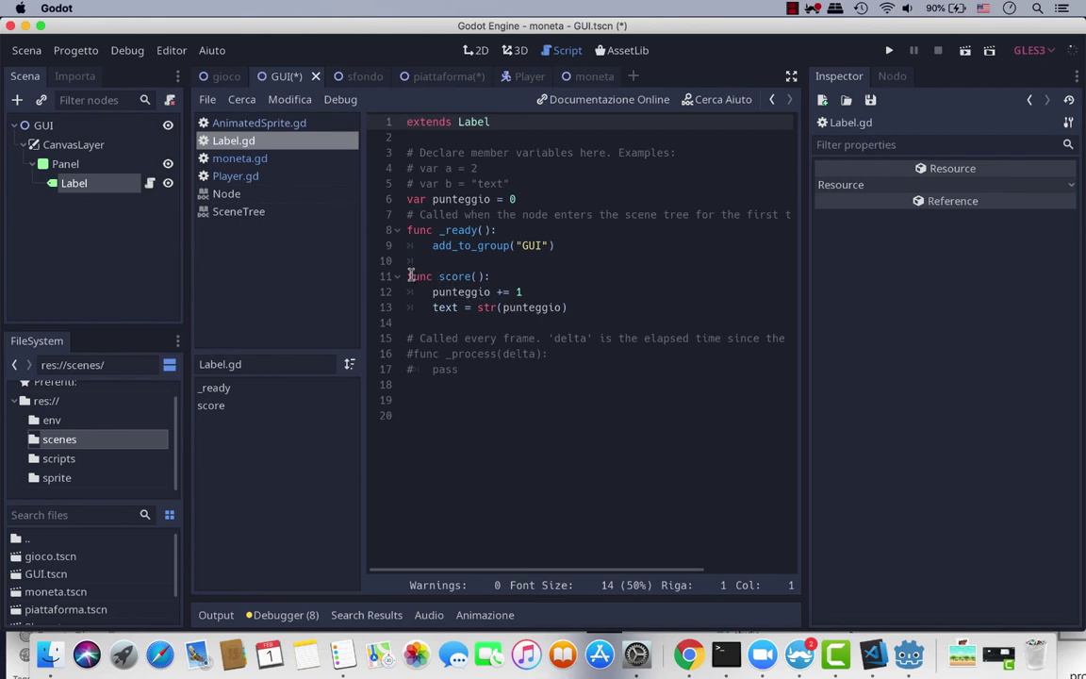
left_click(465, 231)
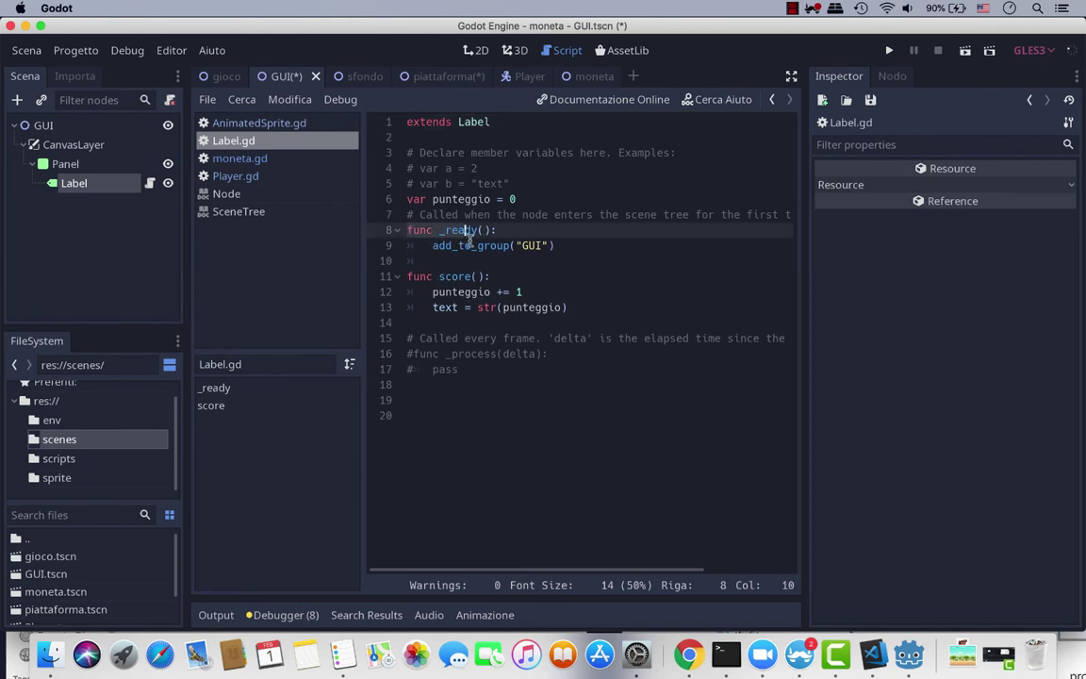
left_click(560, 245)
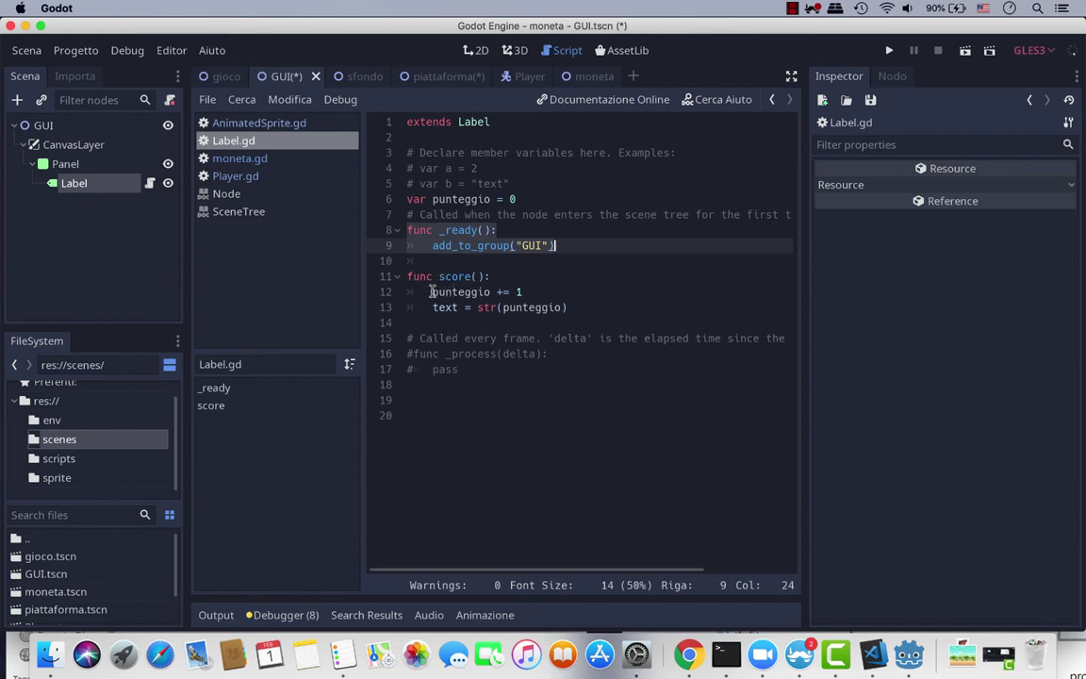
left_click(525, 293)
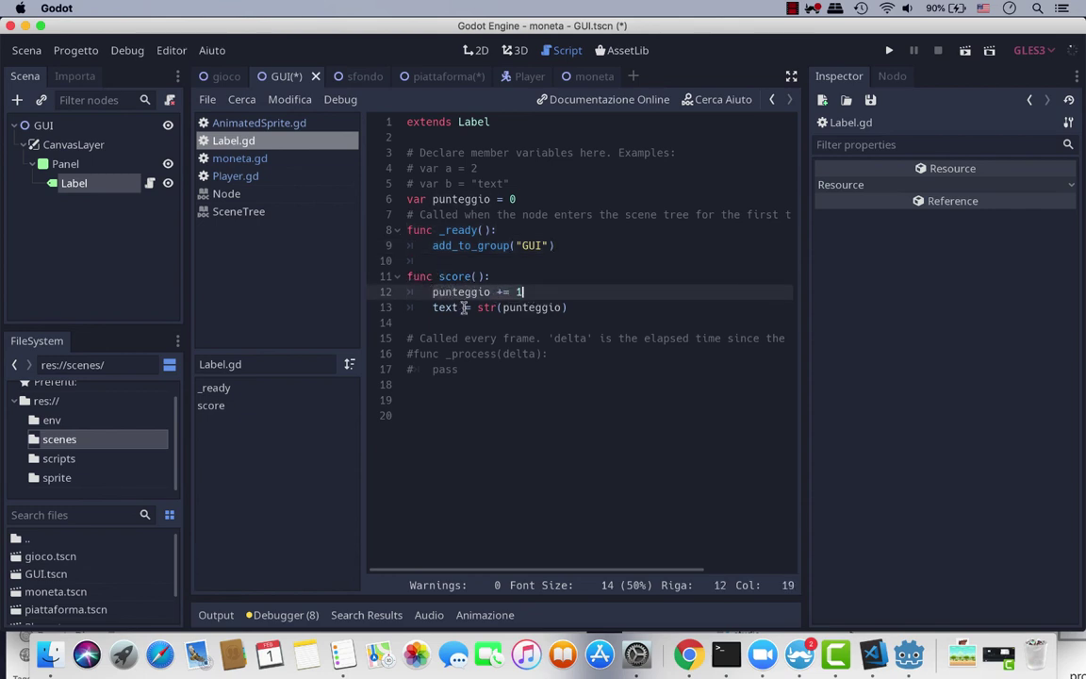
left_click(456, 308)
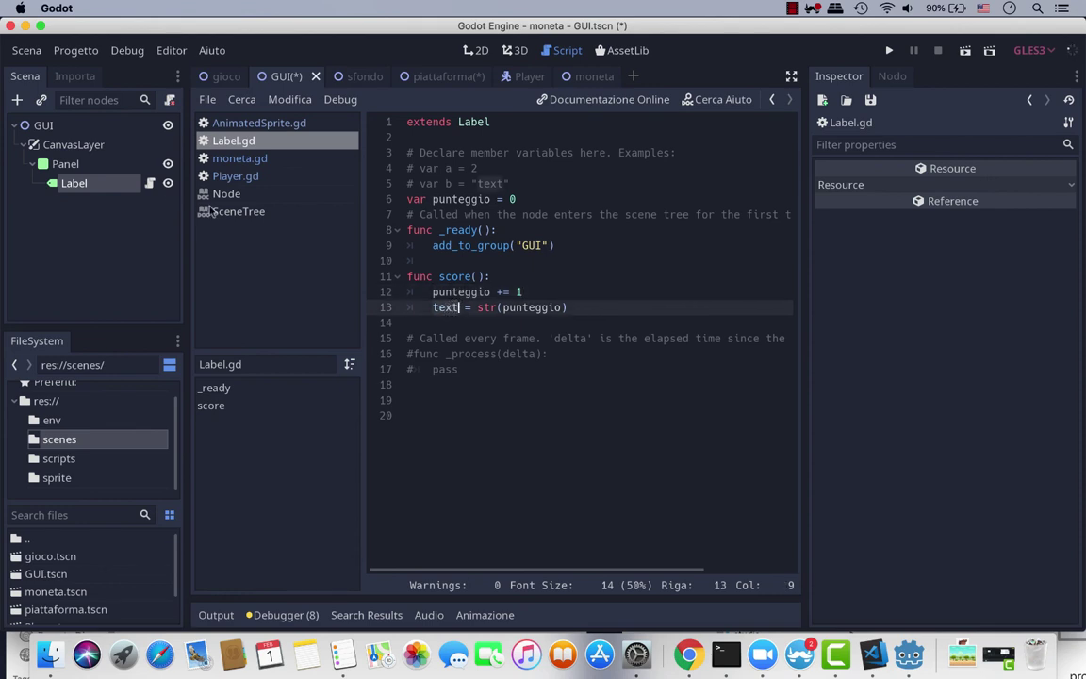
Reselect the Label node to review its properties, then run the moneta game
left_click(75, 186)
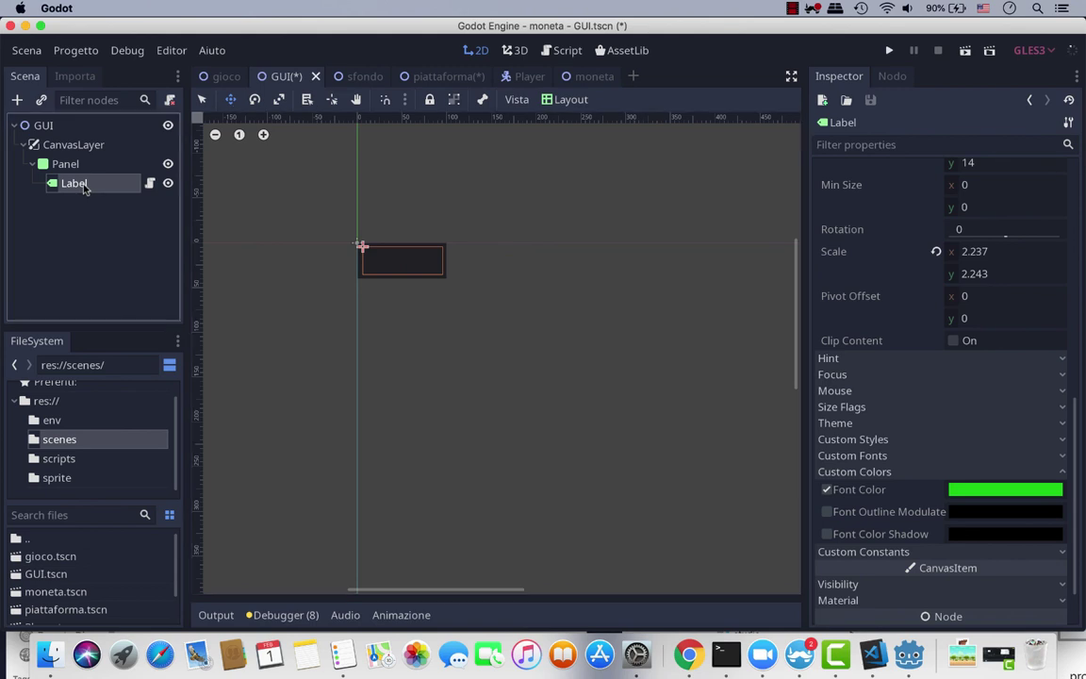
scroll(888, 219, "up", 5)
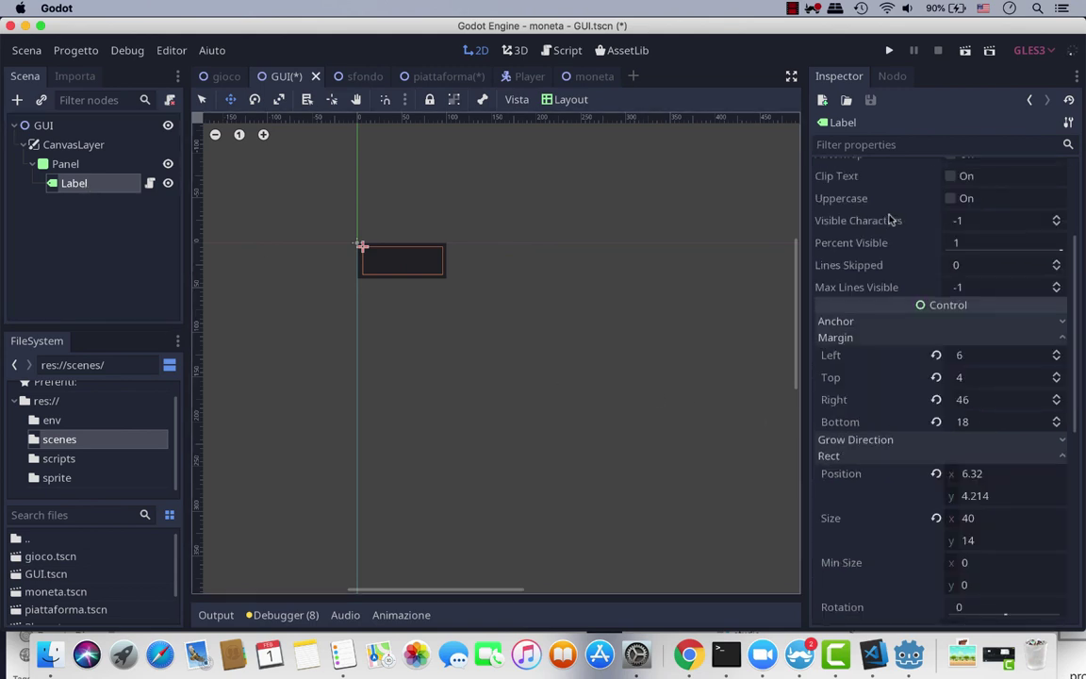
scroll(889, 218, "up", 3)
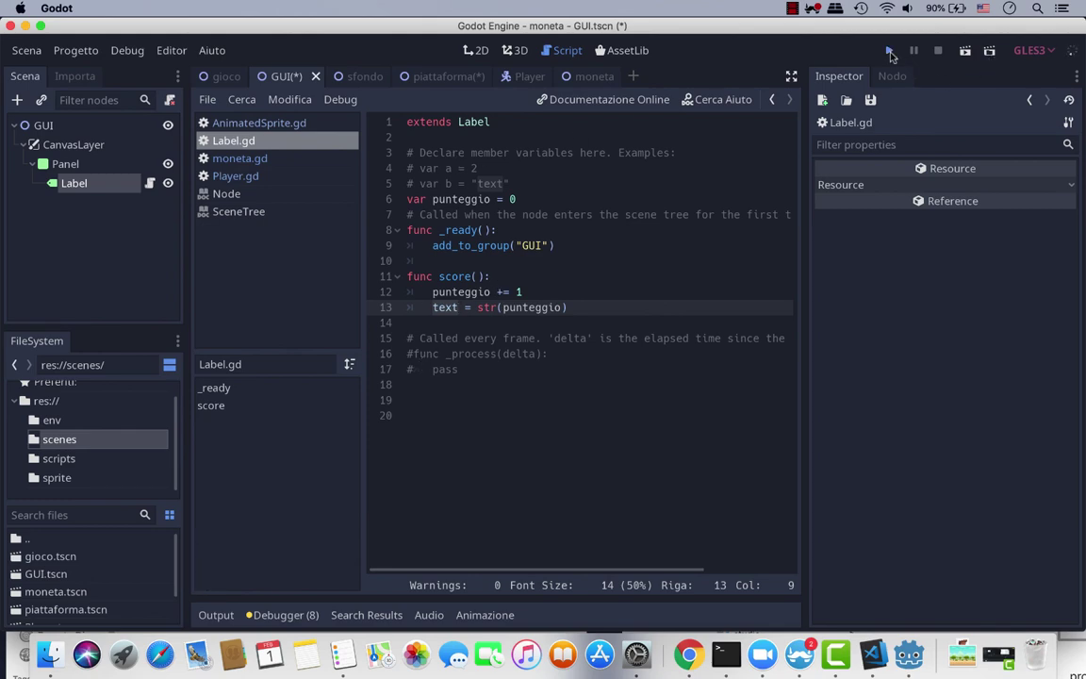
left_click(890, 52)
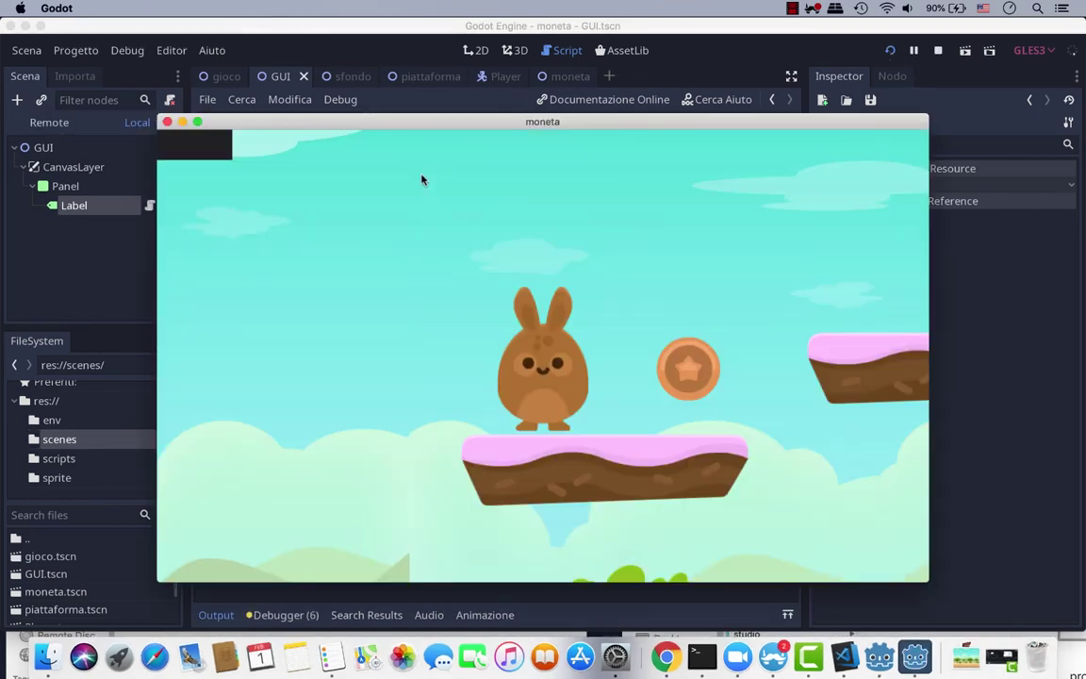
Reposition the game window and walk the bunny right, jumping to grab the first coin
left_click_drag(426, 128, 442, 141)
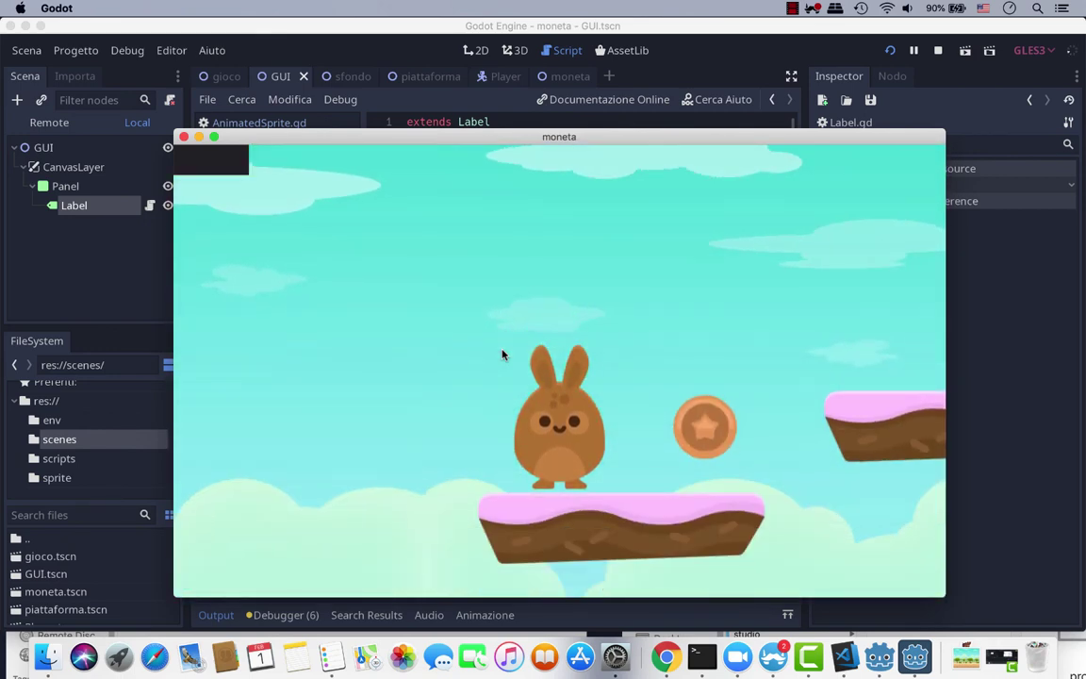
key("Right")
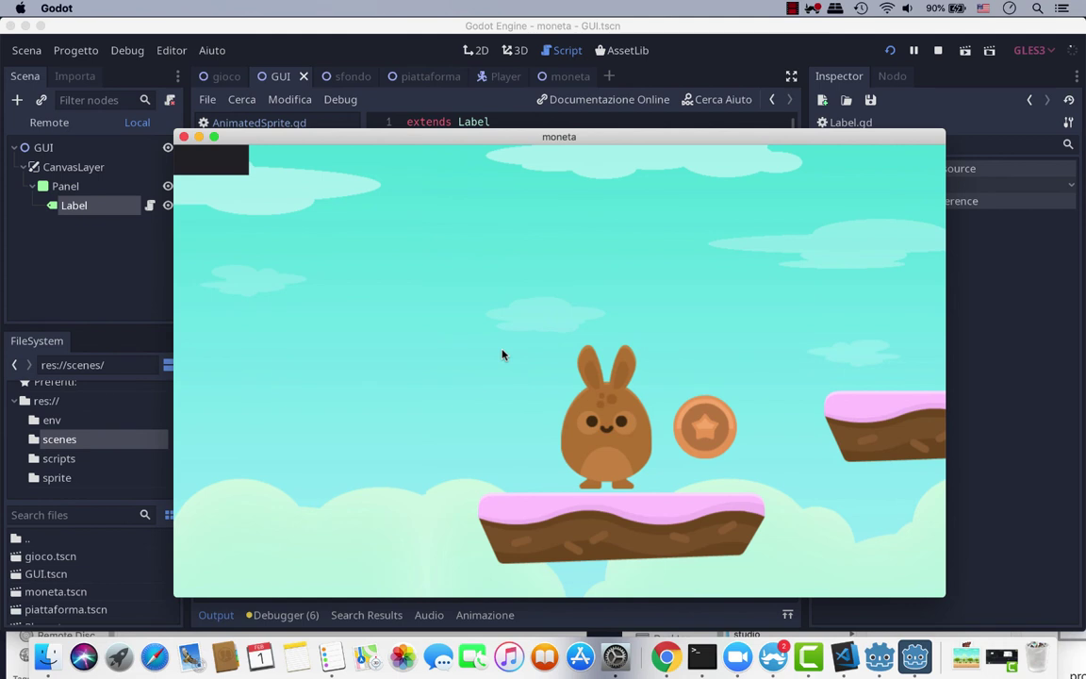
key("Right")
key("Right")
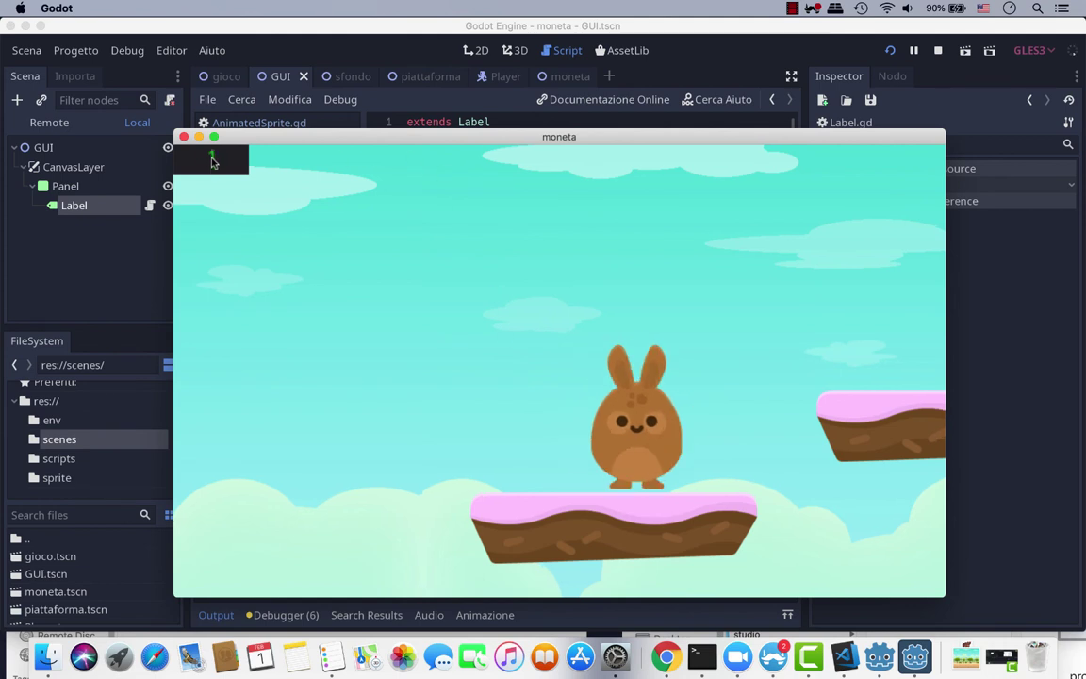
key("Right")
key("Up")
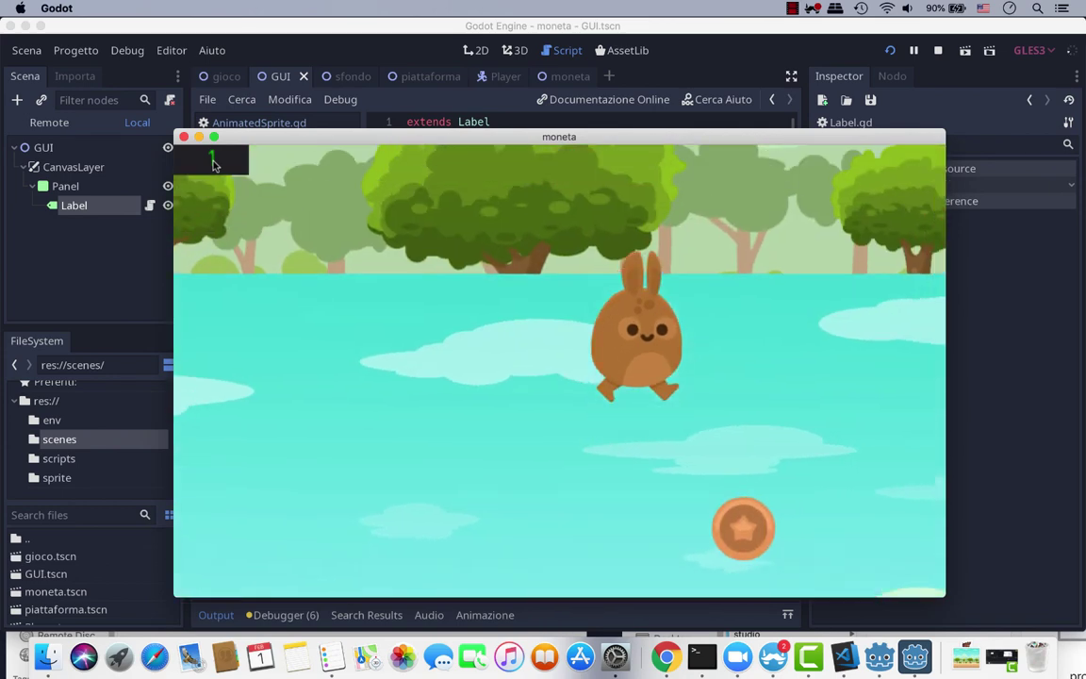
Jump the bunny between platforms collecting more coins until the score reads 3
key("Right")
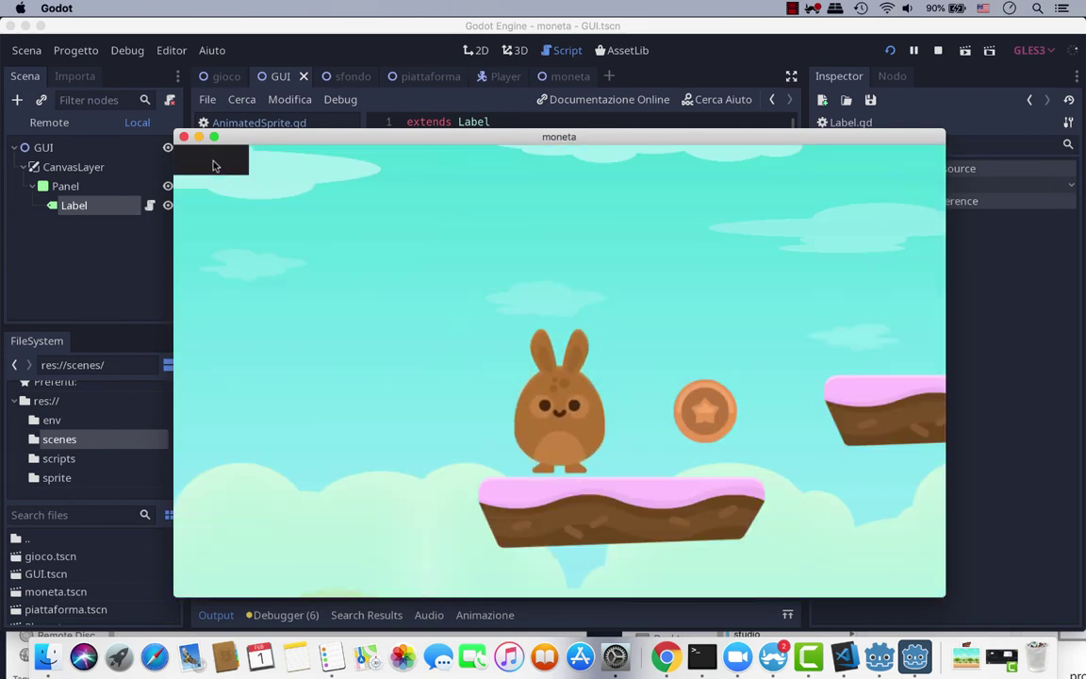
key("Right")
key("Up")
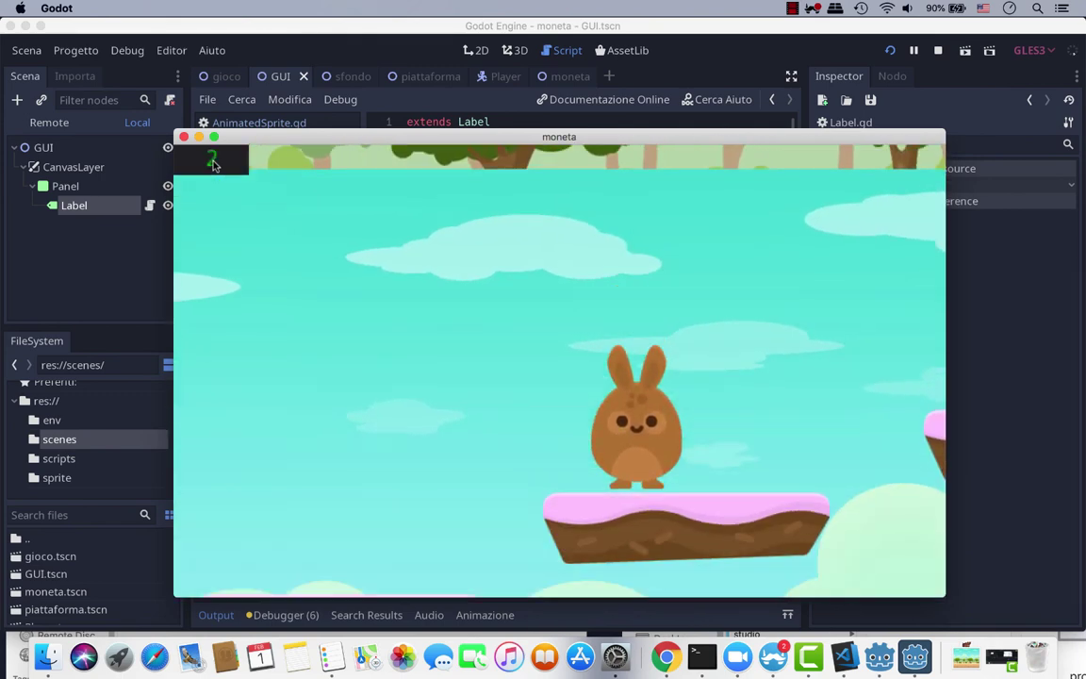
key("Right")
key("Up")
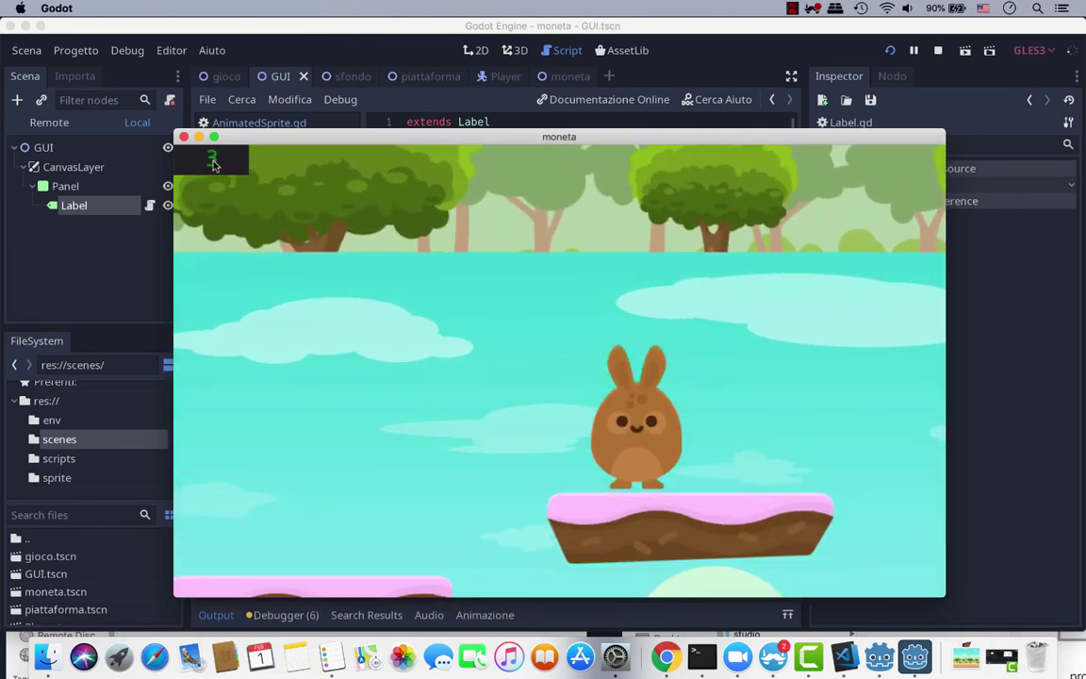
key("Right")
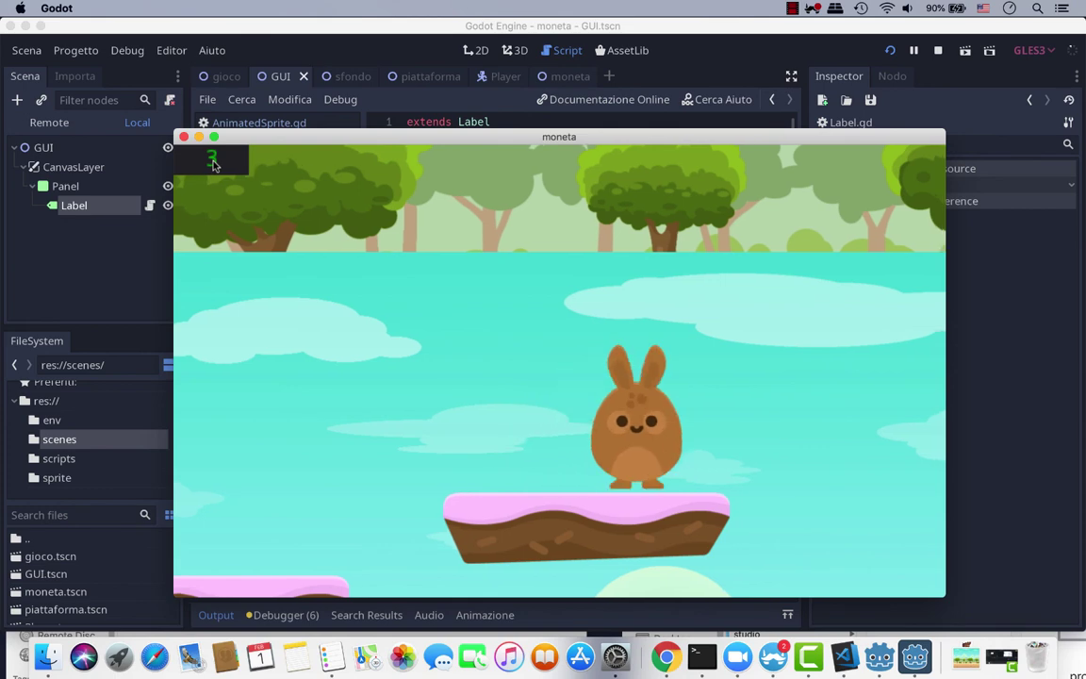
key("Left")
key("Up")
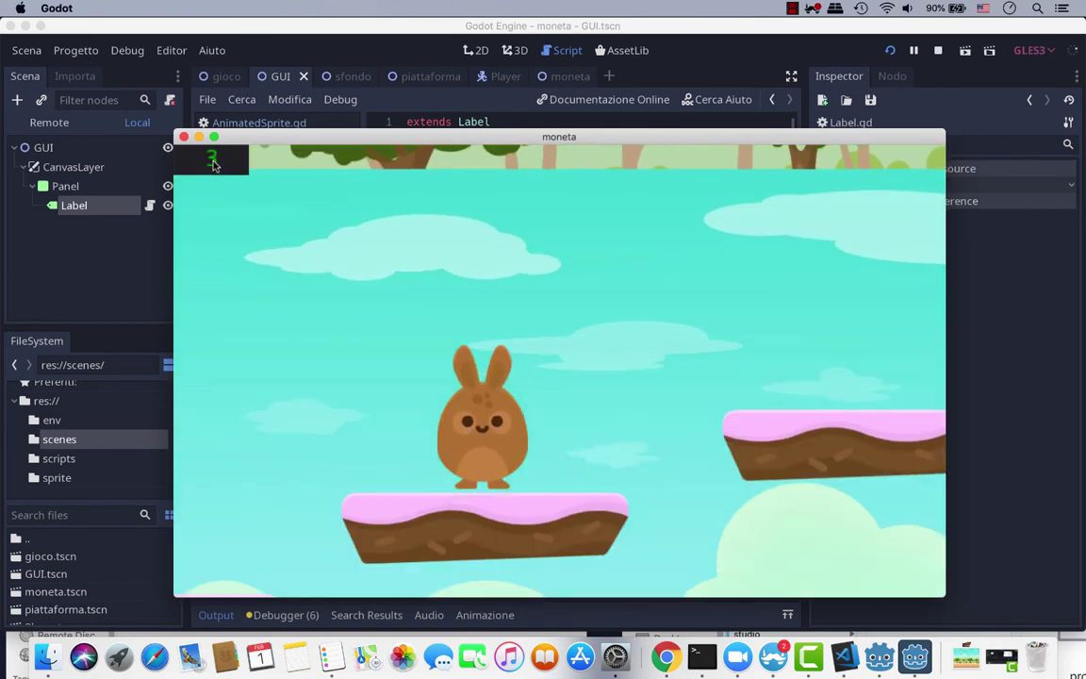
key("Left")
key("Right")
key("Up")
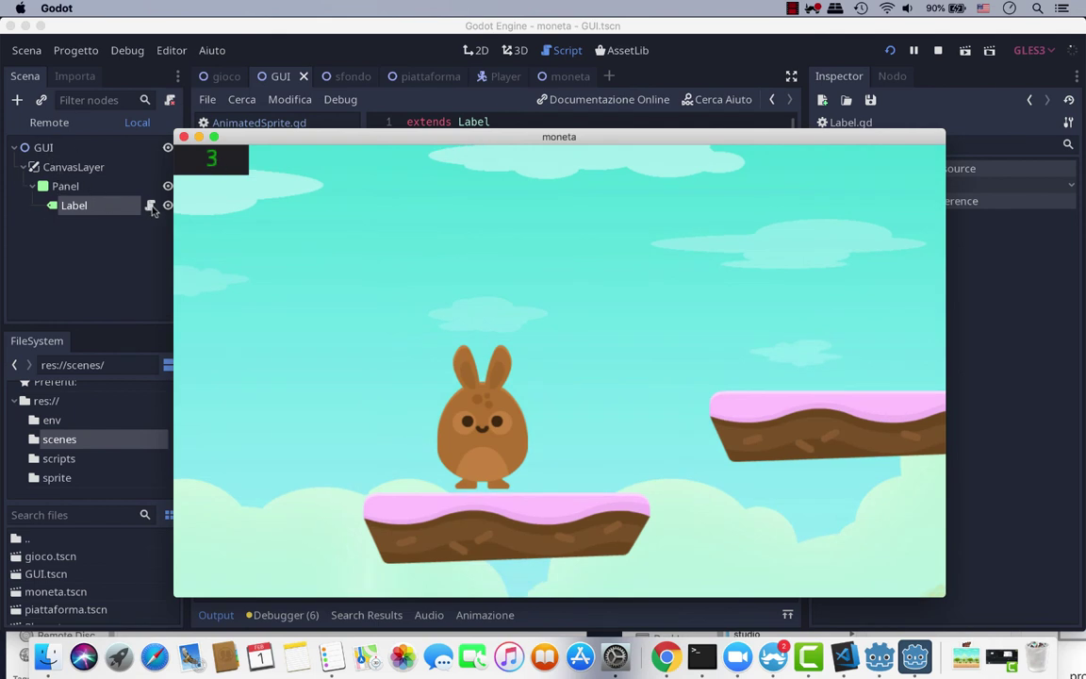
left_click(152, 209)
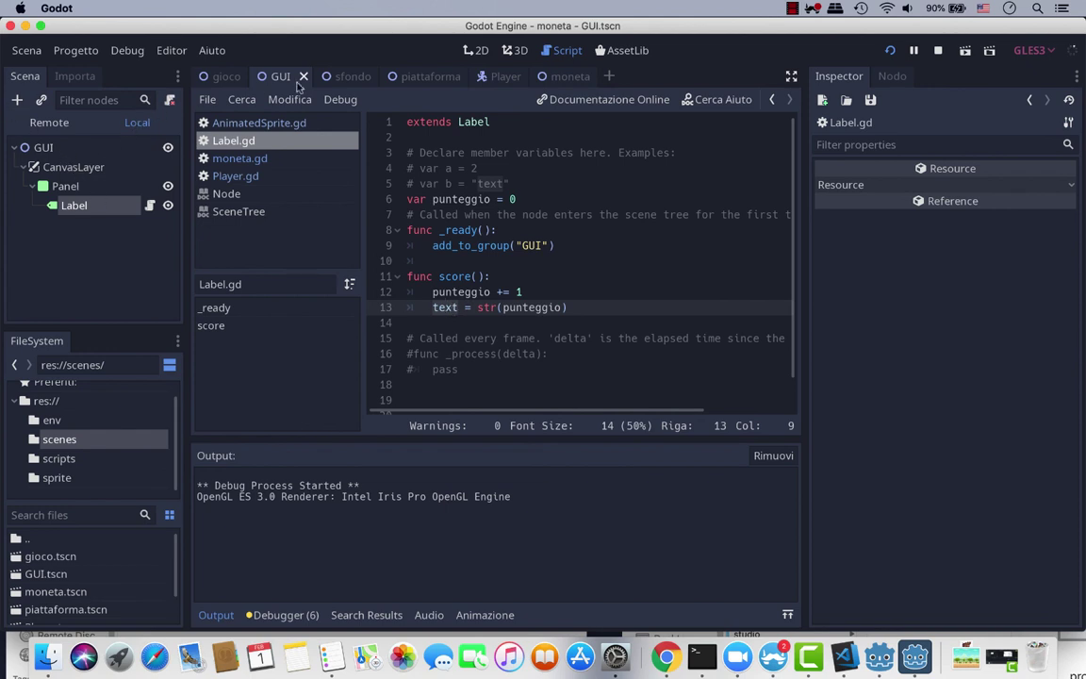
left_click(466, 78)
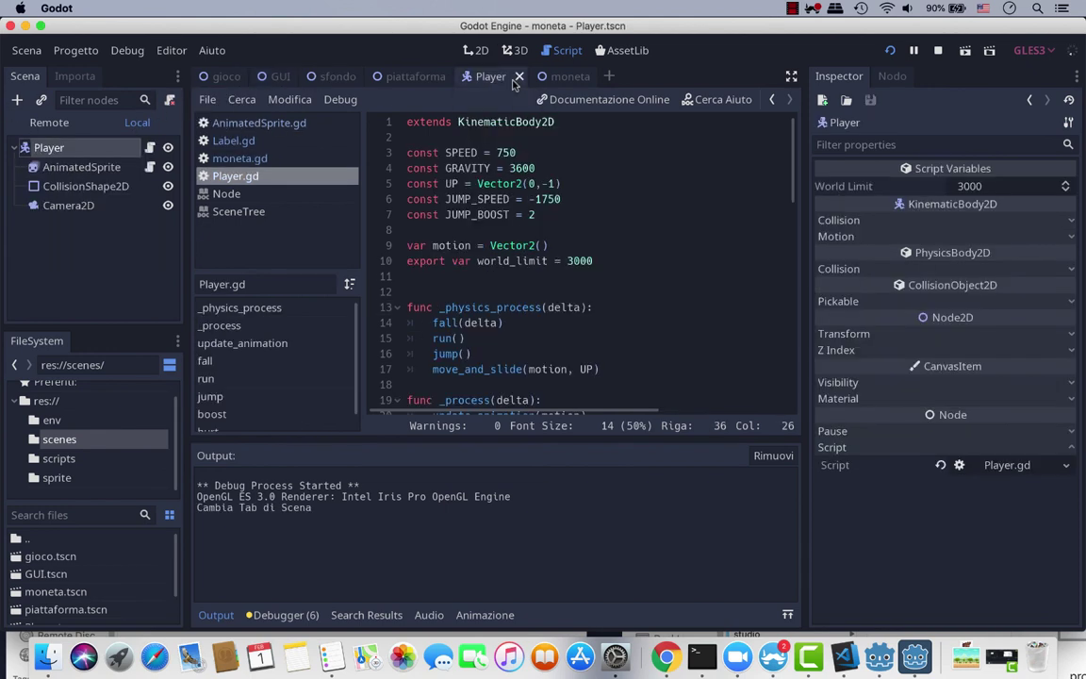
scroll(466, 231, "down", 8)
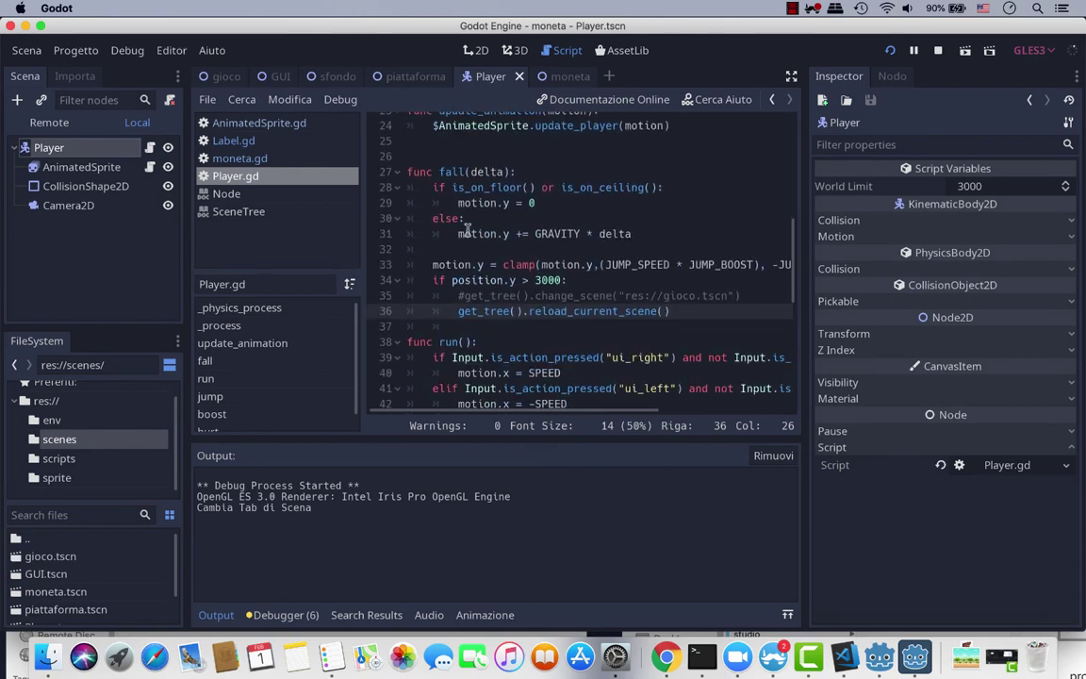
scroll(466, 273, "down", 2)
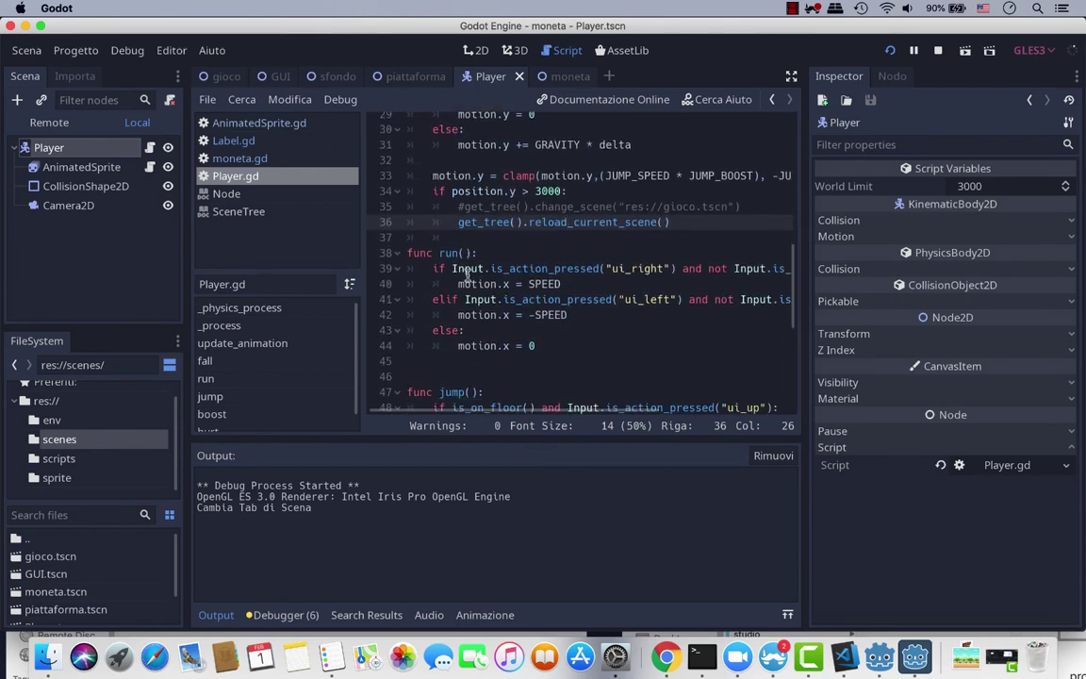
scroll(466, 273, "down", 1)
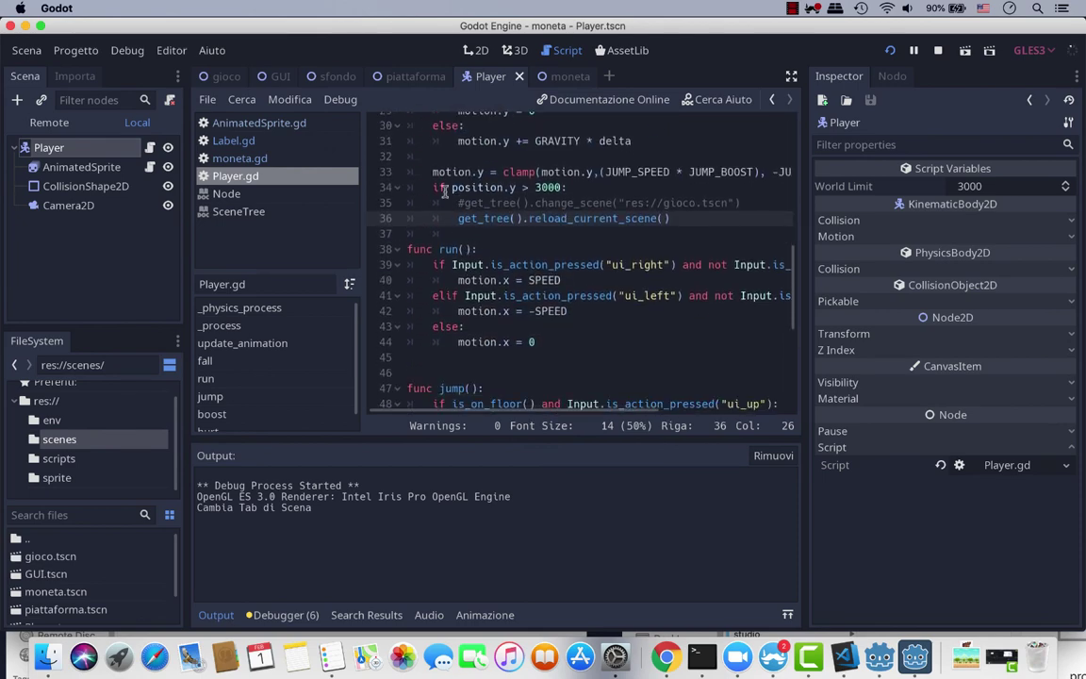
left_click(472, 203)
left_click_drag(471, 203, 672, 217)
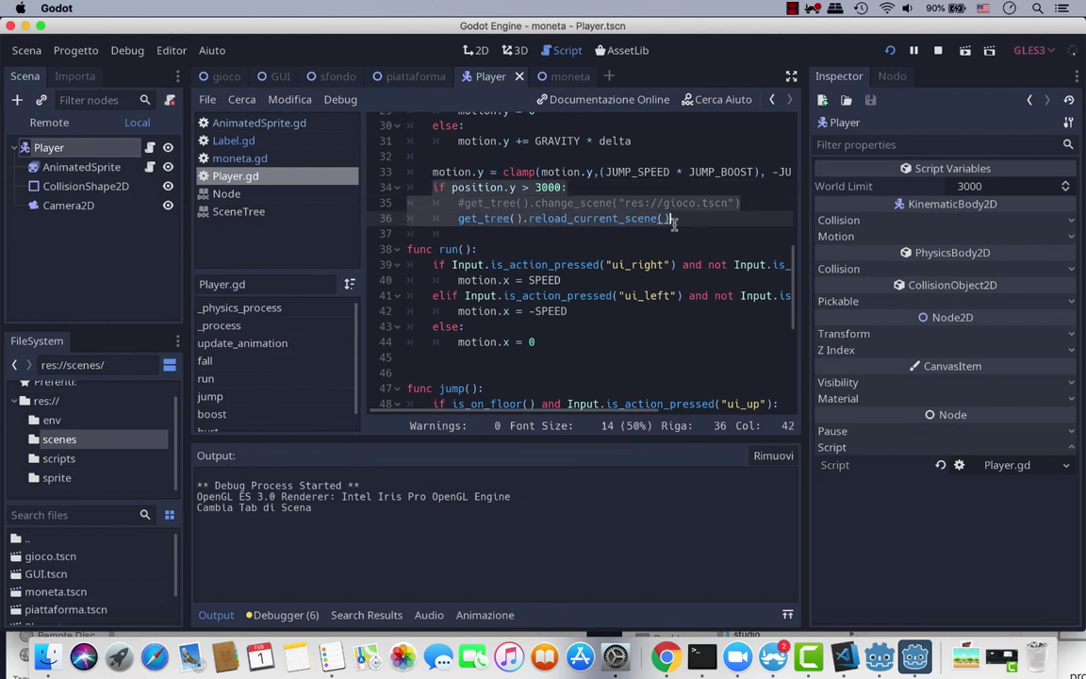
left_click(460, 218)
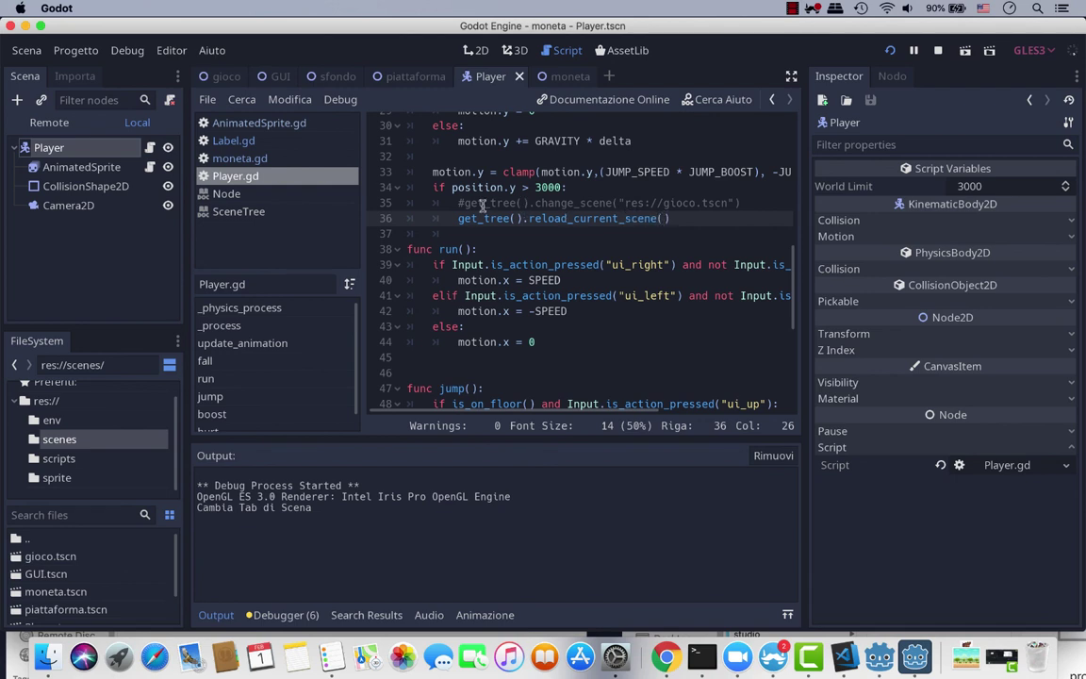
left_click_drag(460, 203, 568, 203)
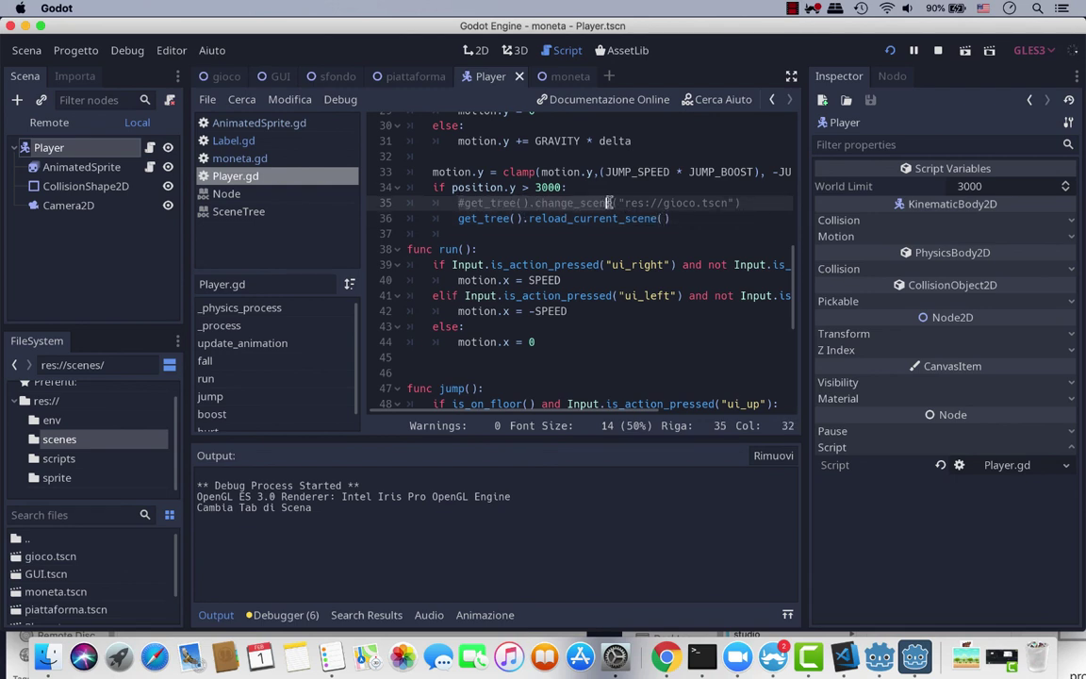
left_click_drag(569, 203, 741, 204)
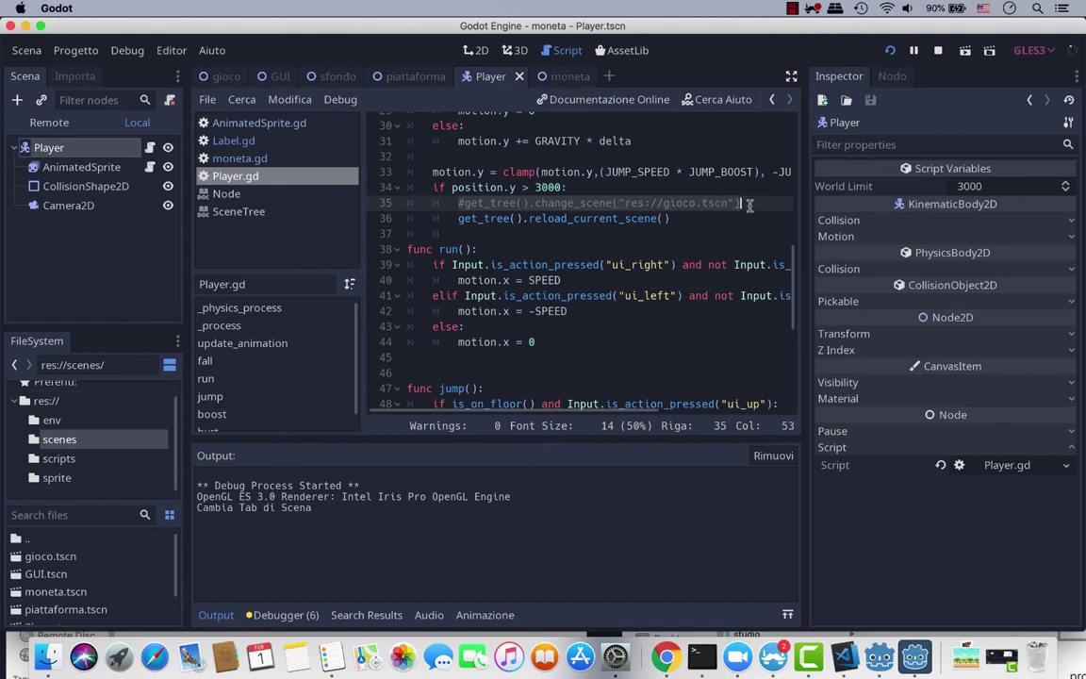
left_click(667, 203)
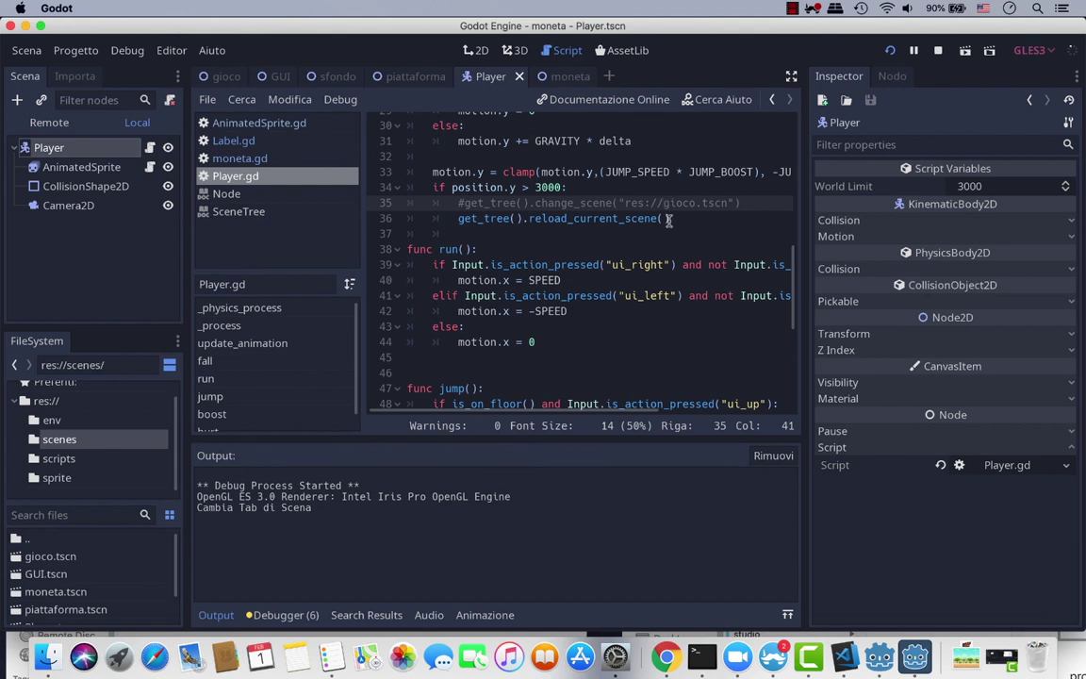
Make line 35's path res://scene/gioco.tscn and browse the env, scenes and scripts folders
type("scene")
type("/")
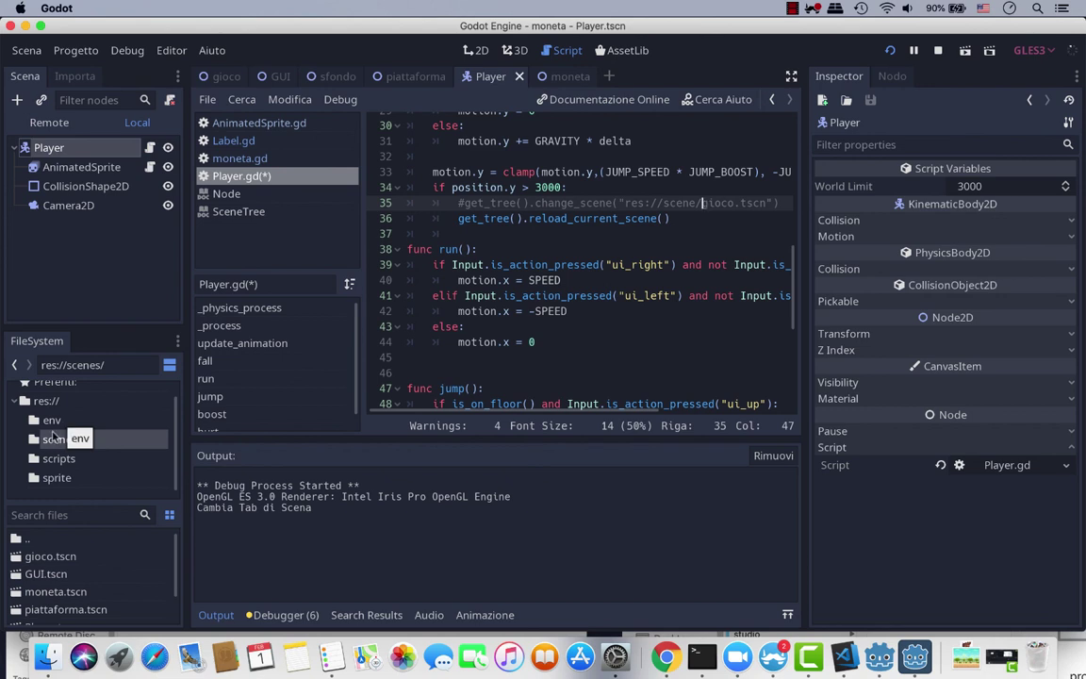
left_click(51, 422)
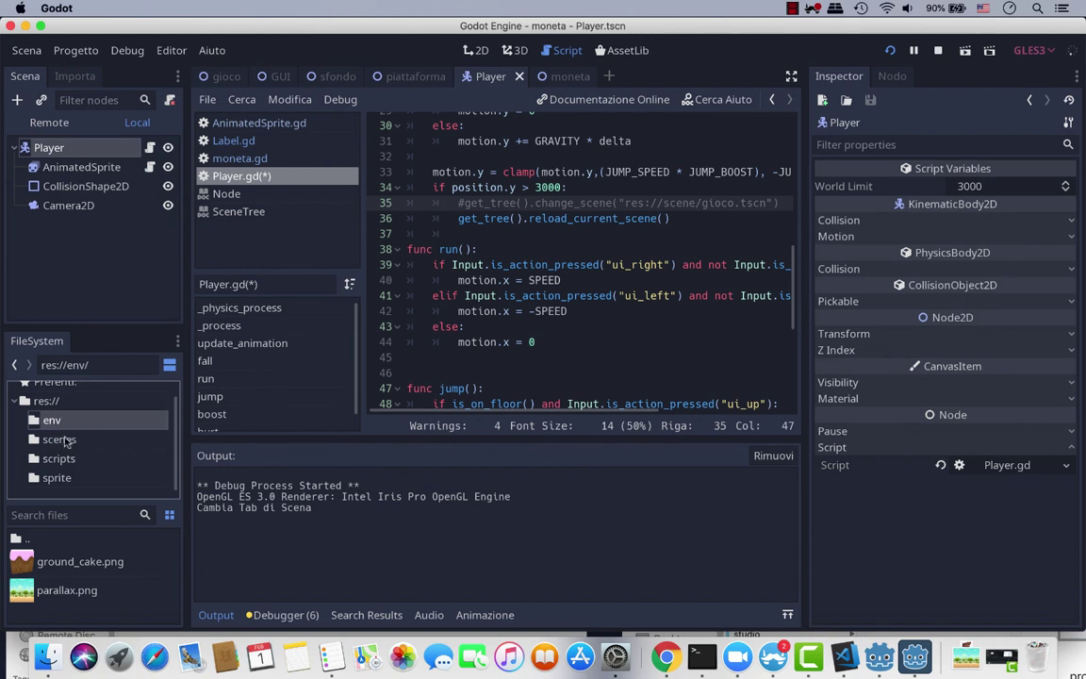
left_click(60, 439)
left_click(58, 459)
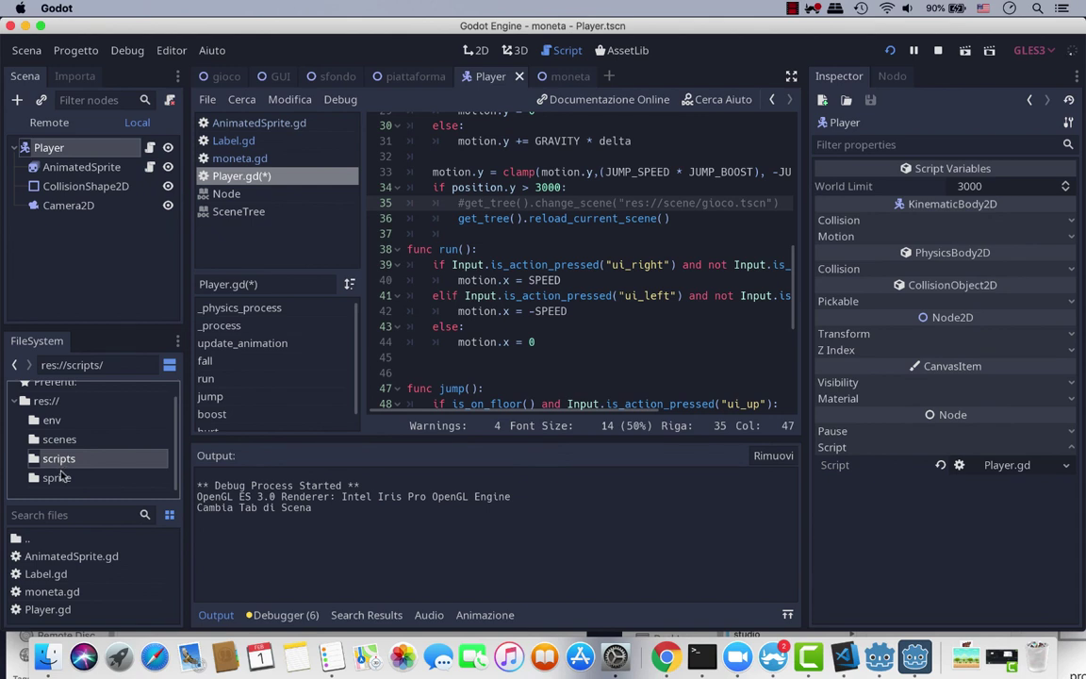
Browse the env, scenes and scripts folders again and pick AnimatedSprite.gd
left_click(53, 422)
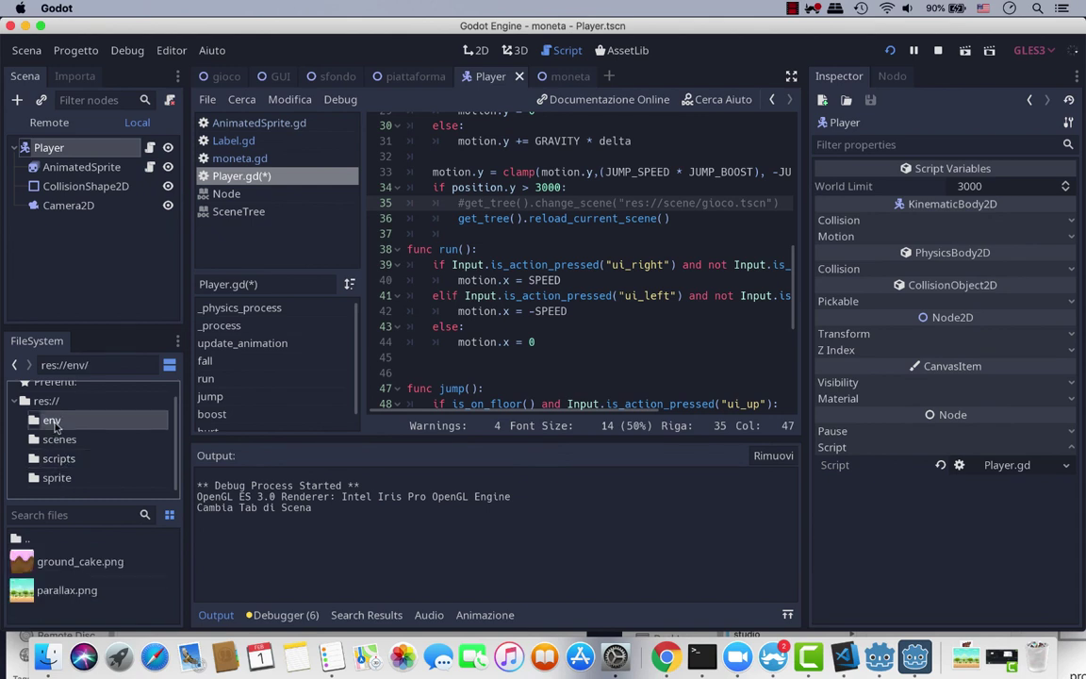
left_click(62, 441)
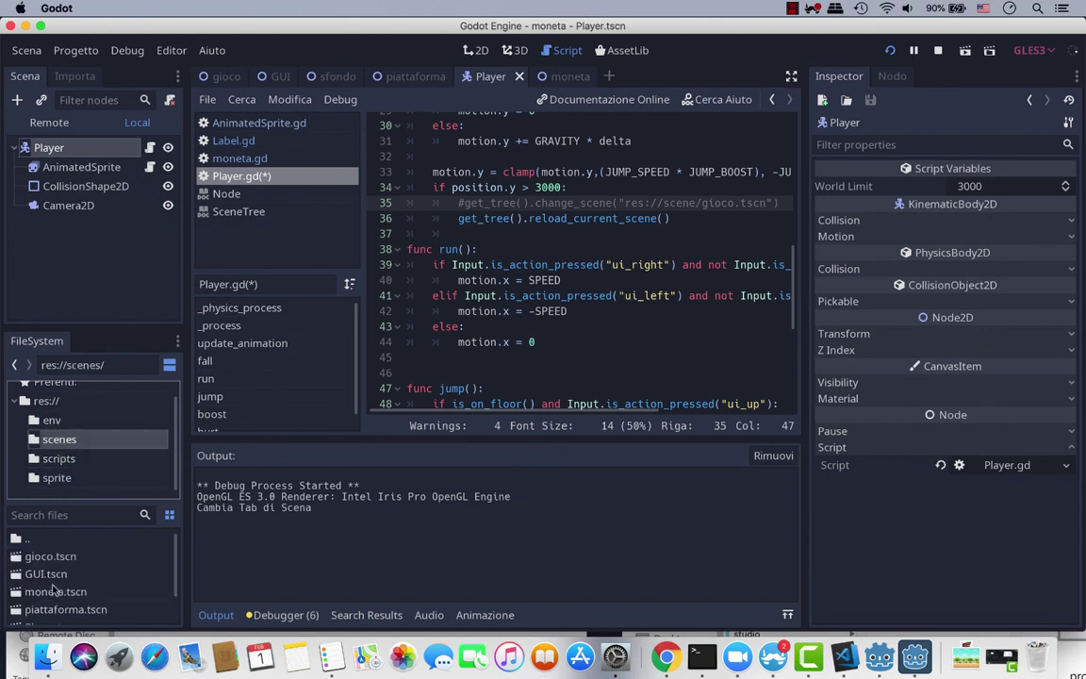
left_click(58, 460)
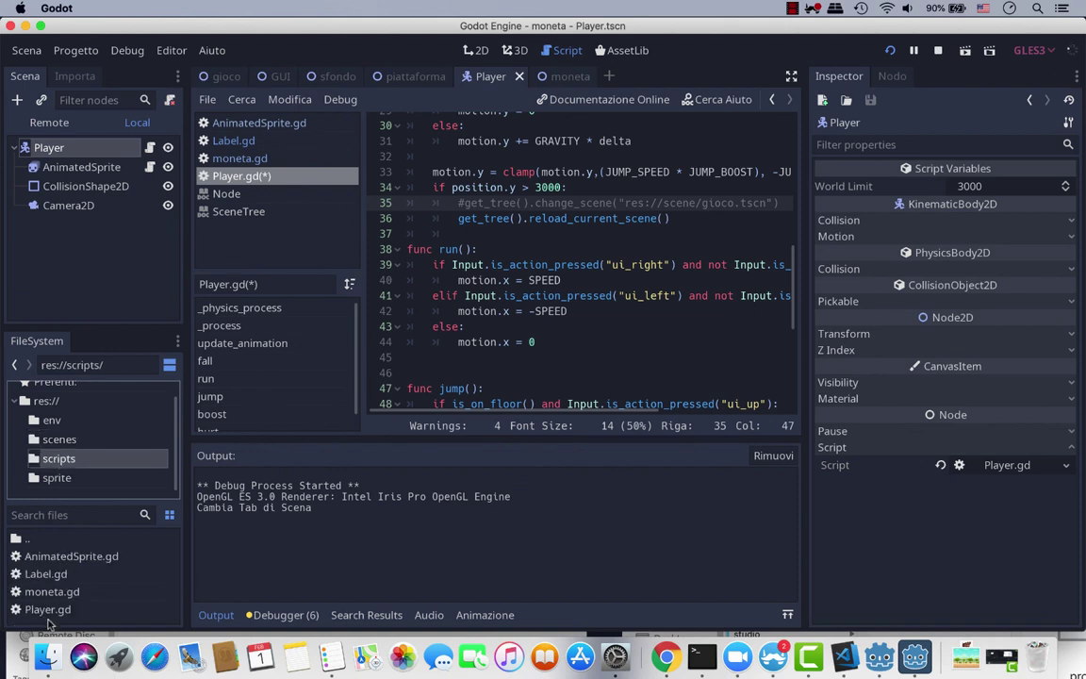
left_click(67, 558)
Read AnimatedSprite.gd, Label.gd and moneta.gd in turn, with the Nodo signals panel showing
double_click(67, 558)
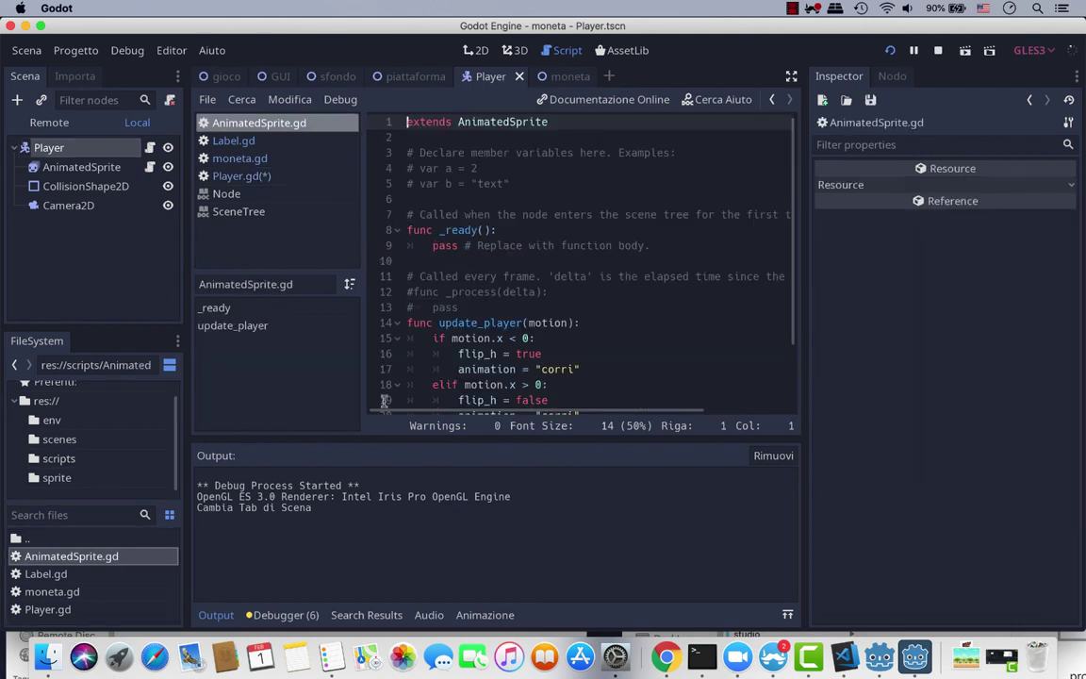
scroll(790, 219, "down", 2)
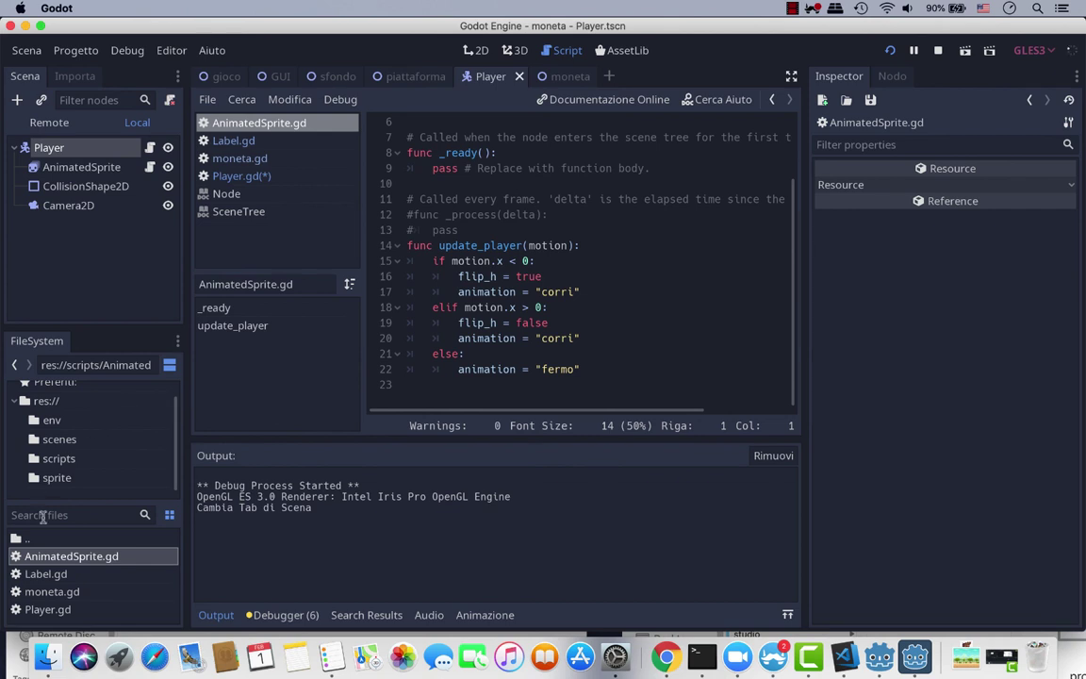
double_click(46, 574)
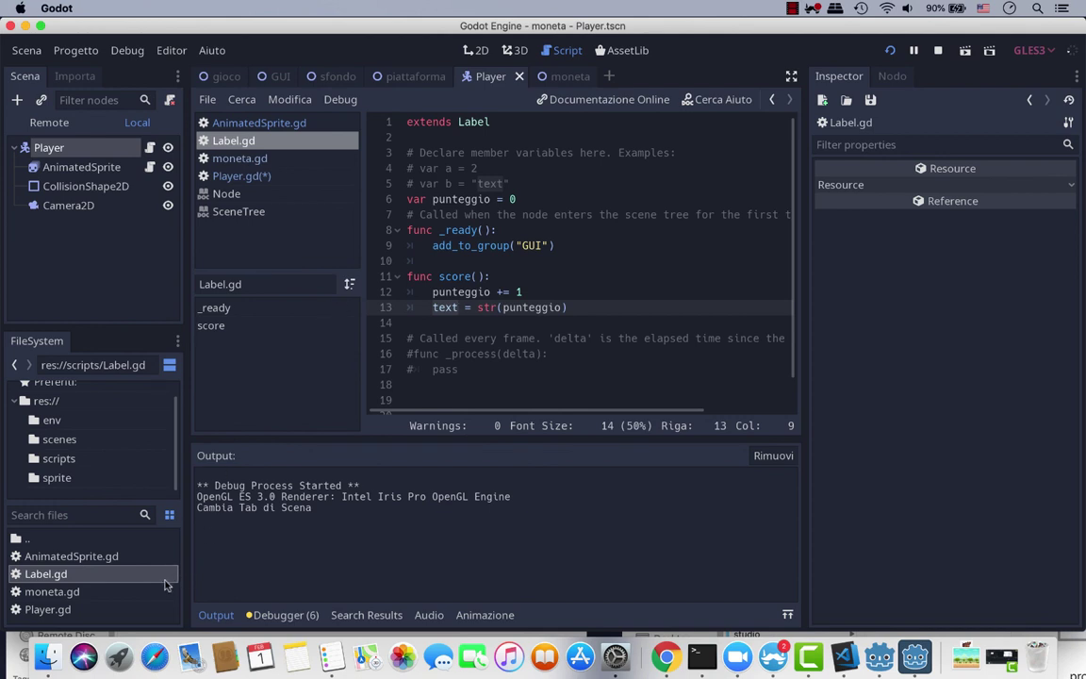
double_click(80, 592)
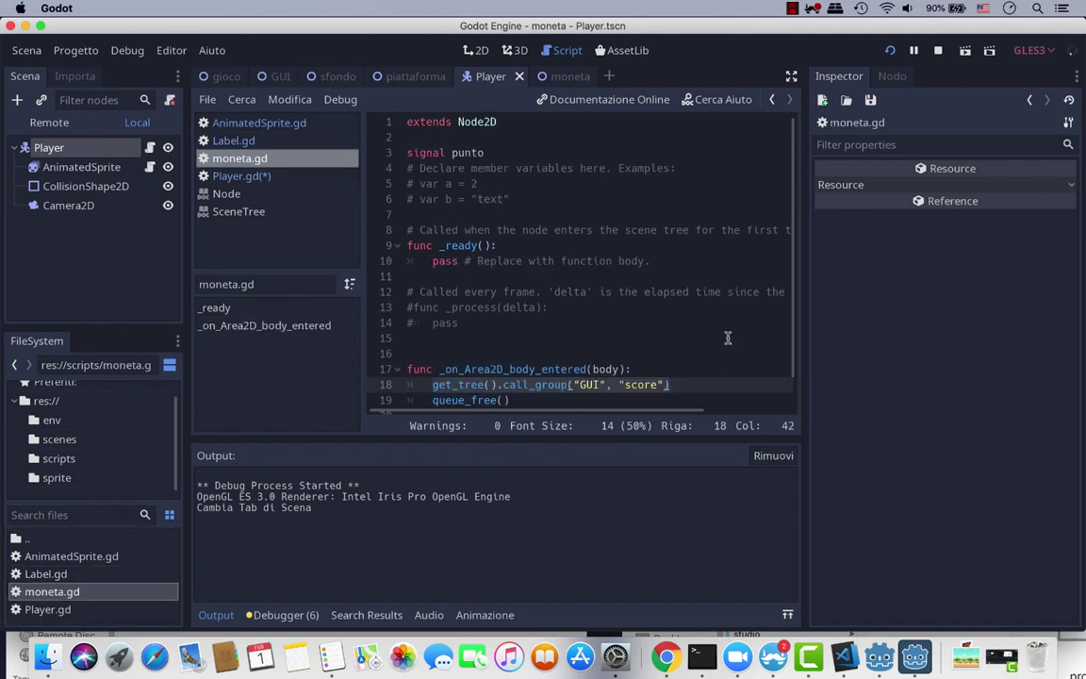
scroll(717, 311, "down", 1)
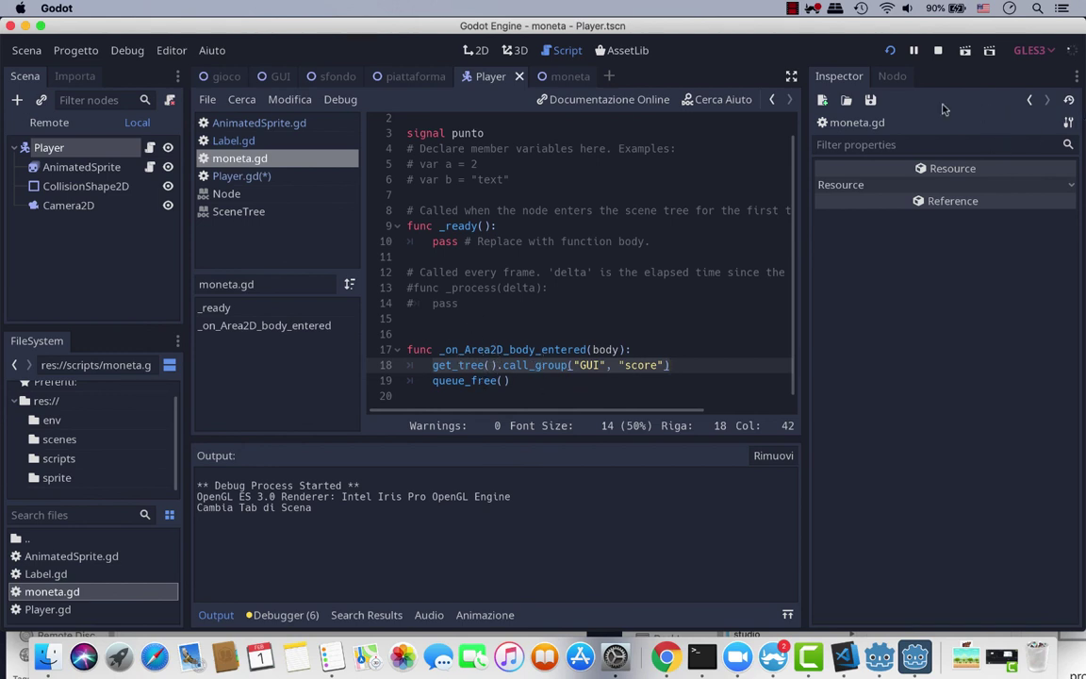
left_click(892, 75)
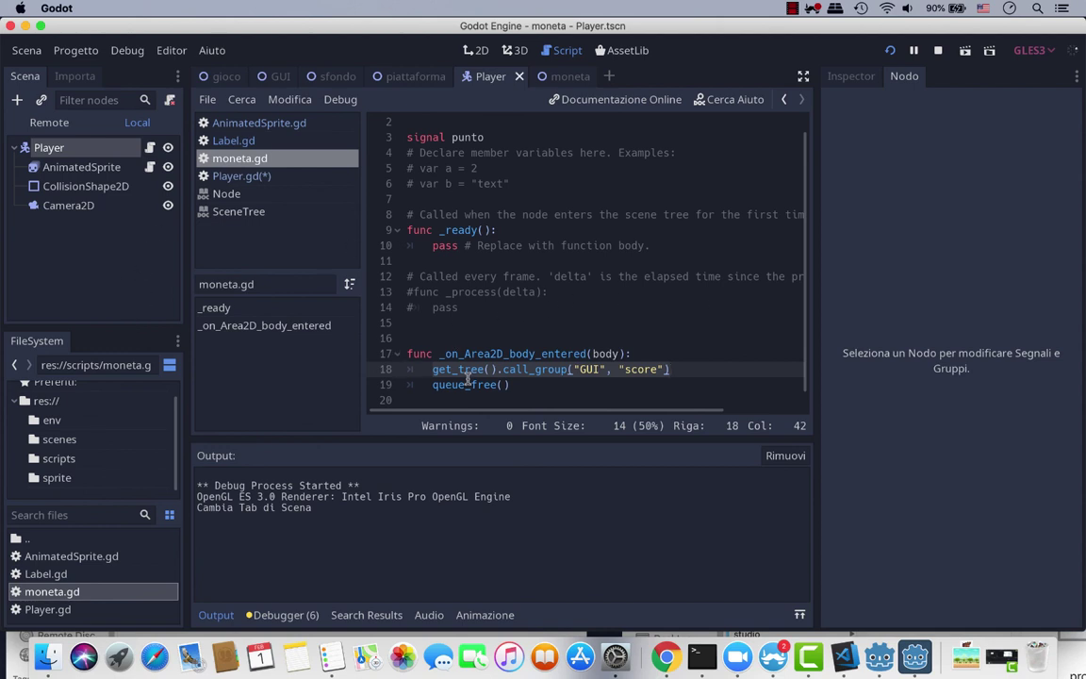
Reopen Player.gd, AnimatedSprite.gd and Label.gd in the script editor
double_click(59, 623)
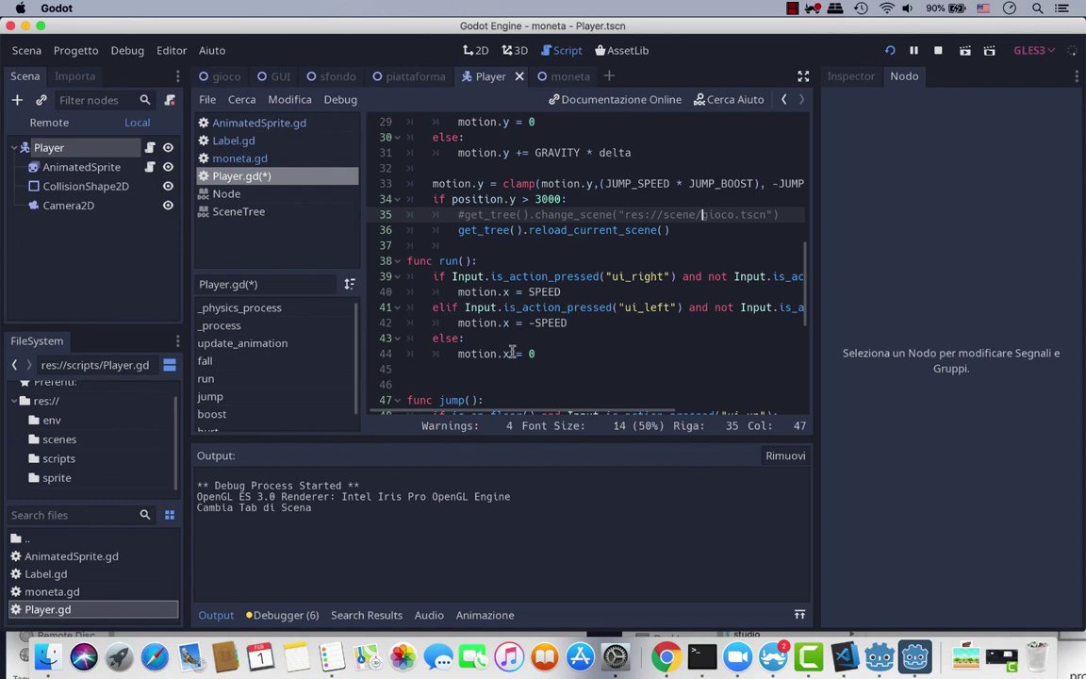
mouse_move(805, 270)
left_mouse_down()
mouse_move(828, 150)
mouse_move(815, 380)
left_mouse_up()
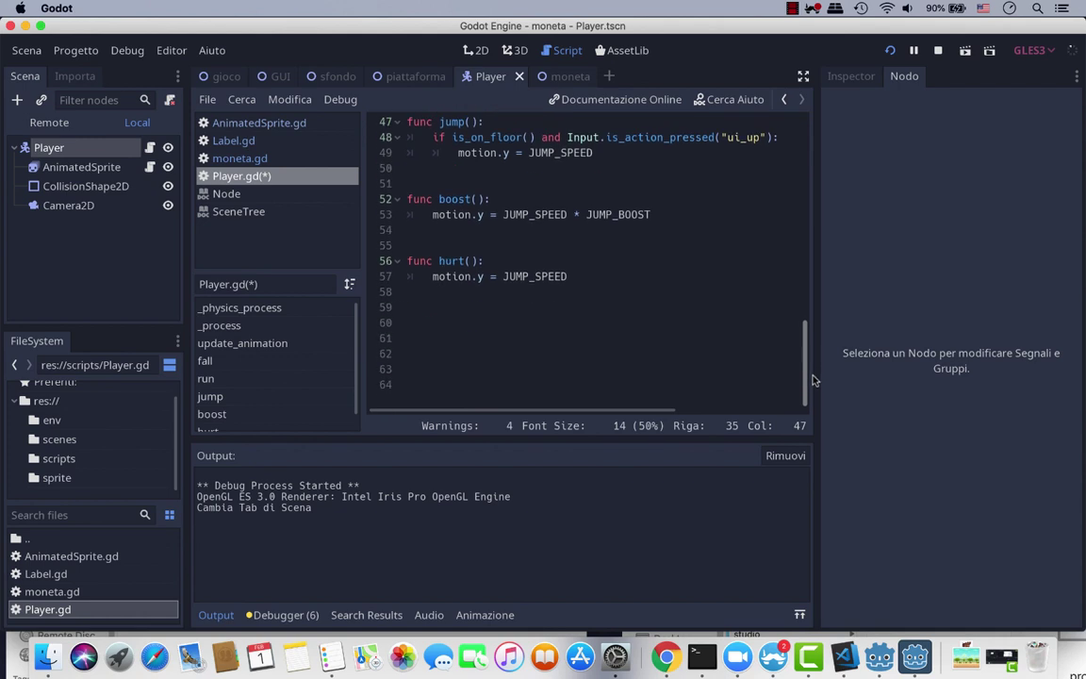
double_click(40, 558)
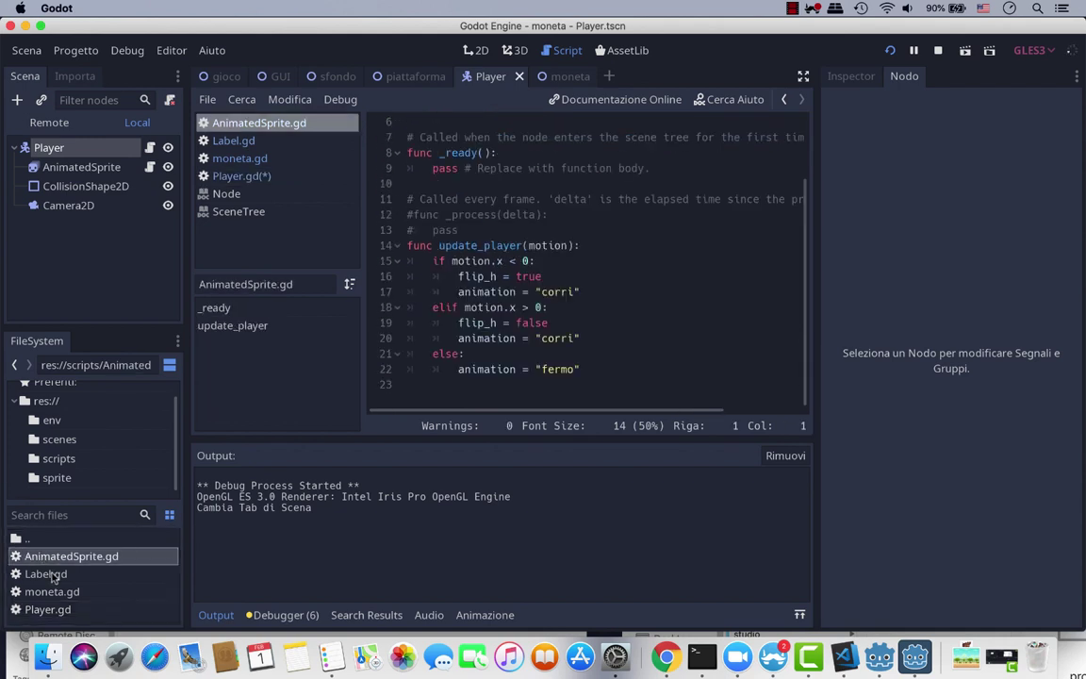
double_click(47, 574)
Select moneta.gd in FileSystem and save the edited Player.gd script with Ctrl+S
scroll(176, 476, "up", 1)
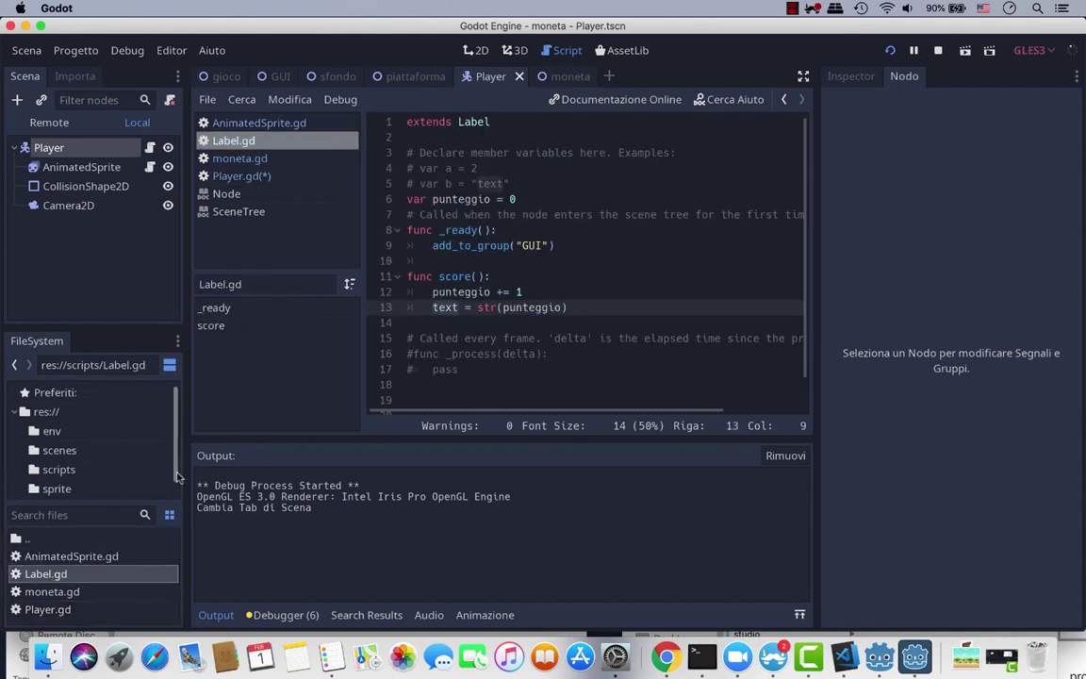
scroll(176, 476, "down", 1)
left_click(57, 593)
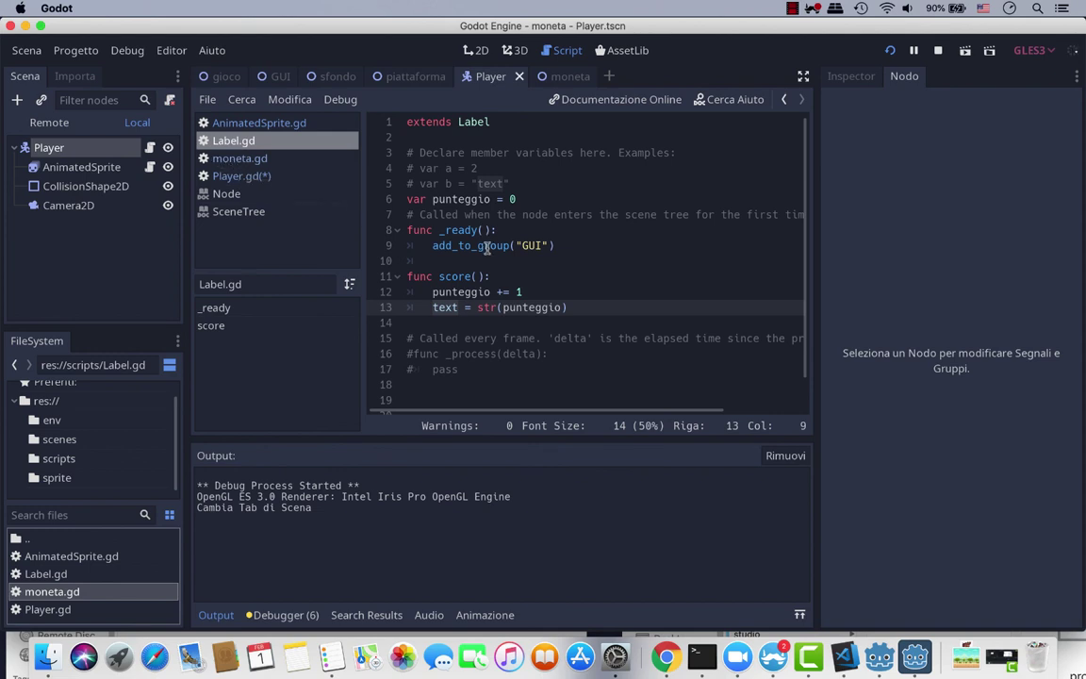
key("ctrl+s")
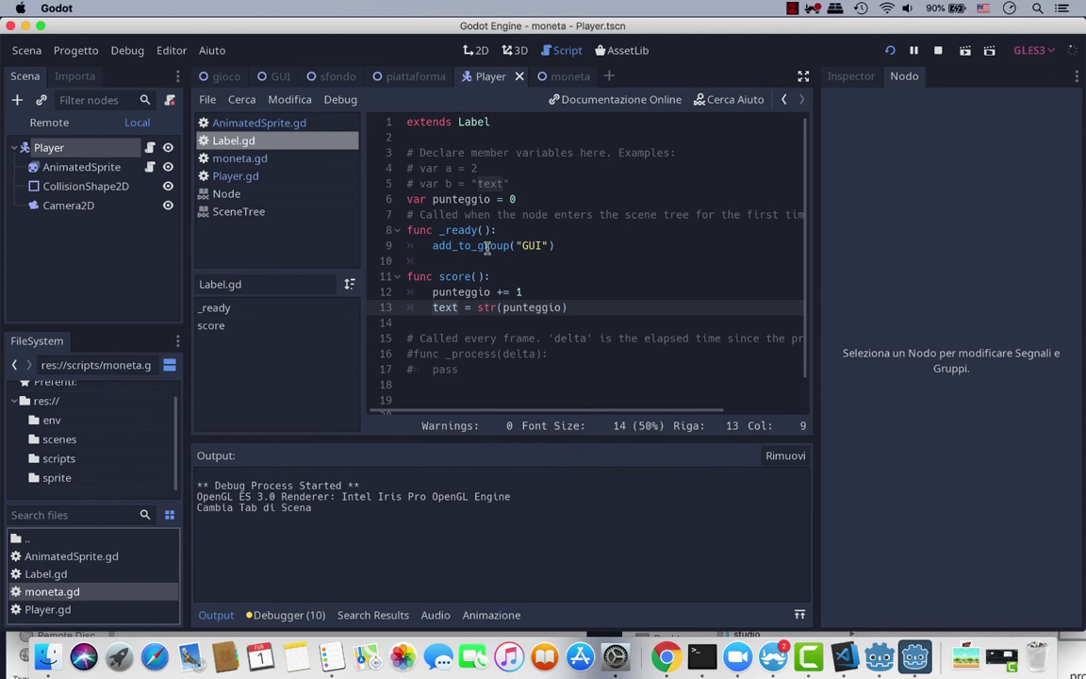